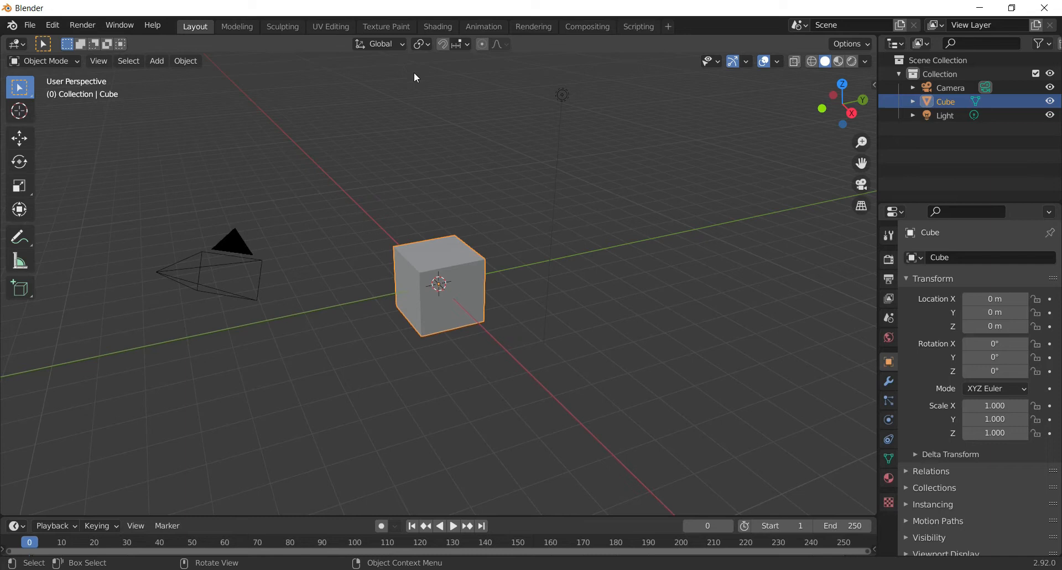
# - Look through the Modeling, Texture Paint and Shading workspaces and return to the Layout workspace
pyautogui.click(235, 27)
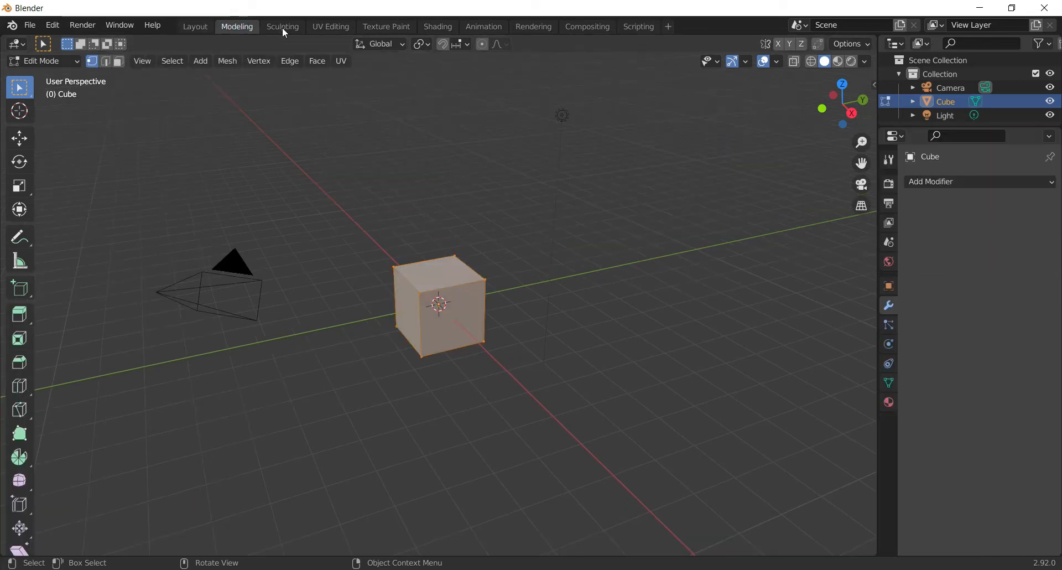
pyautogui.click(387, 26)
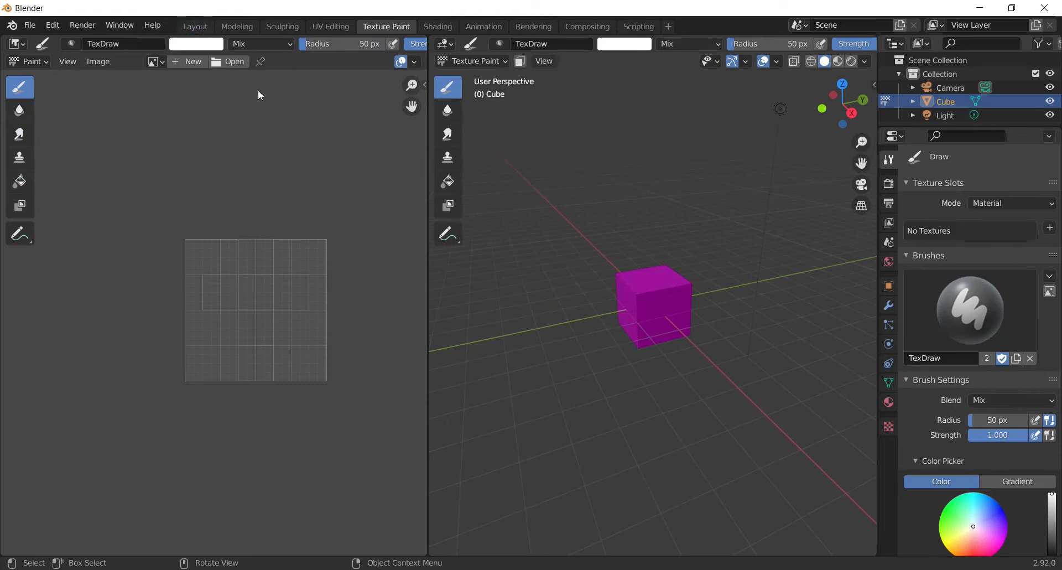
pyautogui.hotkey('ctrl', 'pagedown')
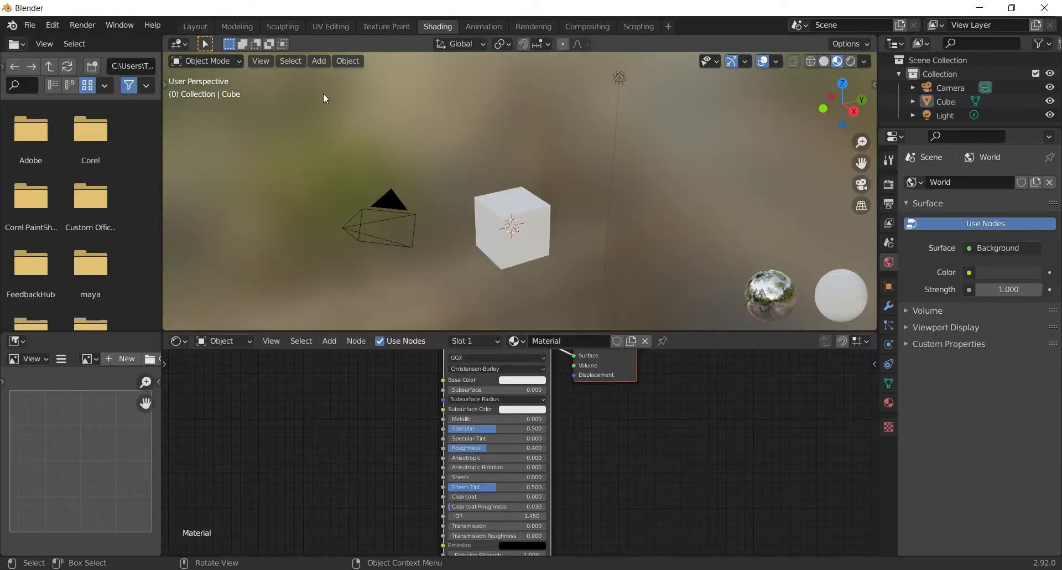
pyautogui.click(196, 26)
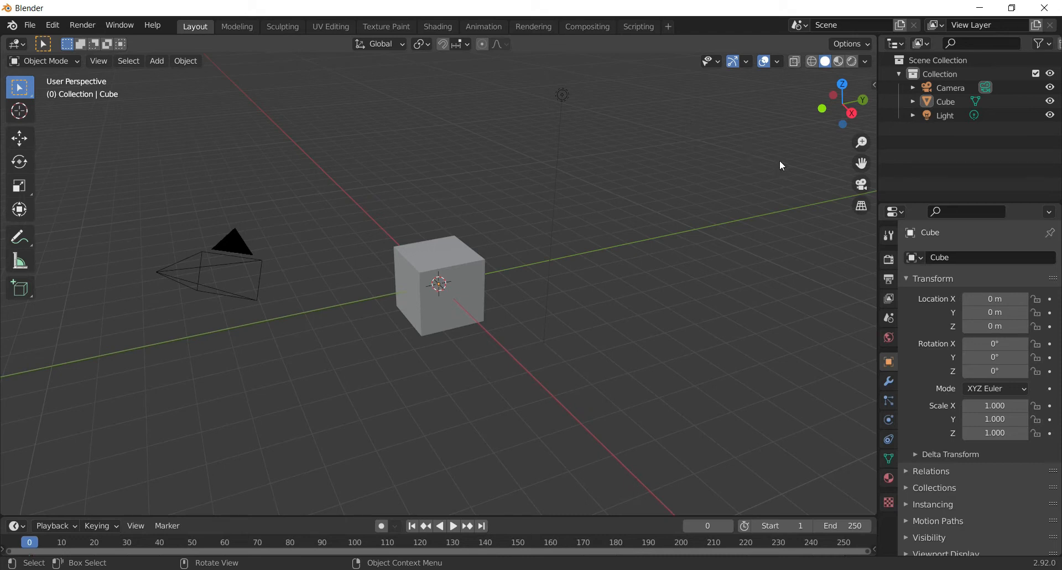
# - Examine the property categories for scene, world, object, modifiers, physics, constraints, mesh data and material, ending on the active tool settings
pyautogui.moveTo(842, 103); pyautogui.dragTo(827, 165)
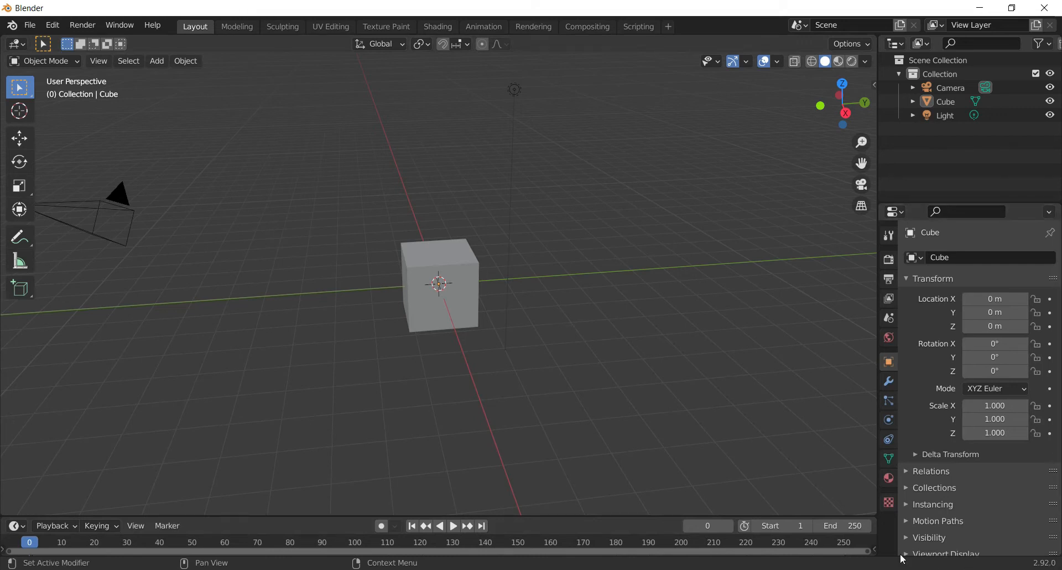
pyautogui.click(889, 238)
pyautogui.click(889, 259)
pyautogui.click(889, 279)
pyautogui.click(889, 299)
pyautogui.click(889, 318)
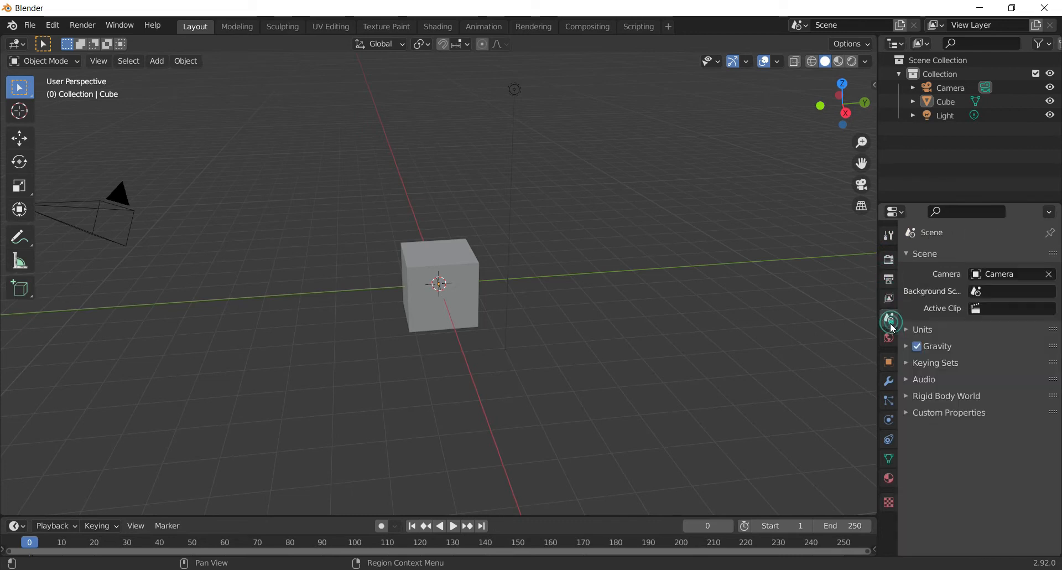
pyautogui.click(889, 337)
pyautogui.click(889, 362)
pyautogui.click(889, 381)
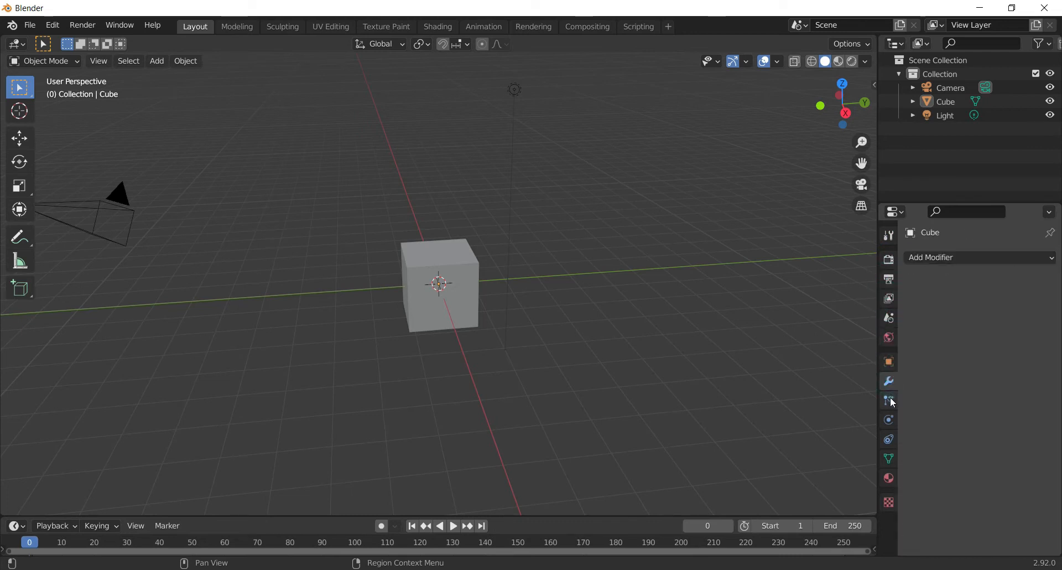
pyautogui.click(889, 420)
pyautogui.click(892, 439)
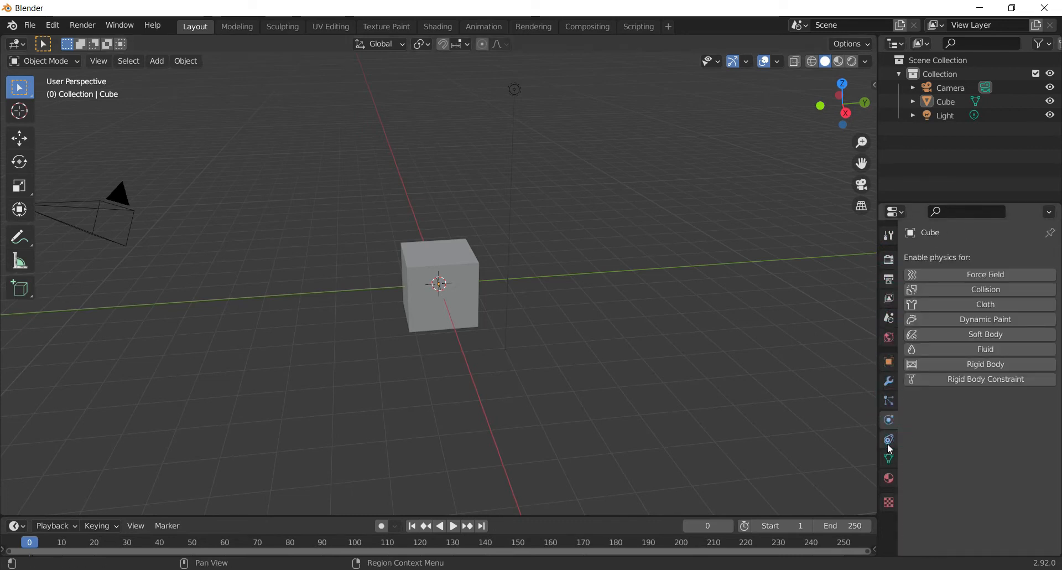
pyautogui.click(889, 459)
pyautogui.click(889, 478)
pyautogui.click(888, 319)
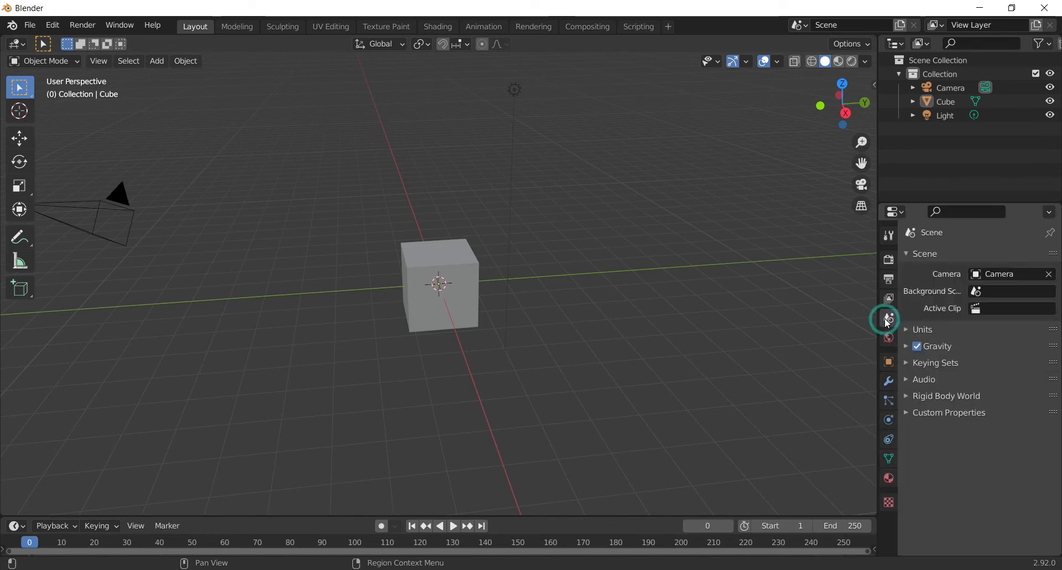
pyautogui.click(889, 237)
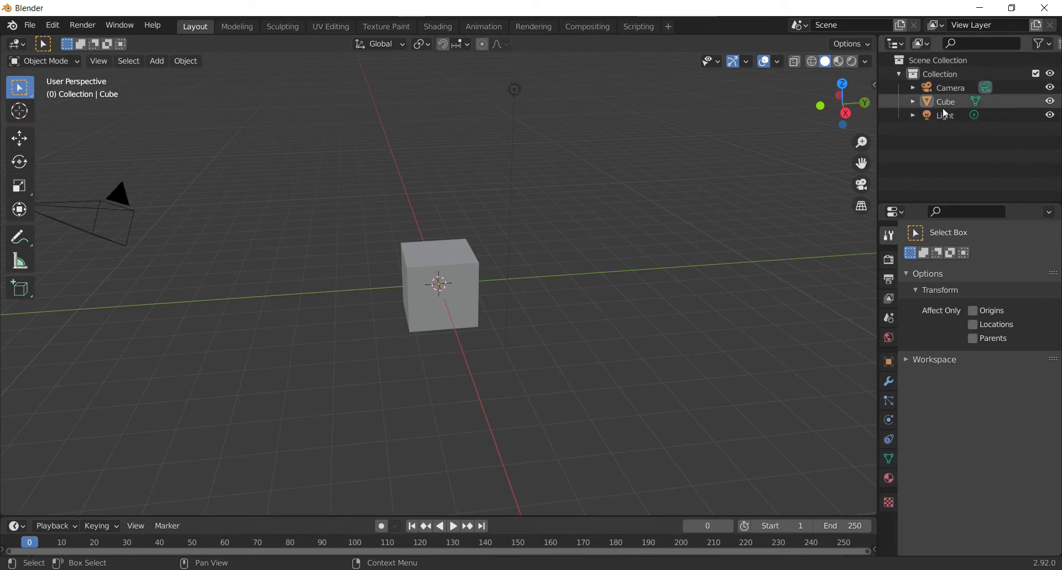
# - Select the cube, camera and light in turn in the viewport and in the scene collection, and clear the selection
pyautogui.scroll(-3, 433, 249)
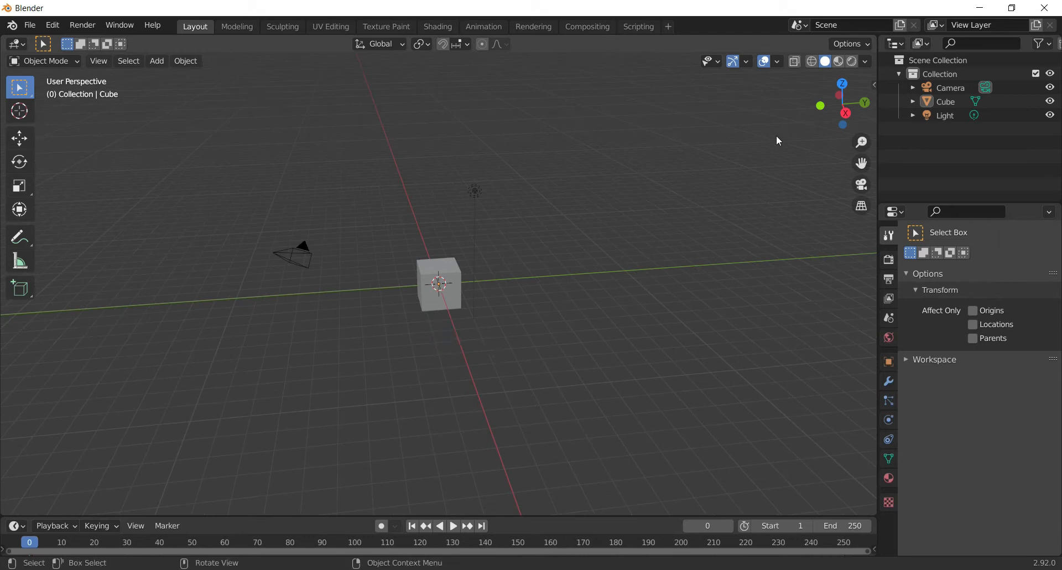
pyautogui.moveTo(827, 119); pyautogui.dragTo(786, 166)
pyautogui.click(442, 297)
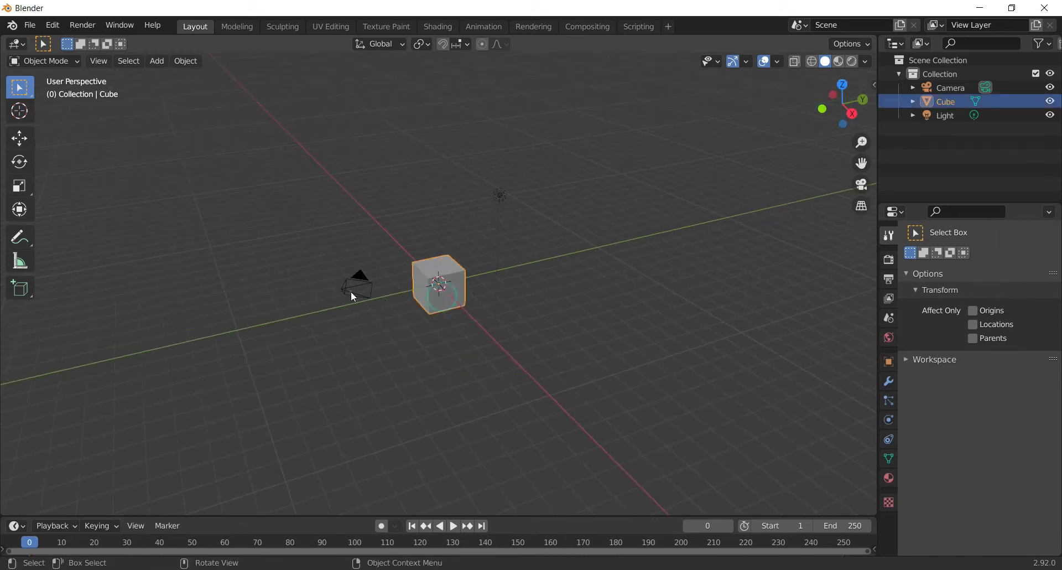
pyautogui.click(353, 289)
pyautogui.click(500, 196)
pyautogui.click(943, 86)
pyautogui.click(945, 102)
pyautogui.click(945, 88)
pyautogui.click(943, 102)
pyautogui.click(941, 116)
pyautogui.click(587, 270)
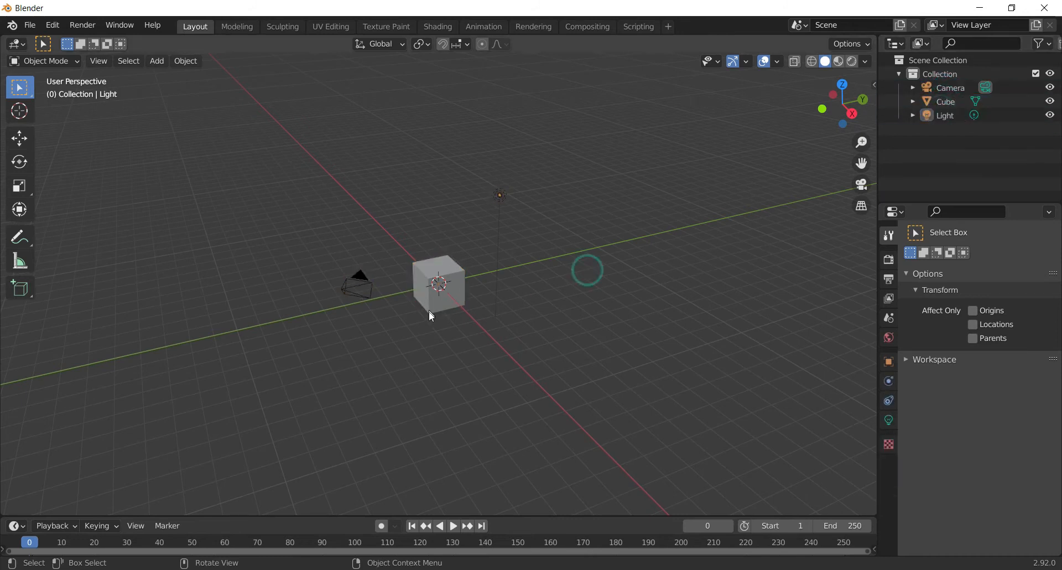
# - Reselect the cube and view it from a slightly different angle
pyautogui.click(432, 303)
pyautogui.moveTo(500, 278); pyautogui.dragTo(561, 260, button='middle')
pyautogui.moveTo(841, 102); pyautogui.dragTo(797, 149)
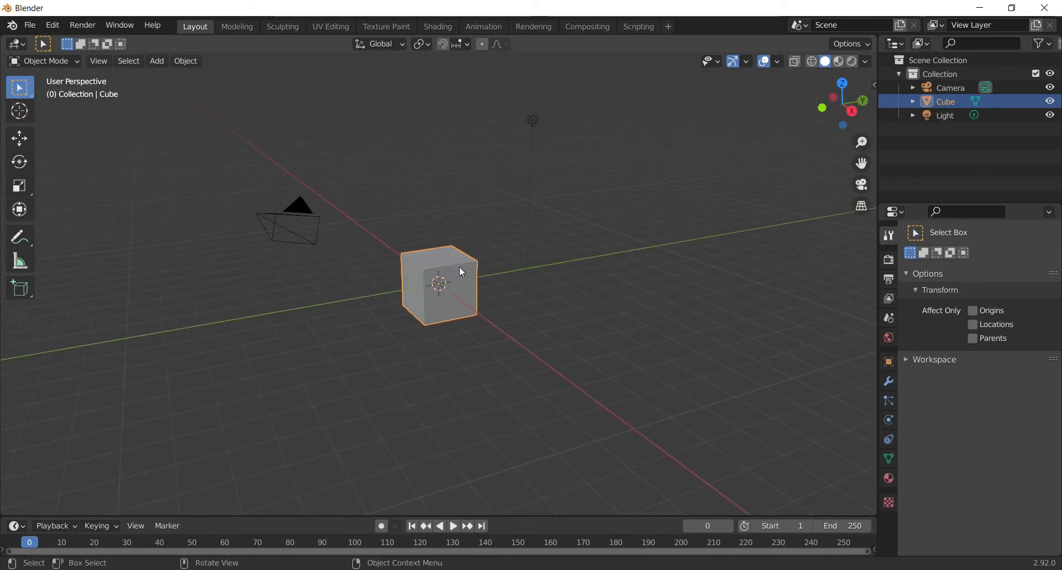
pyautogui.click(391, 375)
pyautogui.click(452, 318)
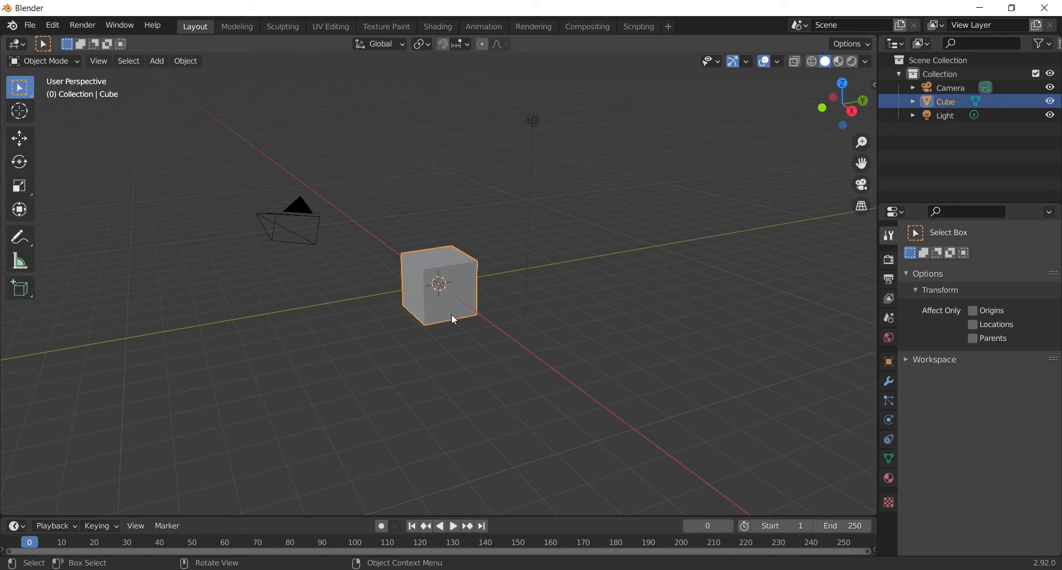
pyautogui.click(157, 61)
pyautogui.moveTo(185, 61)
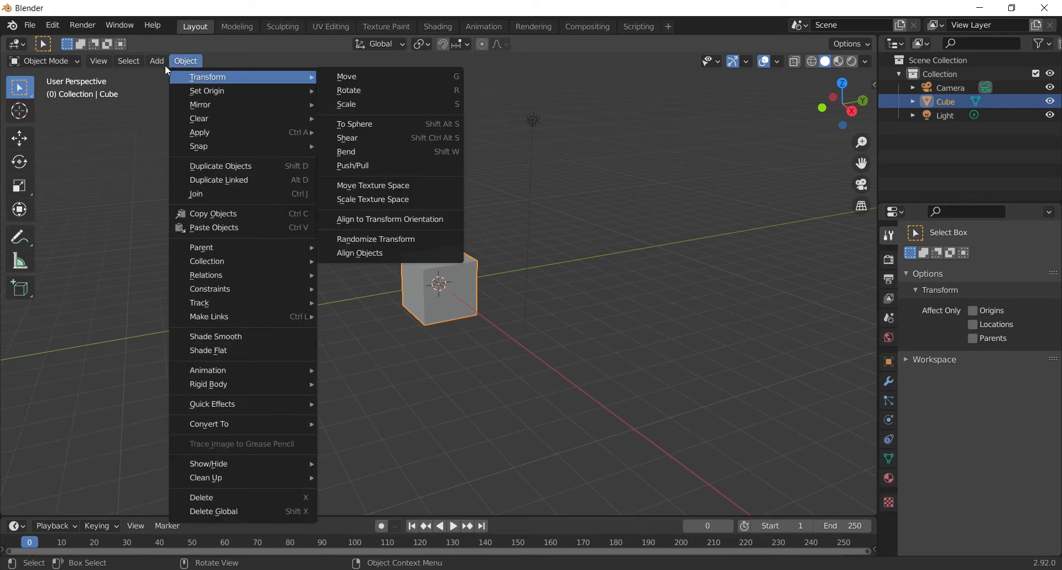
pyautogui.click(157, 61)
pyautogui.click(157, 61)
pyautogui.moveTo(183, 77)
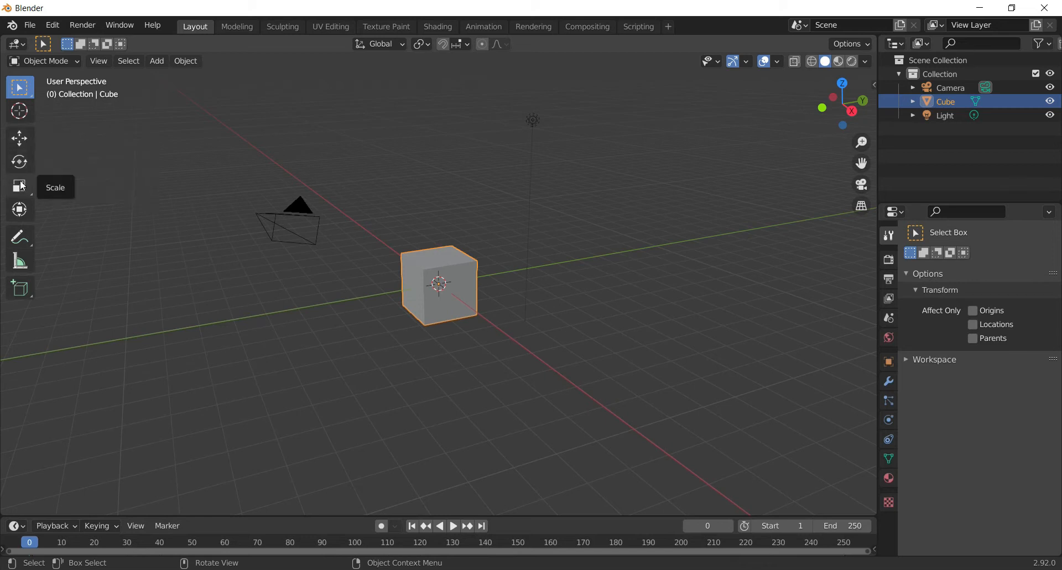
pyautogui.click(99, 232)
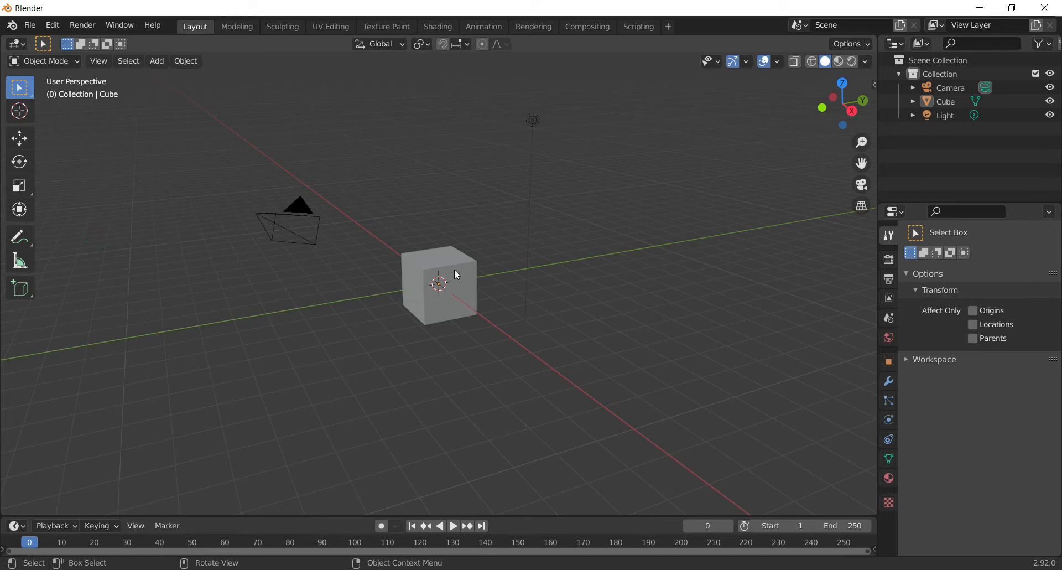
# - Orbit around the cube to view it from several sides, and pan and zoom the viewport
pyautogui.moveTo(841, 105); pyautogui.dragTo(607, 402)
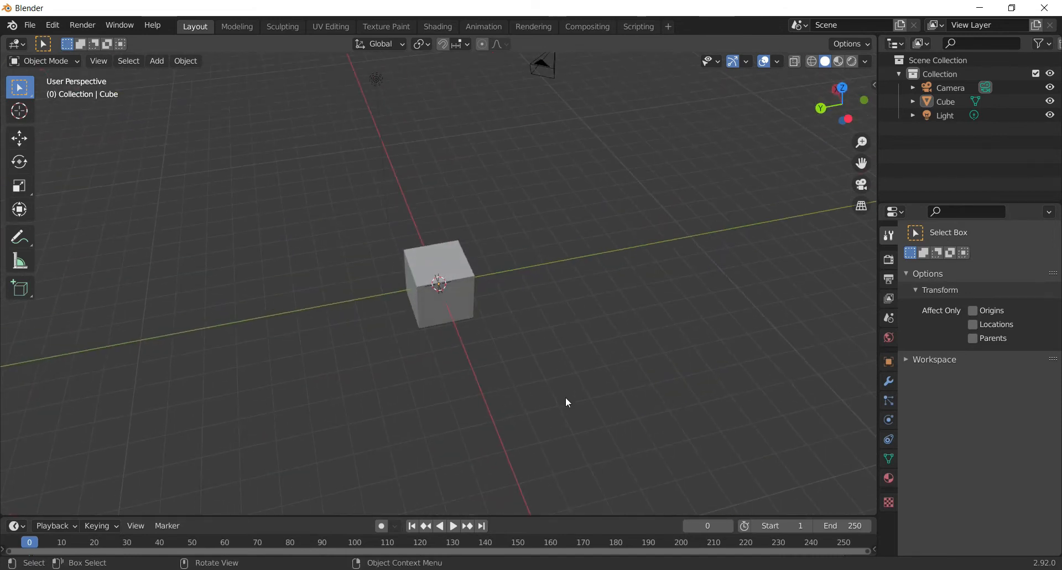
pyautogui.moveTo(838, 105); pyautogui.dragTo(619, 133)
pyautogui.moveTo(862, 163); pyautogui.dragTo(832, 195)
pyautogui.moveTo(831, 119); pyautogui.dragTo(685, 206)
pyautogui.moveTo(830, 121); pyautogui.dragTo(782, 139)
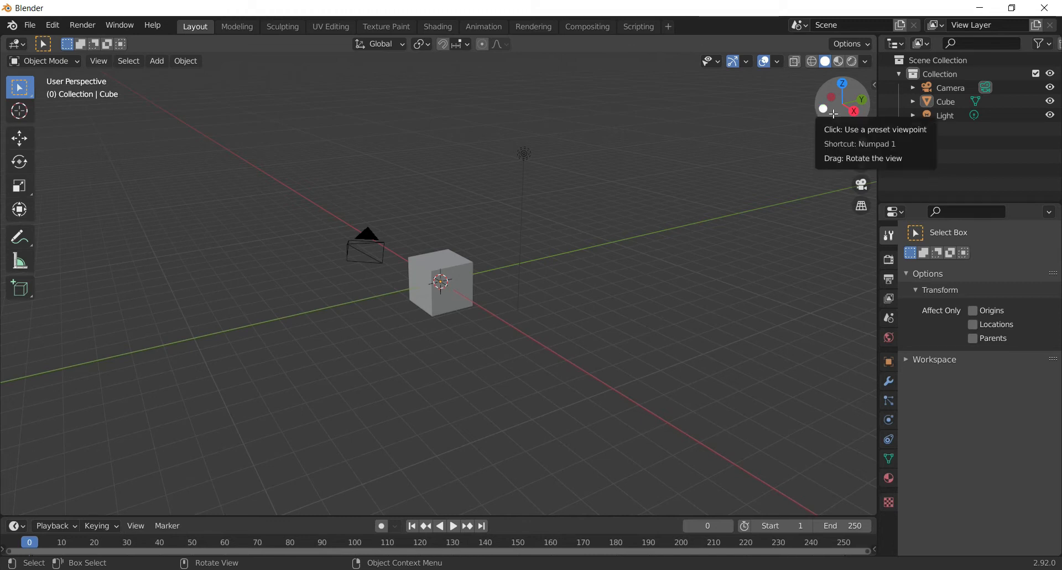
pyautogui.moveTo(834, 114); pyautogui.dragTo(581, 124)
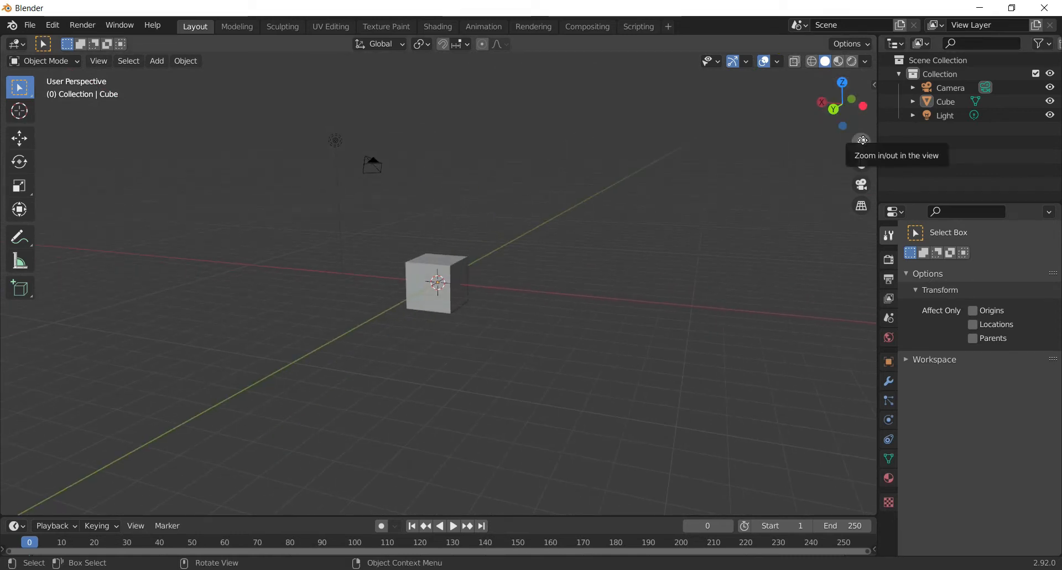
pyautogui.moveTo(863, 140); pyautogui.dragTo(807, 149)
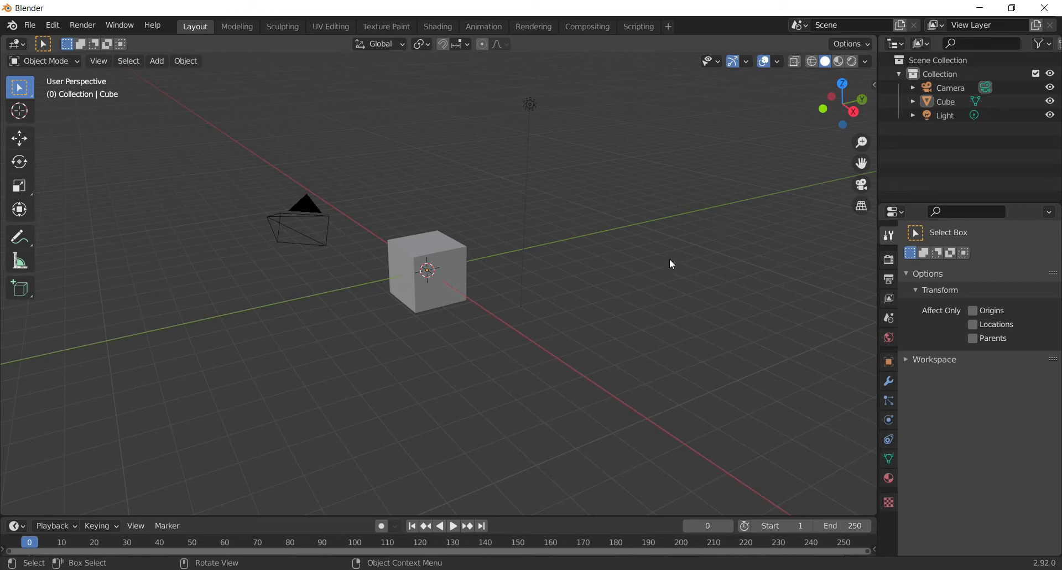
# - Zoom in and out on the cube, pan across the scene and orbit to a low viewing angle
pyautogui.scroll(4, 670, 258)
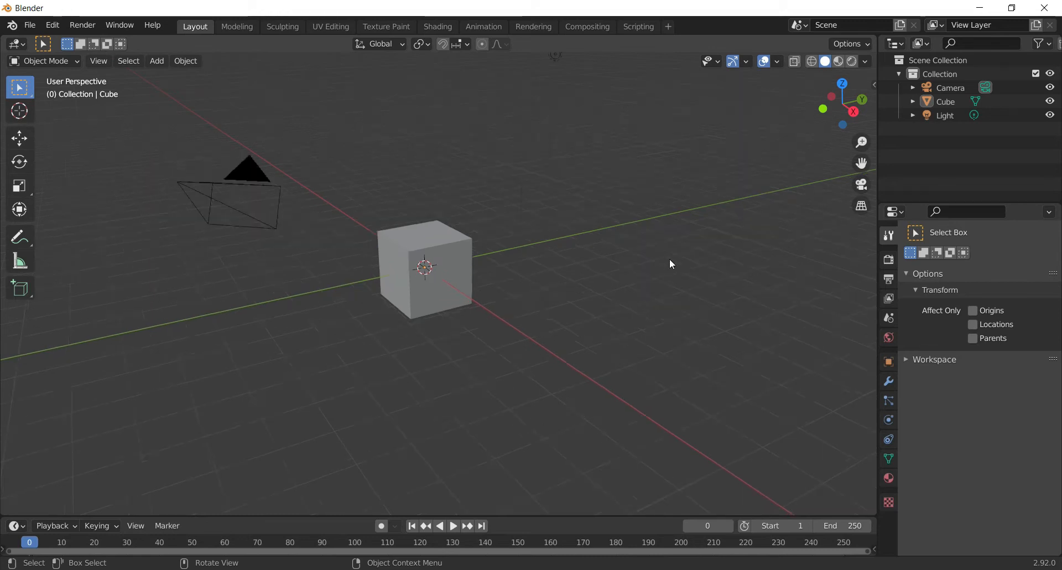
pyautogui.scroll(-3, 669, 257)
pyautogui.scroll(2, 669, 257)
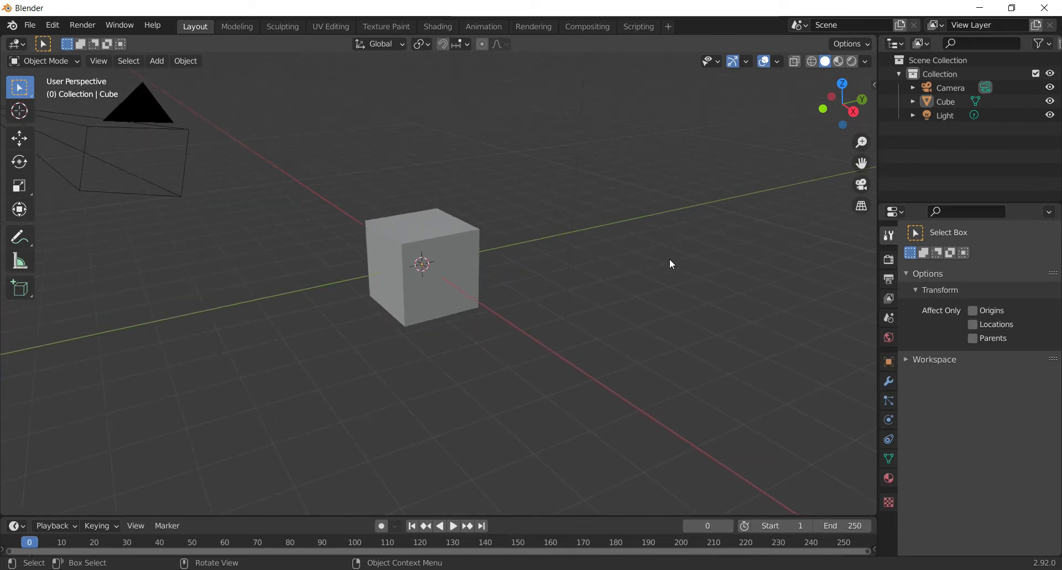
pyautogui.scroll(3, 669, 257)
pyautogui.scroll(-1, 669, 257)
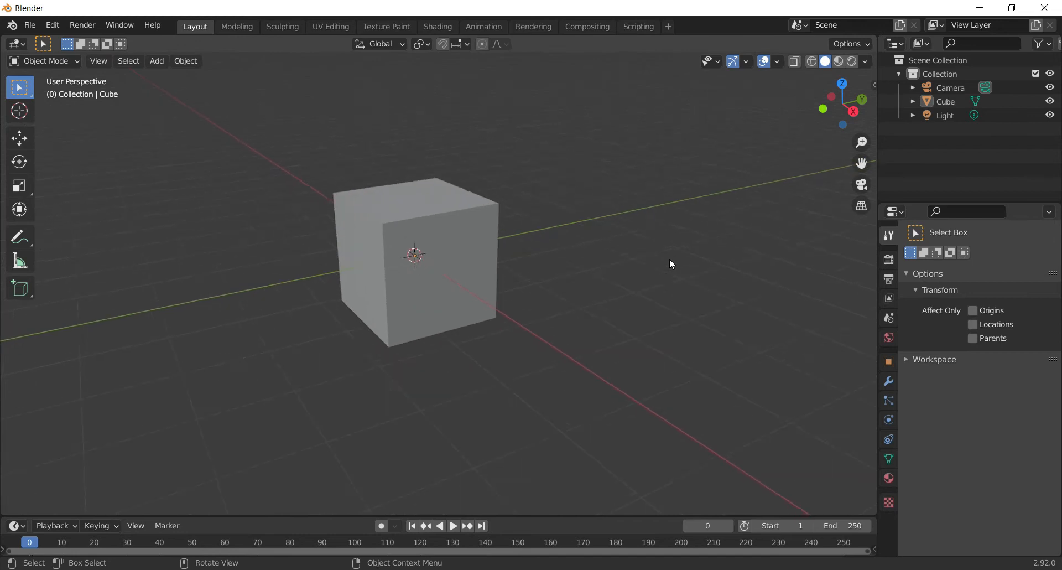
pyautogui.scroll(-1, 671, 264)
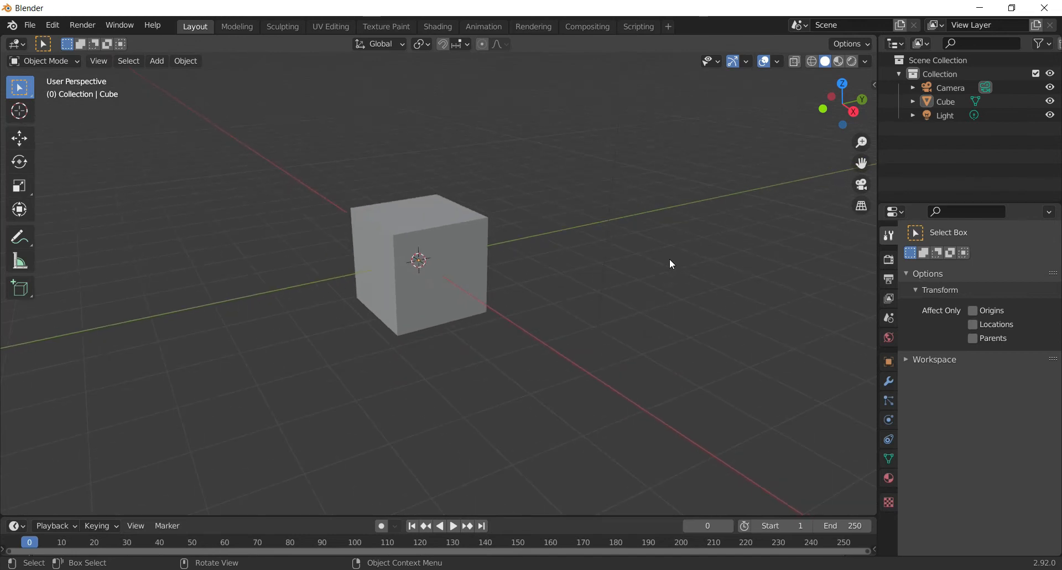
pyautogui.moveTo(669, 258)
pyautogui.mouseDown(button='middle')
pyautogui.moveTo(621, 274)
pyautogui.moveTo(406, 286)
pyautogui.moveTo(483, 329)
pyautogui.moveTo(635, 237)
pyautogui.moveTo(676, 246)
pyautogui.moveTo(672, 260)
pyautogui.mouseUp(button='middle')
pyautogui.scroll(-1, 671, 260)
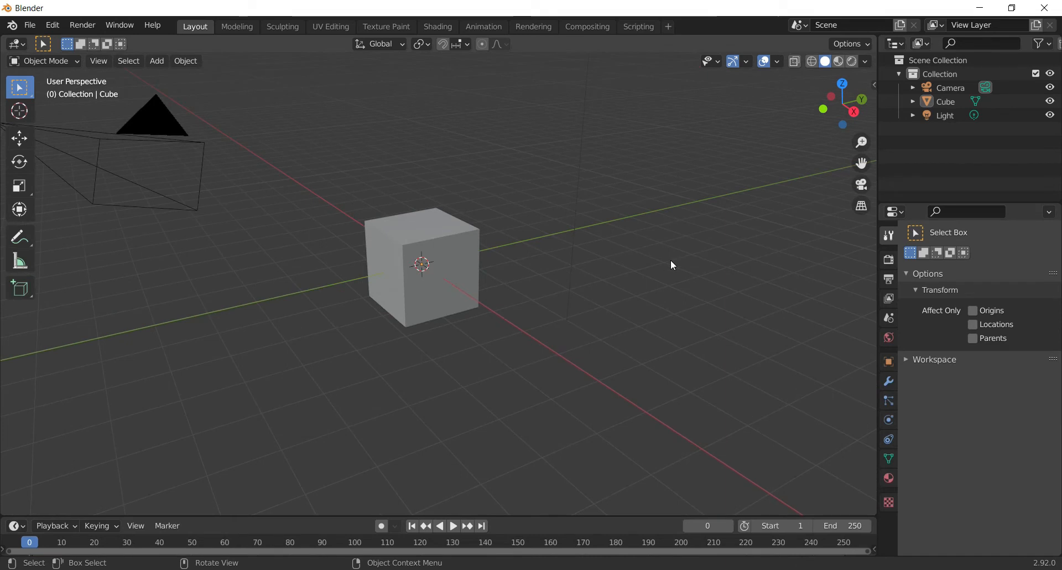
pyautogui.moveTo(673, 275); pyautogui.dragTo(700, 263, button='middle')
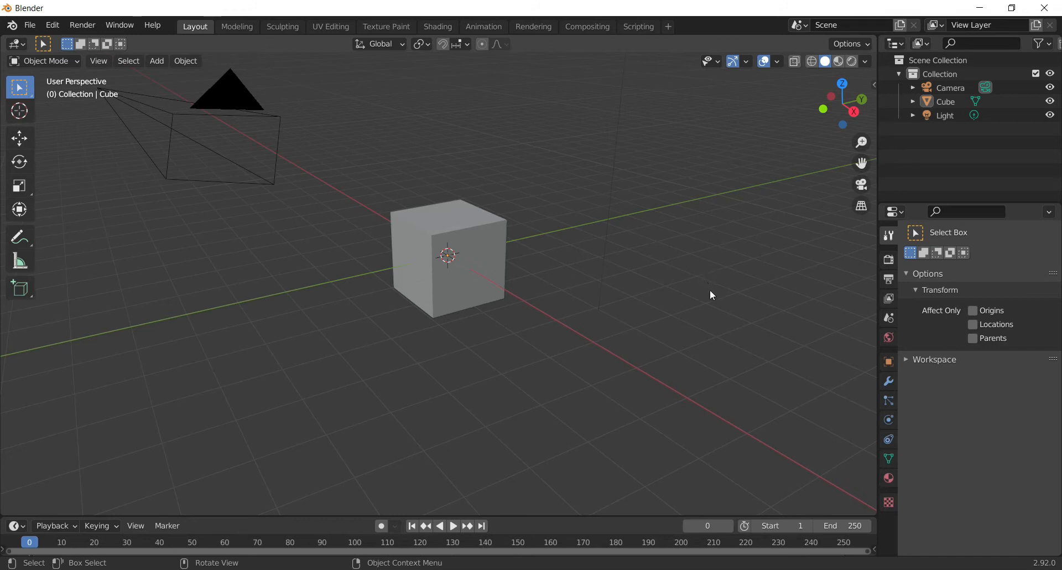
pyautogui.keyDown('ctrl'); pyautogui.moveTo(709, 290); pyautogui.dragTo(722, 313, button='middle'); pyautogui.keyUp('ctrl')
pyautogui.moveTo(843, 105); pyautogui.dragTo(861, 163)
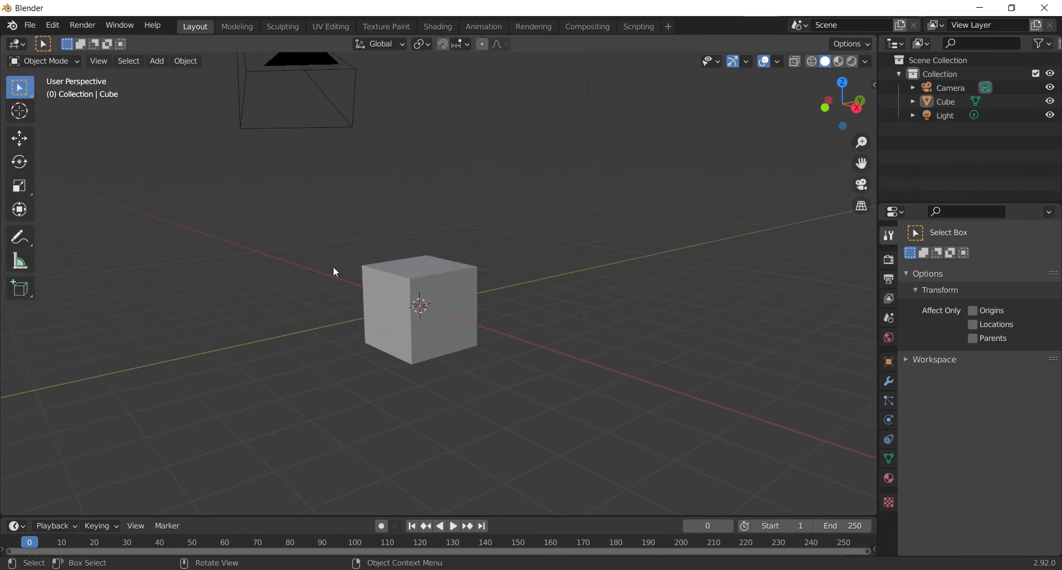
# - Select the cube and orbit to view it from a higher angle
pyautogui.click(445, 271)
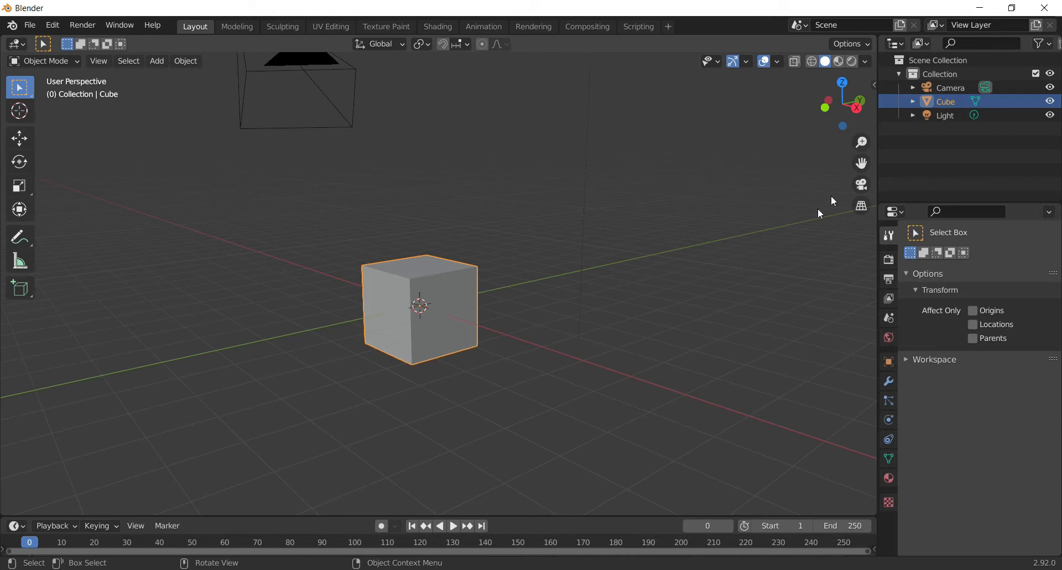
pyautogui.moveTo(857, 122); pyautogui.dragTo(513, 333)
pyautogui.moveTo(844, 105); pyautogui.dragTo(843, 96)
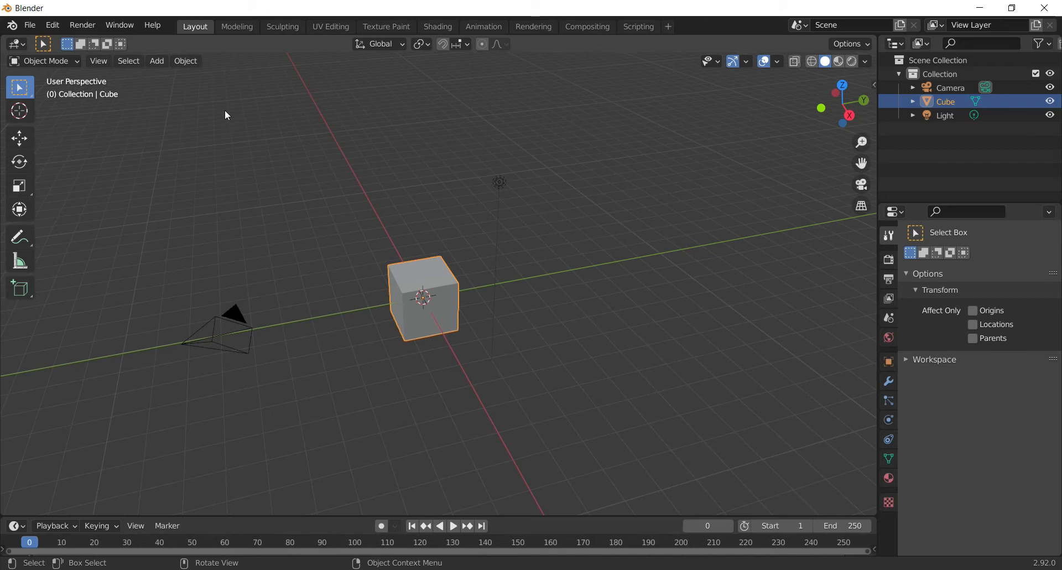
# - Add a UV sphere mesh and move it along the positive Y axis until it sits beside the cube
pyautogui.click(158, 63)
pyautogui.click(159, 65)
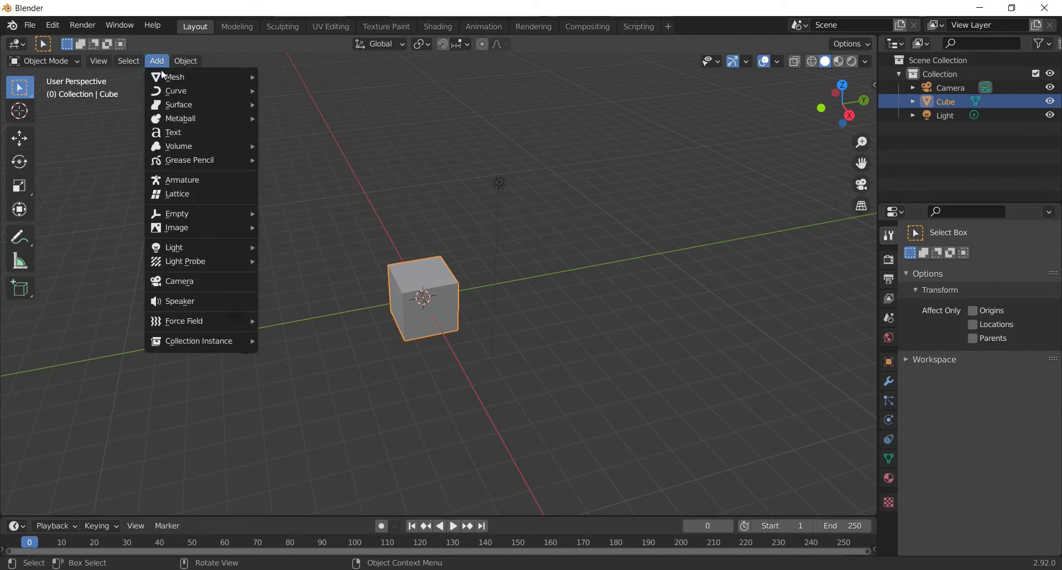
pyautogui.moveTo(166, 78)
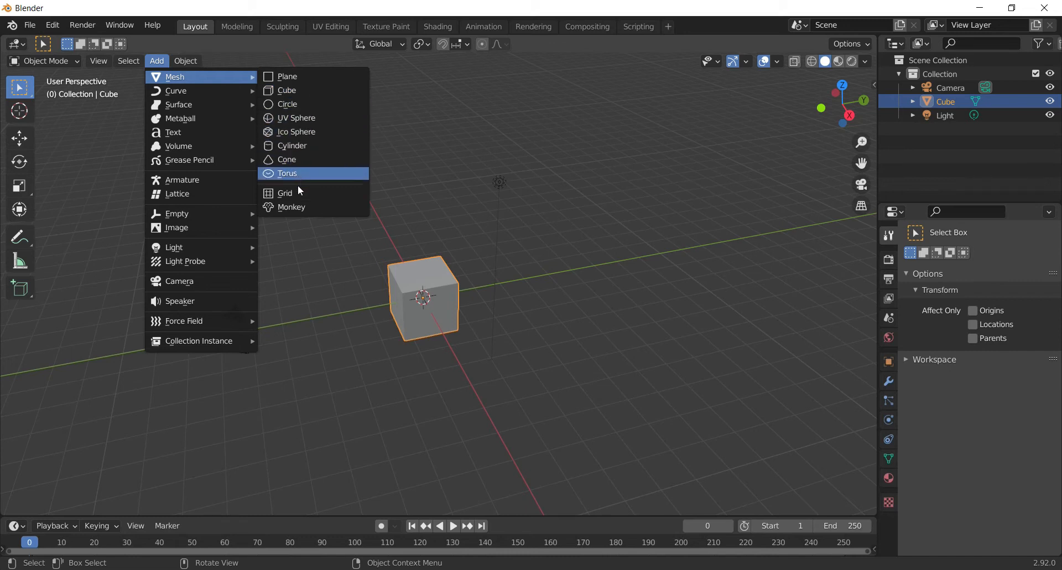
pyautogui.click(292, 118)
pyautogui.click(19, 139)
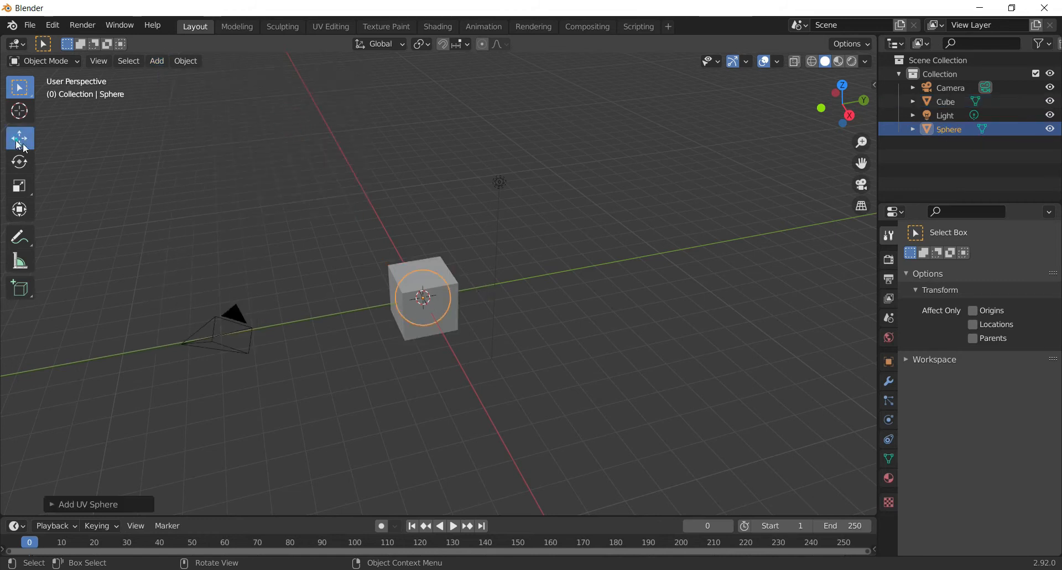
pyautogui.moveTo(513, 282); pyautogui.dragTo(575, 271)
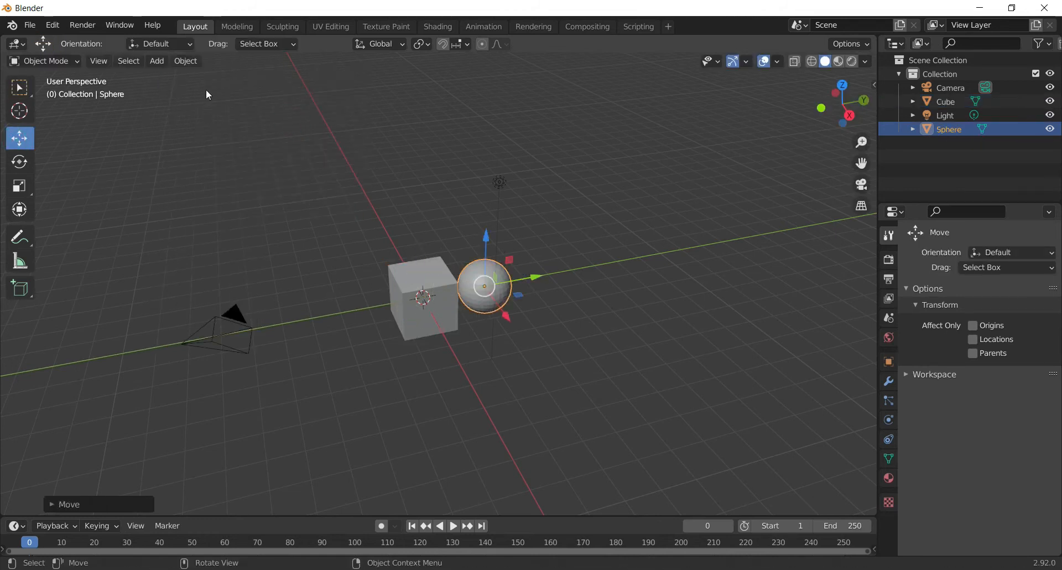
# - Add an Ico Sphere mesh and move it along the positive Y axis until it sits beyond the UV sphere
pyautogui.click(157, 61)
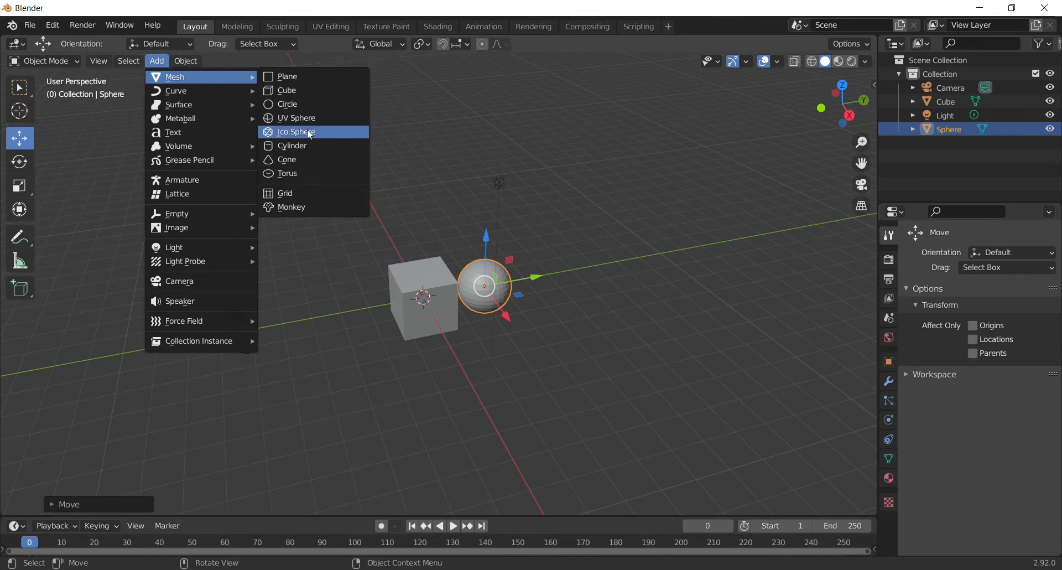
pyautogui.click(307, 131)
pyautogui.moveTo(473, 288); pyautogui.dragTo(587, 267)
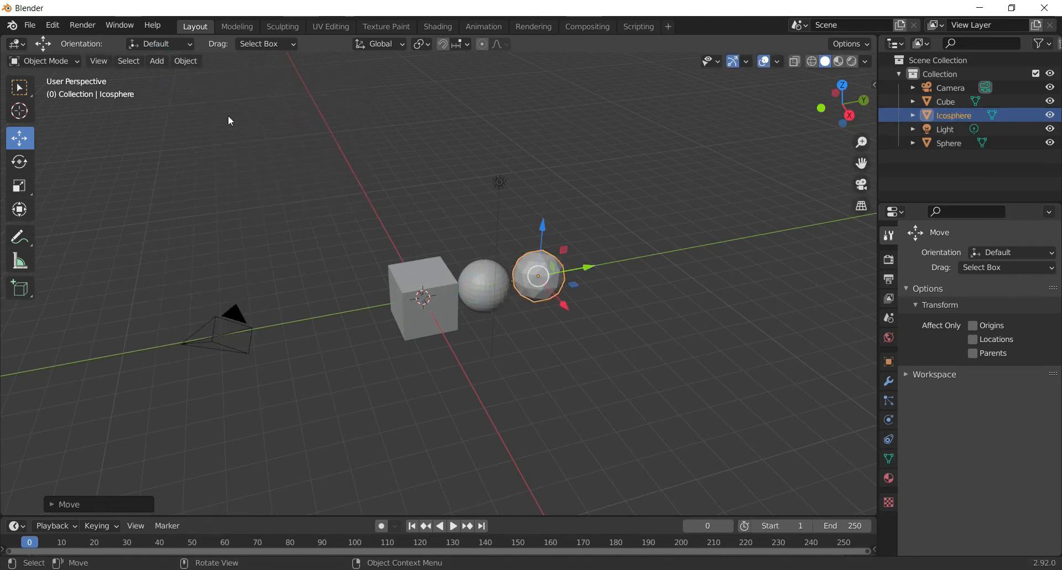
# - Add a Cylinder mesh and move it along the positive Y axis until it stands beyond the ico sphere
pyautogui.click(158, 61)
pyautogui.moveTo(206, 80)
pyautogui.click(308, 143)
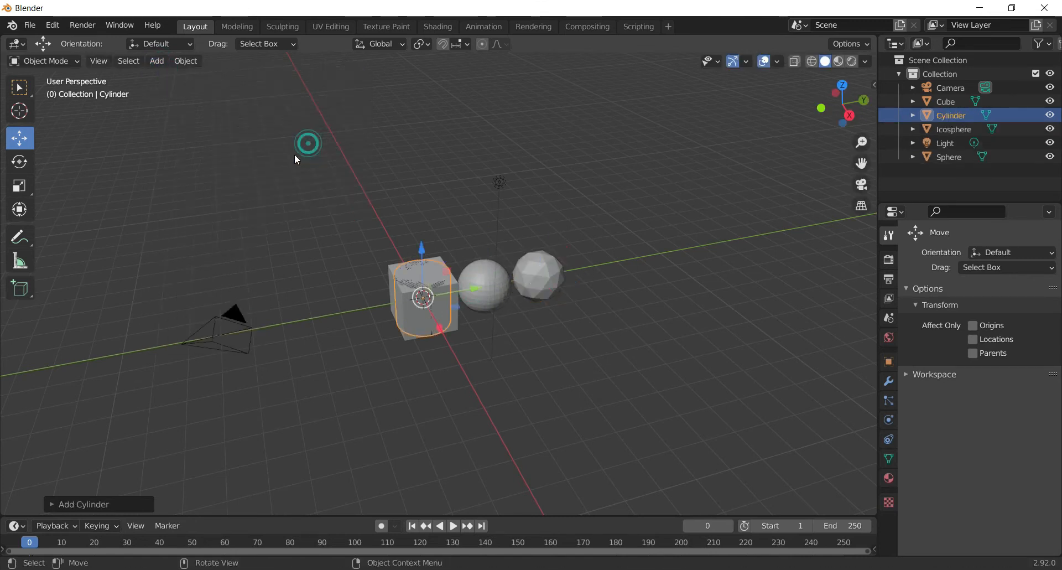
pyautogui.moveTo(463, 290); pyautogui.dragTo(643, 241)
# - Add a Cone mesh and move it along the positive Y axis until it stands just past the cylinder
pyautogui.click(157, 61)
pyautogui.moveTo(256, 79)
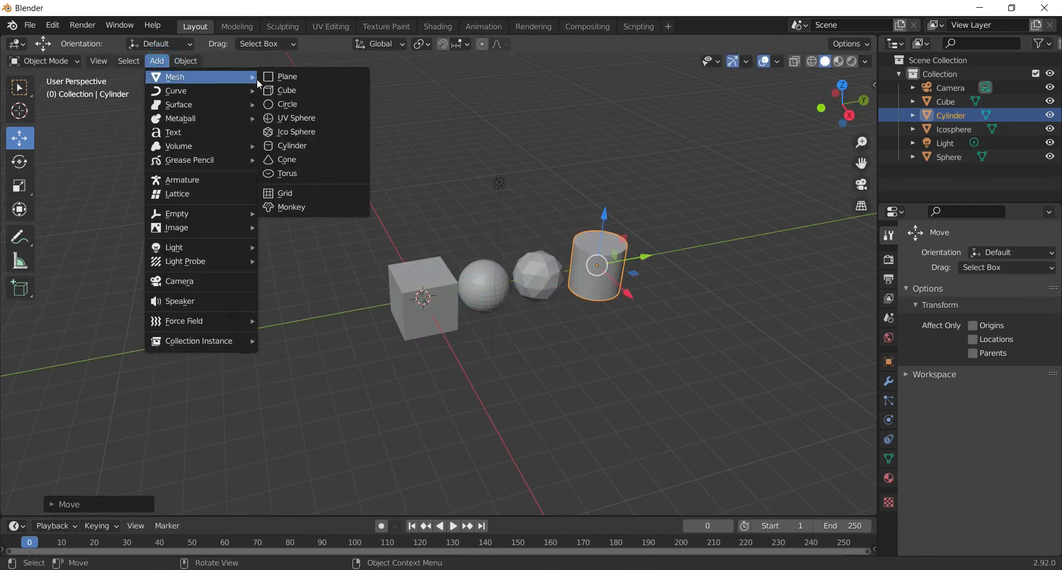
pyautogui.click(323, 163)
pyautogui.moveTo(476, 286); pyautogui.dragTo(700, 219)
# - Add a Torus mesh and move it along the positive Y axis to the far side of the cone
pyautogui.click(157, 61)
pyautogui.moveTo(244, 77)
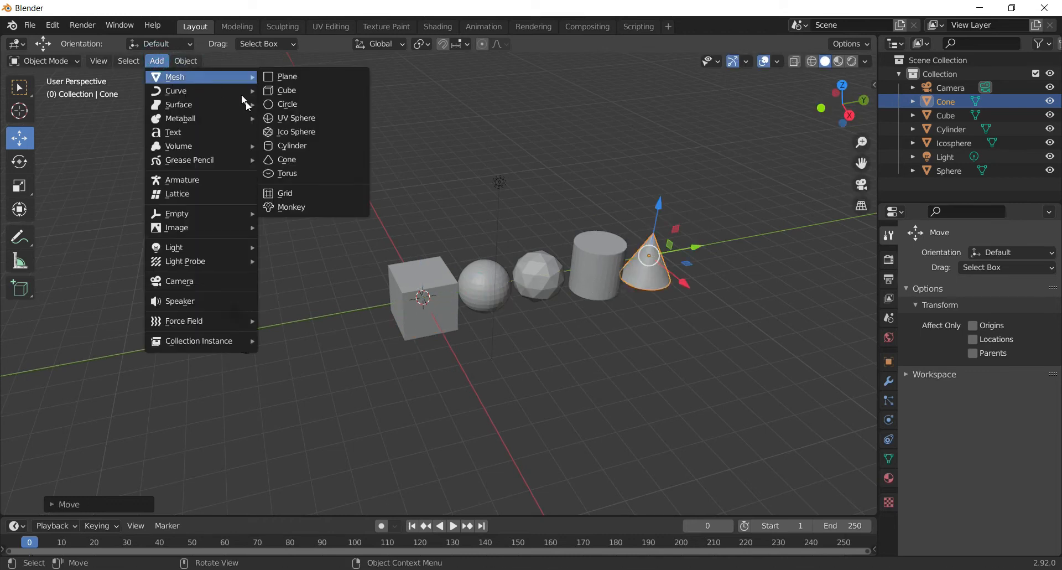
pyautogui.click(286, 174)
pyautogui.moveTo(471, 289); pyautogui.dragTo(749, 250)
# - Add a Monkey mesh and move it along the positive Y axis to the end of the row, past the torus
pyautogui.click(157, 61)
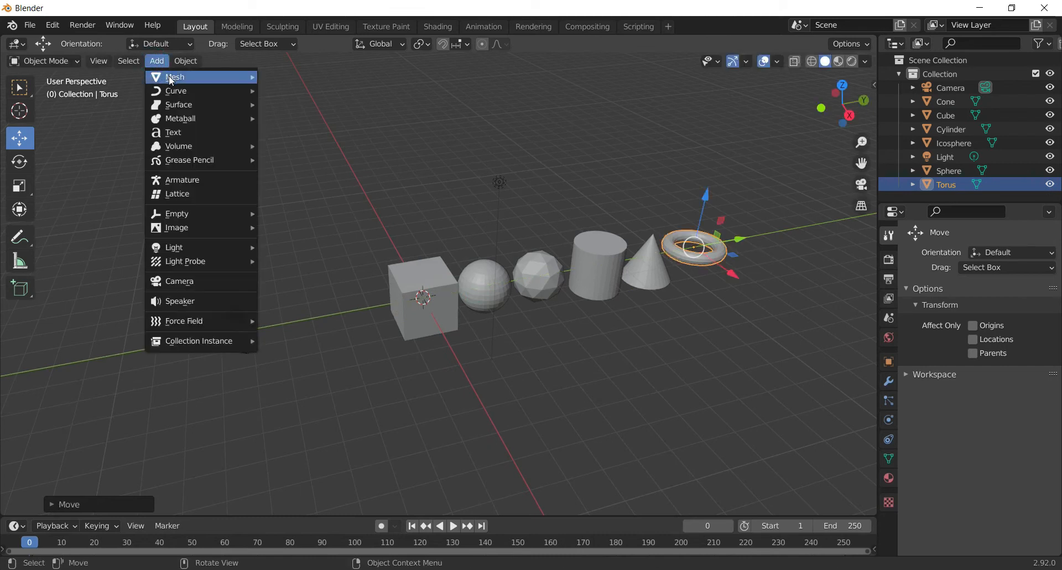
pyautogui.moveTo(172, 77)
pyautogui.click(287, 207)
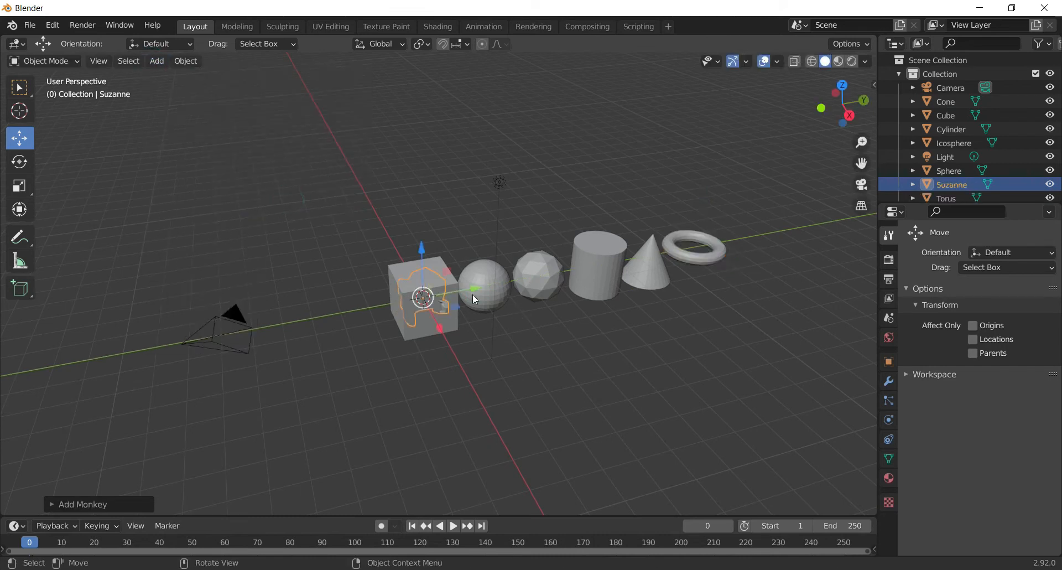
pyautogui.moveTo(471, 295); pyautogui.dragTo(797, 238)
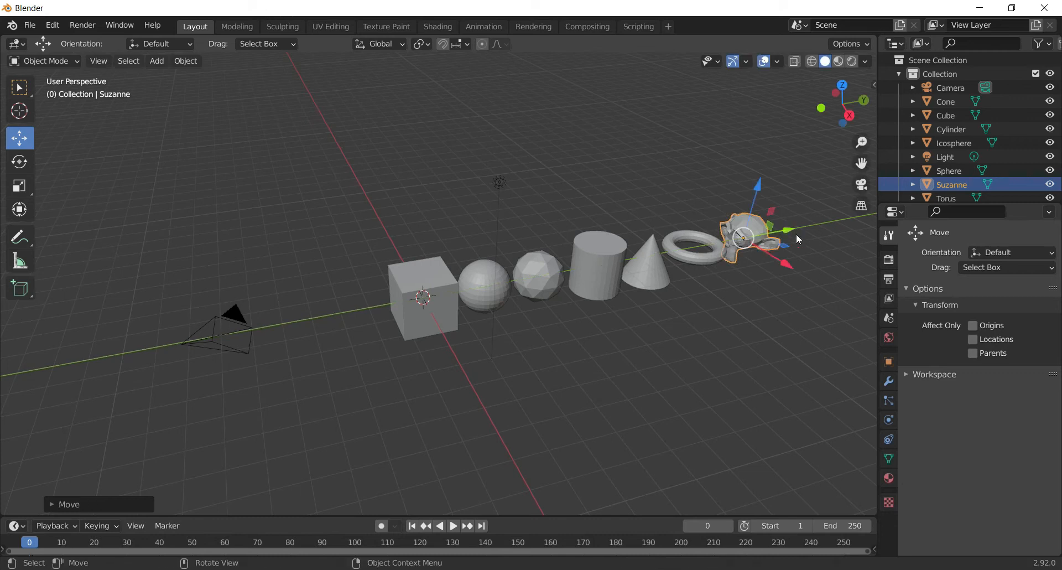
# - Orbit, pan and zoom the viewport to examine the whole row of mesh objects
pyautogui.moveTo(837, 113)
pyautogui.mouseDown()
pyautogui.moveTo(852, 99)
pyautogui.moveTo(844, 111)
pyautogui.mouseUp()
pyautogui.moveTo(861, 163); pyautogui.dragTo(686, 173)
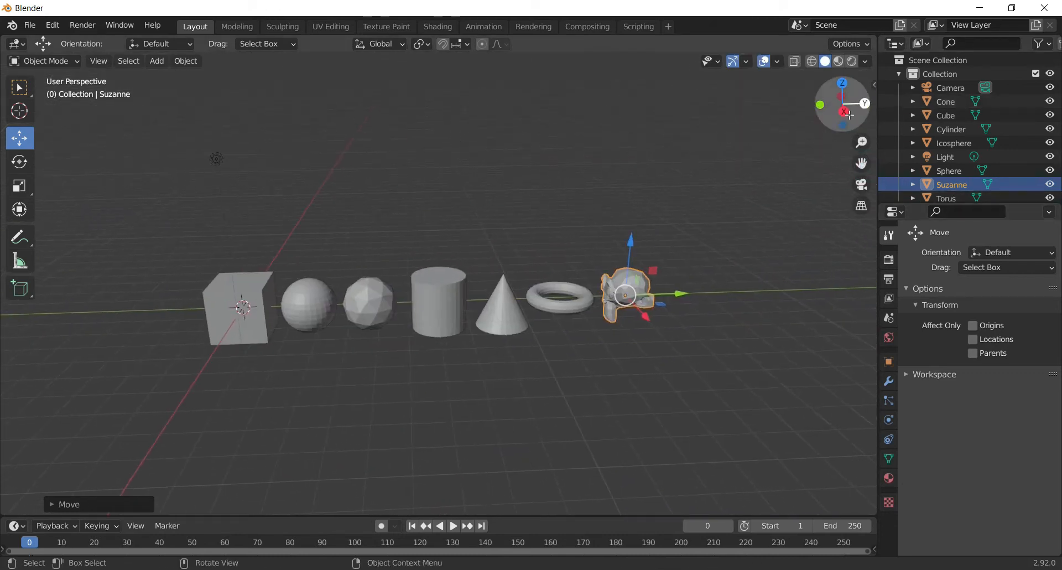
pyautogui.moveTo(835, 117)
pyautogui.mouseDown()
pyautogui.moveTo(852, 97)
pyautogui.moveTo(841, 110)
pyautogui.mouseUp()
pyautogui.scroll(4, 715, 337)
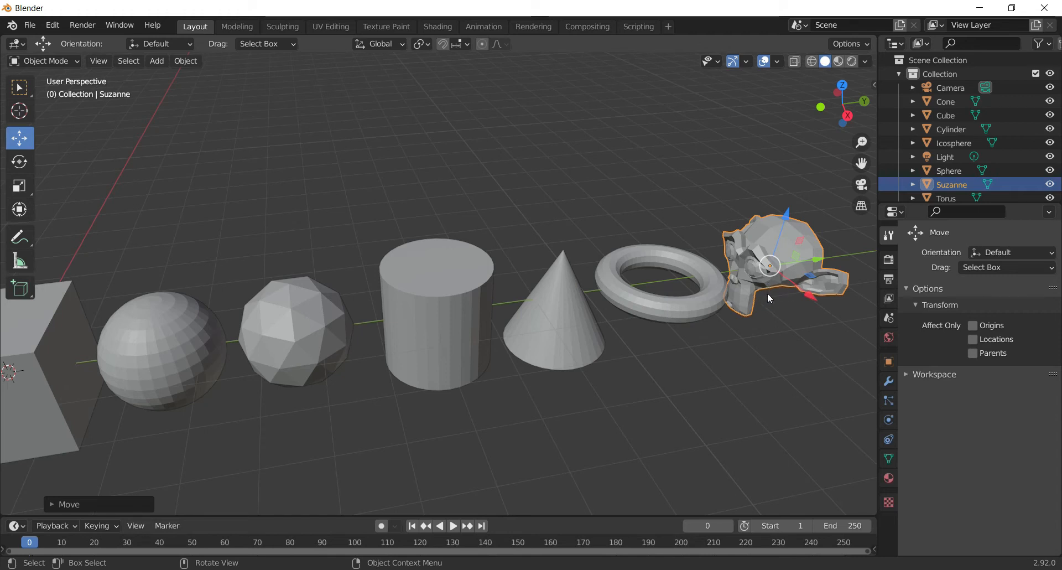
pyautogui.scroll(-5, 766, 286)
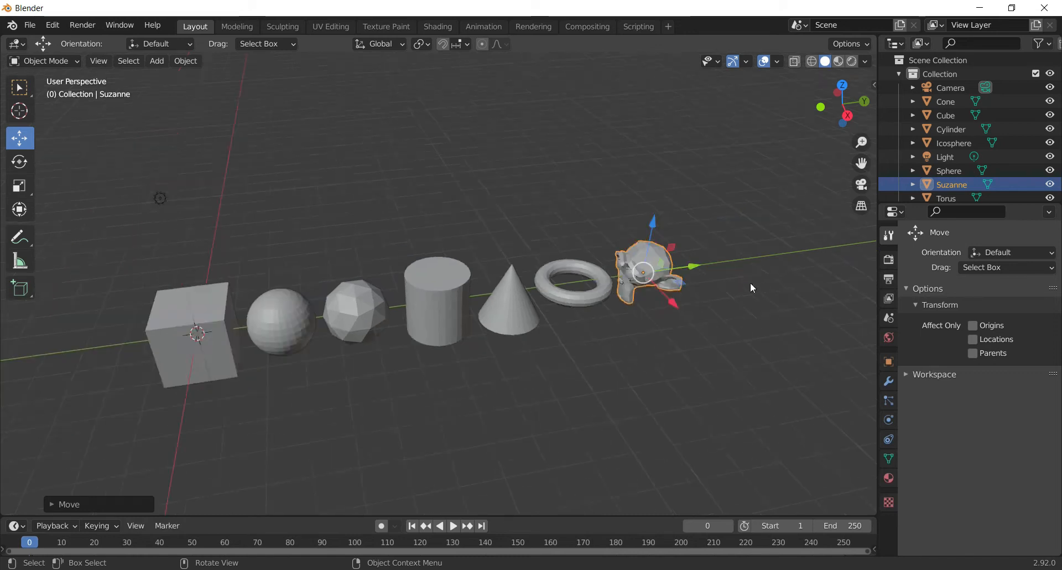
pyautogui.scroll(2, 654, 301)
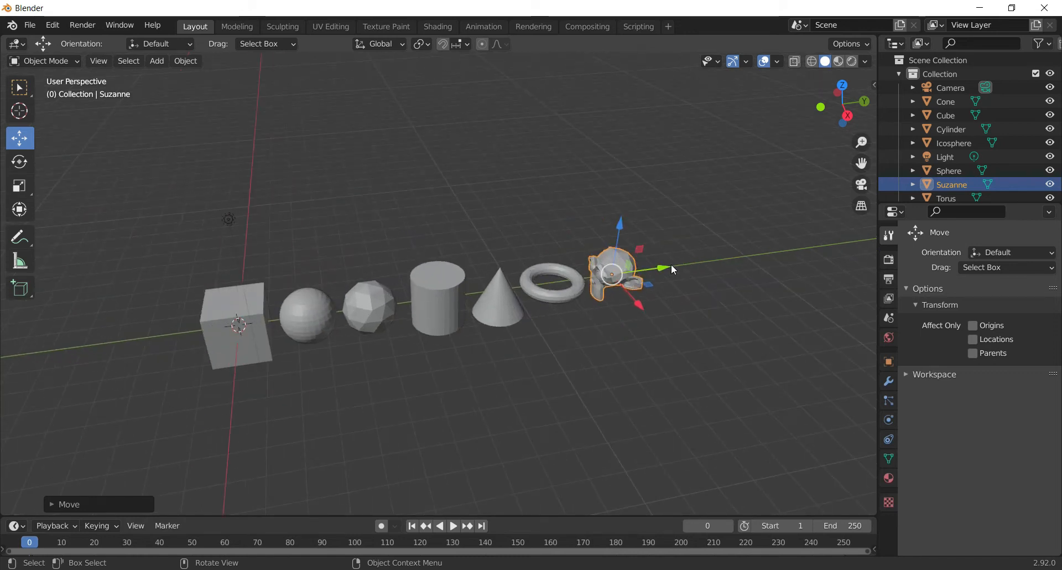
# - Delete the monkey, torus, cone, cylinder and ico sphere one after another
pyautogui.press('Delete')
pyautogui.click(555, 287)
pyautogui.press('Delete')
pyautogui.click(506, 299)
pyautogui.press('Delete')
pyautogui.click(449, 306)
pyautogui.press('Delete')
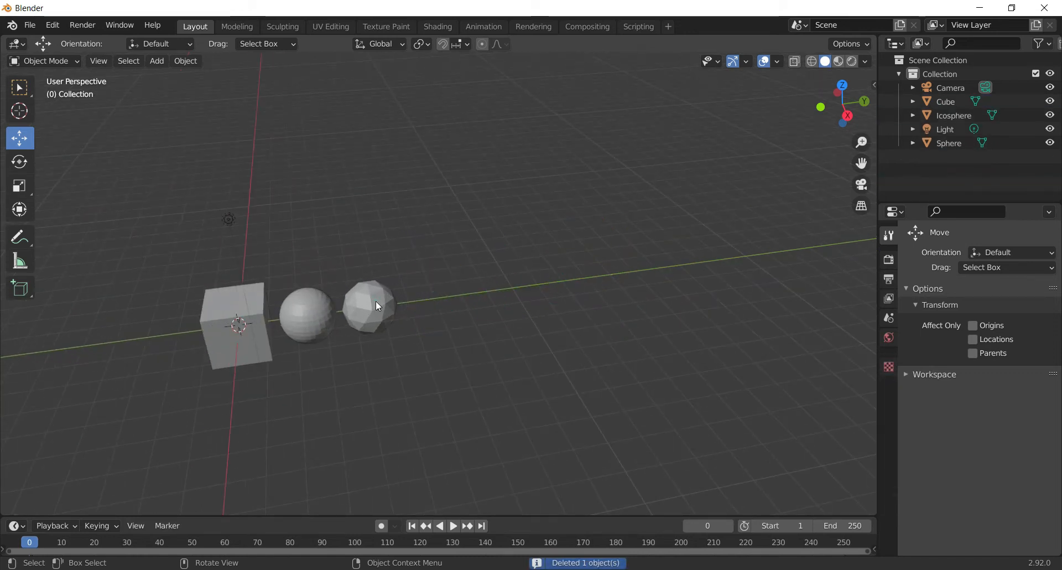
pyautogui.click(369, 306)
pyautogui.press('Delete')
# - Delete the cube so that the UV sphere is the only mesh in the scene
pyautogui.click(307, 316)
pyautogui.click(259, 346)
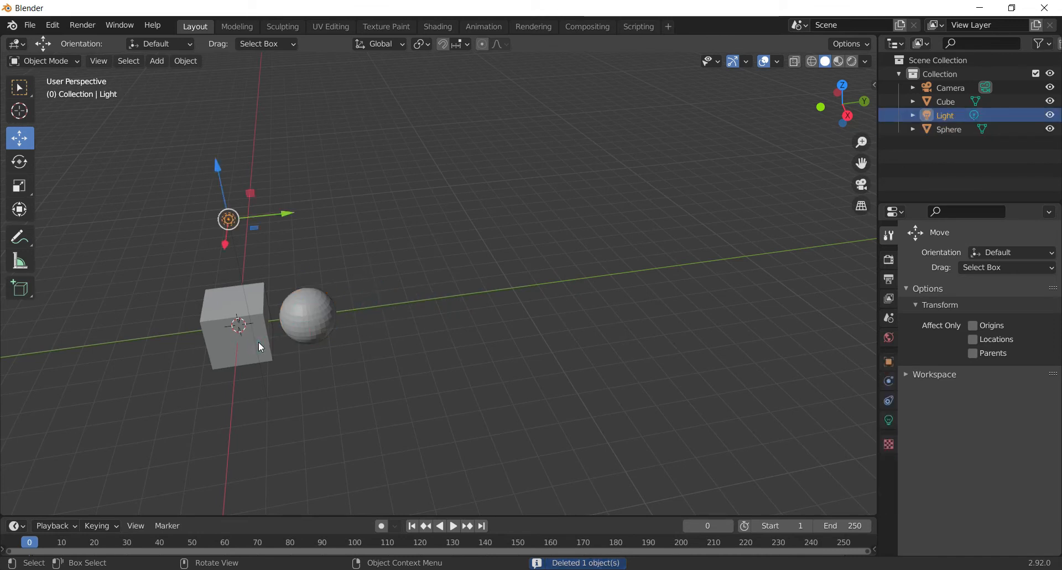
pyautogui.click(247, 349)
pyautogui.press('Delete')
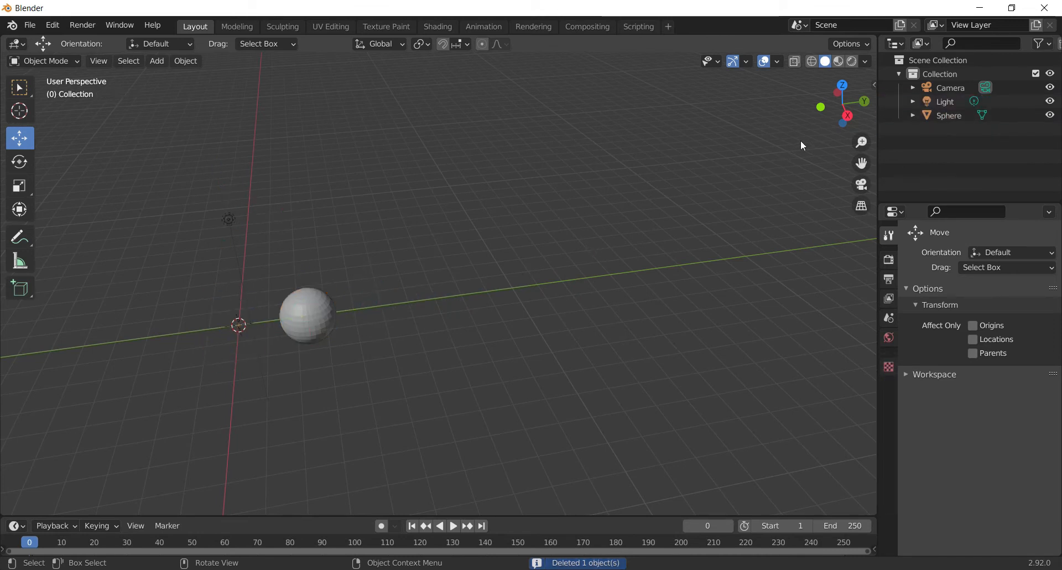
# - Select the UV sphere and move it back along the Y axis to the world origin
pyautogui.moveTo(838, 108); pyautogui.dragTo(824, 133)
pyautogui.click(328, 353)
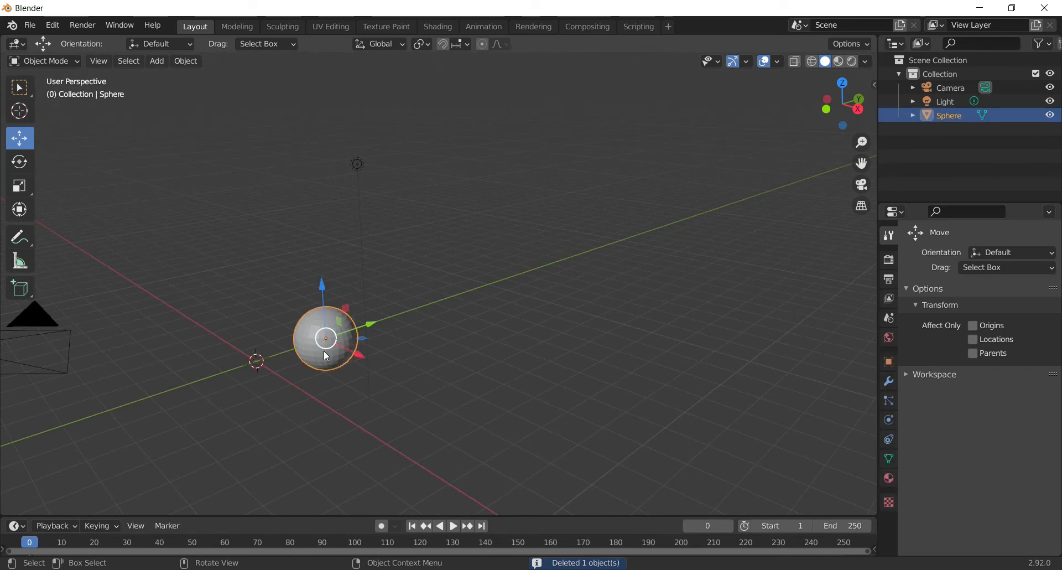
pyautogui.moveTo(370, 325); pyautogui.dragTo(296, 348)
# - Examine the sphere from several angles and up close, and review the mesh types available to add
pyautogui.moveTo(842, 105); pyautogui.dragTo(935, 43)
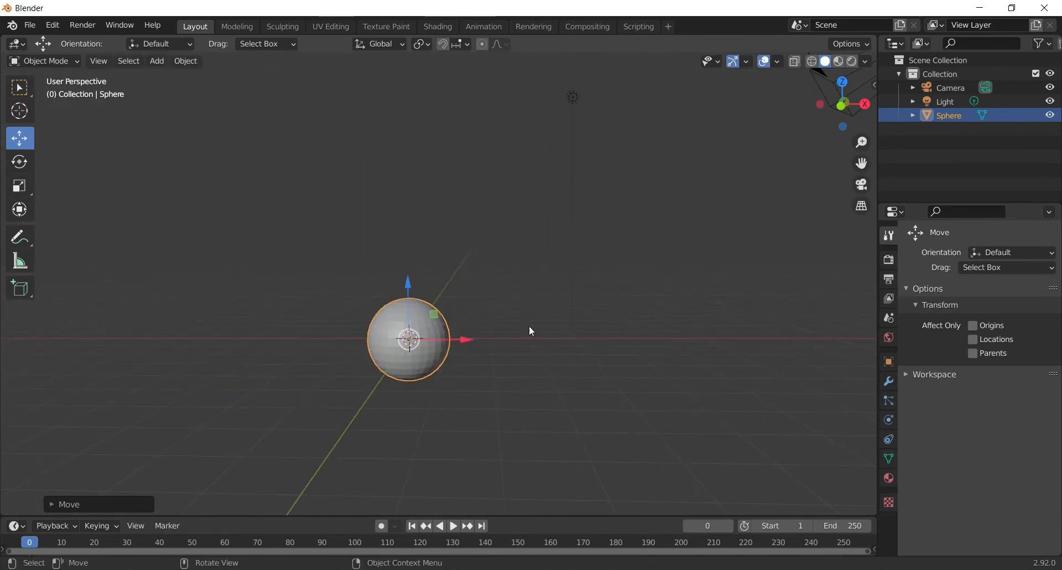
pyautogui.moveTo(818, 125); pyautogui.dragTo(790, 178)
pyautogui.moveTo(857, 162); pyautogui.dragTo(839, 176)
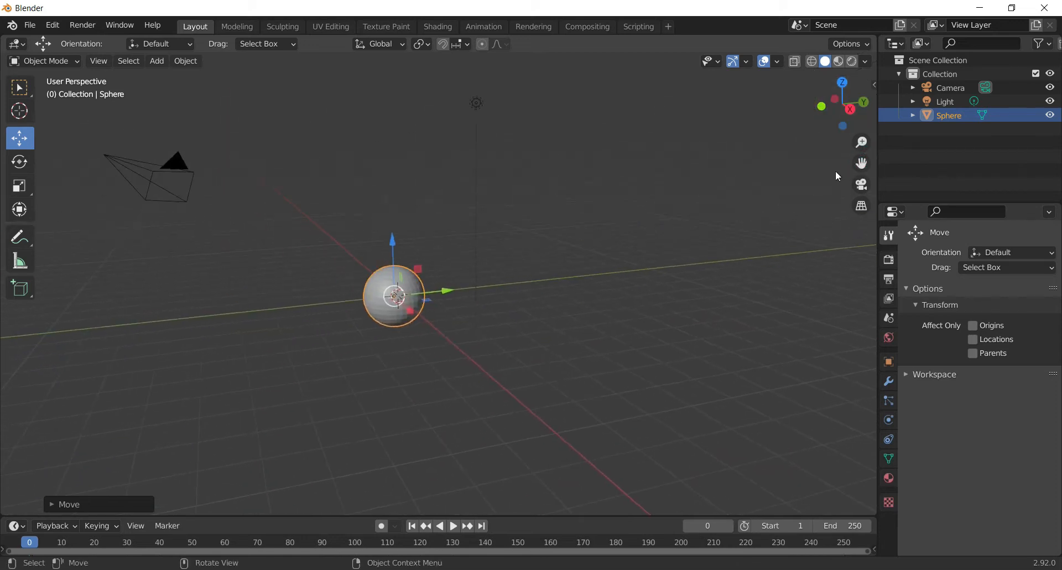
pyautogui.moveTo(822, 121)
pyautogui.mouseDown()
pyautogui.moveTo(858, 128)
pyautogui.moveTo(830, 123)
pyautogui.mouseUp()
pyautogui.scroll(5, 358, 339)
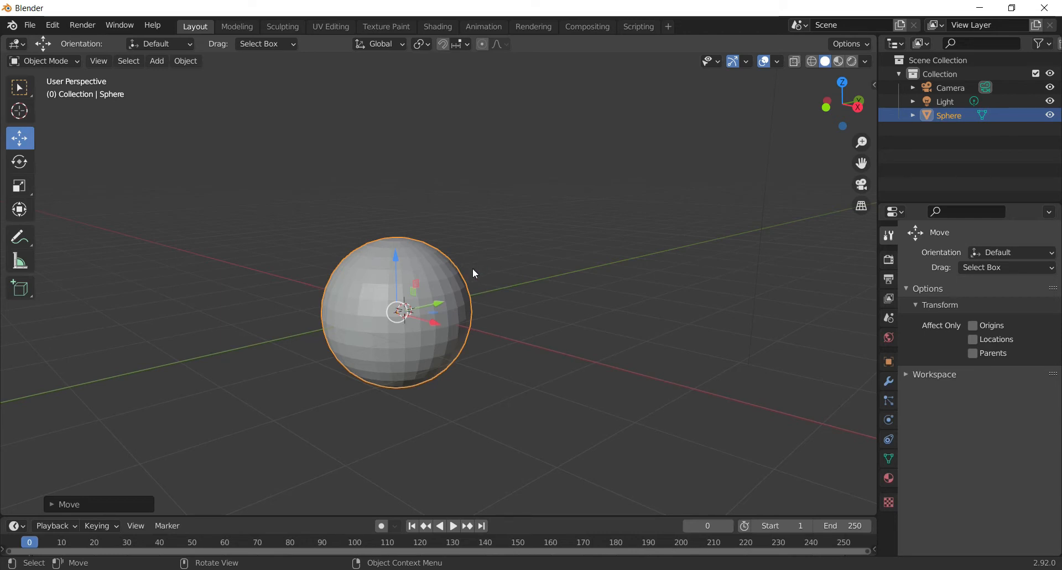
pyautogui.moveTo(841, 111); pyautogui.dragTo(803, 123)
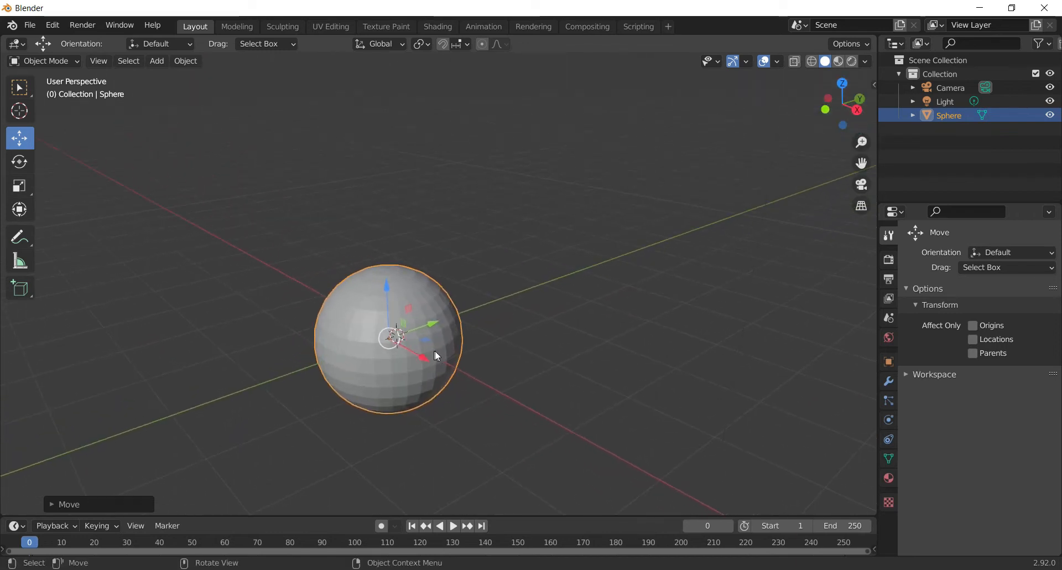
pyautogui.click(157, 62)
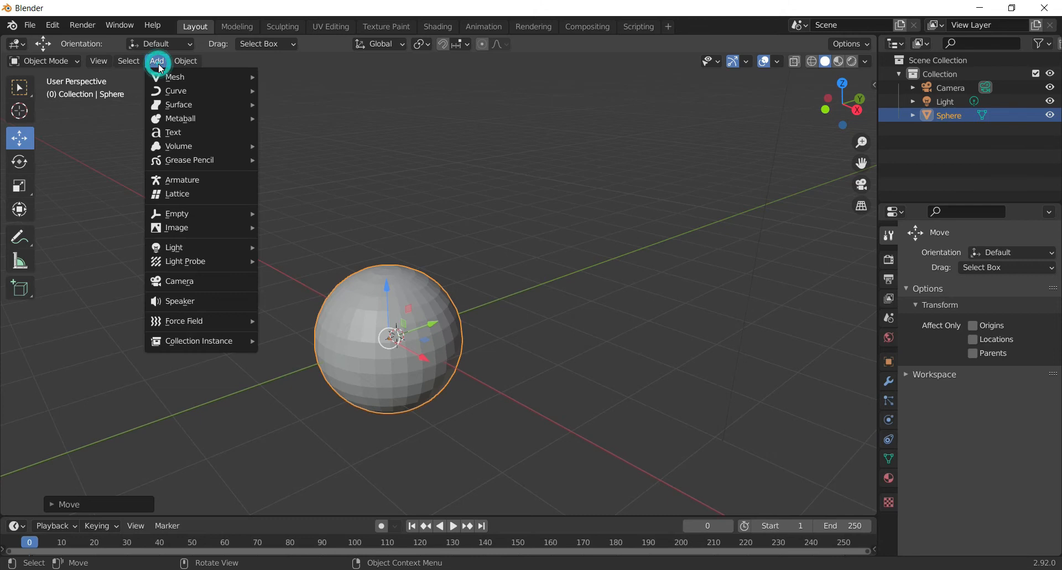
pyautogui.moveTo(177, 77)
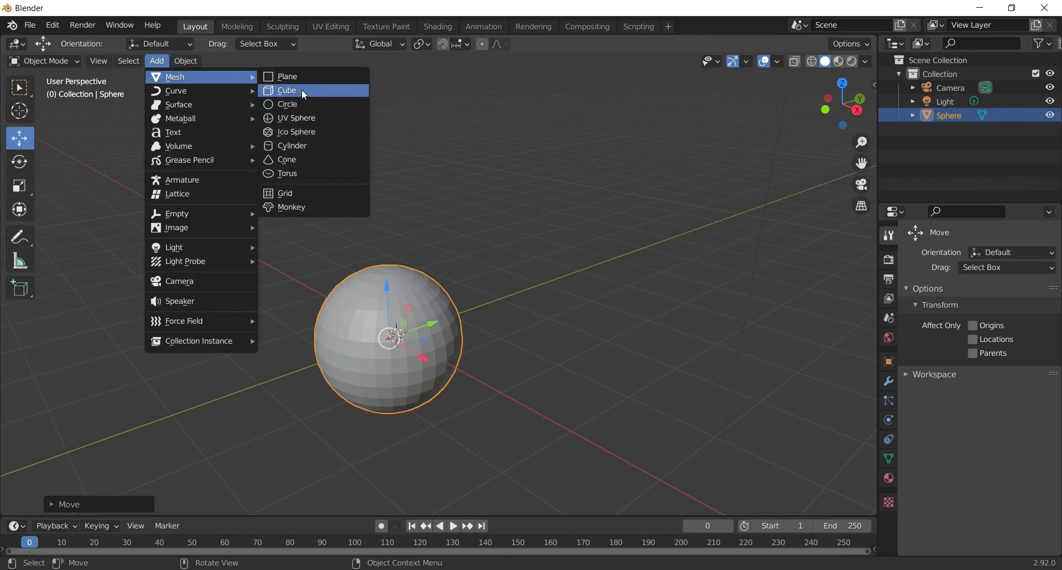
pyautogui.click(465, 174)
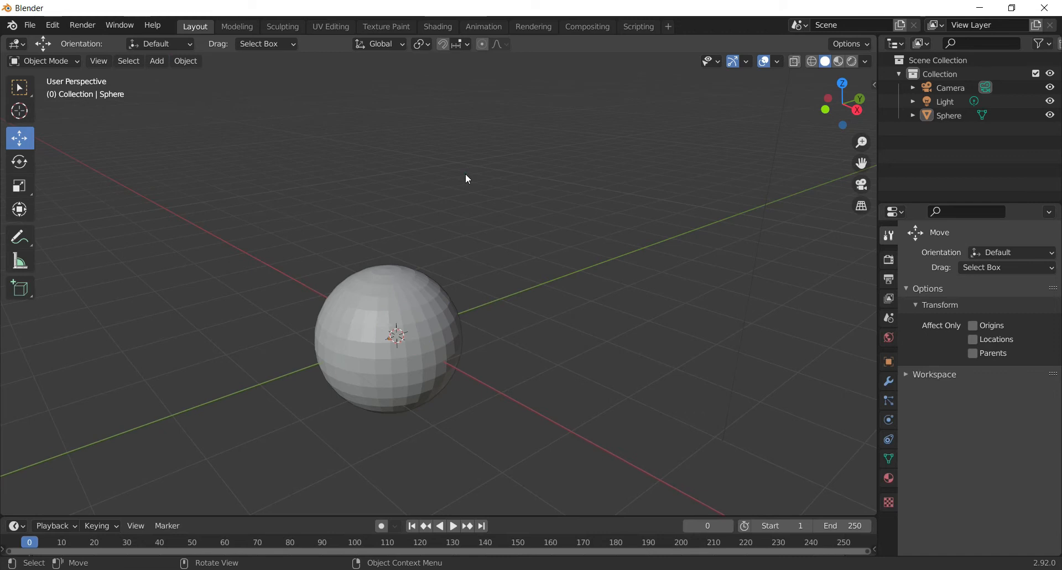
# - Duplicate the UV sphere and place the copy freehand beside the original
pyautogui.click(448, 313)
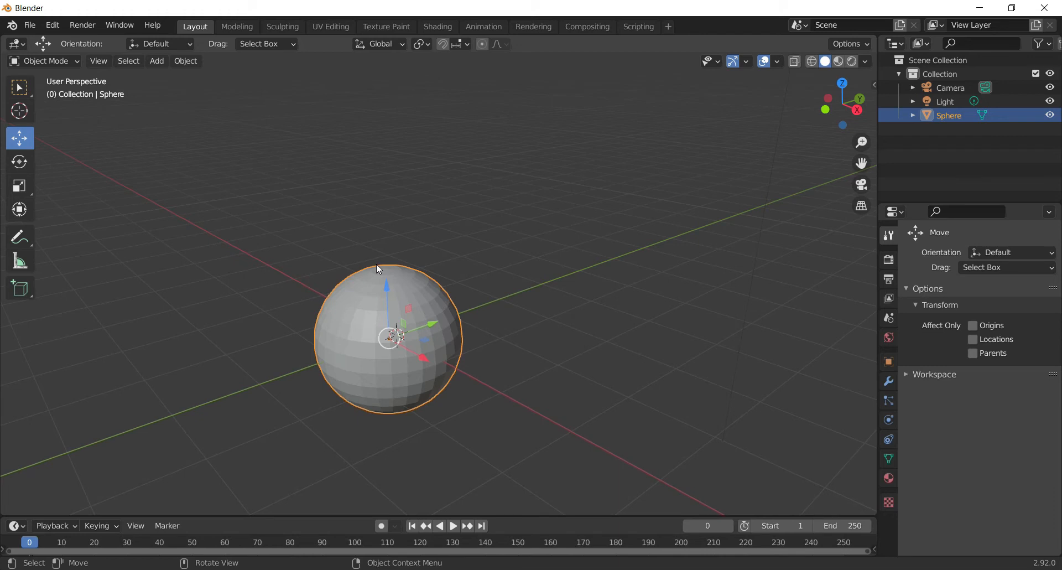
pyautogui.click(188, 65)
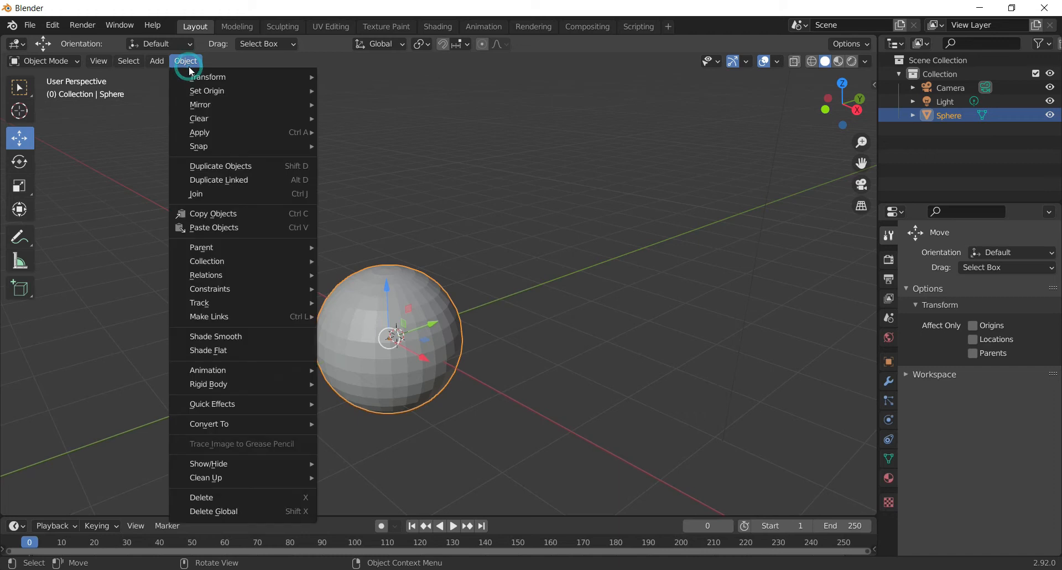
pyautogui.click(239, 173)
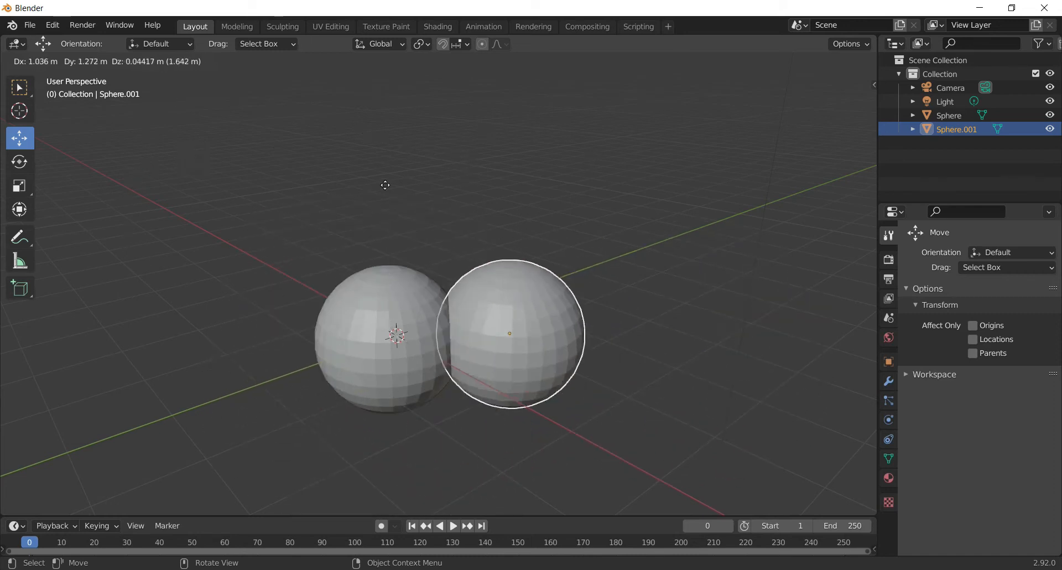
pyautogui.click(481, 153)
# - Delete the duplicated sphere, keeping only the original at the origin
pyautogui.moveTo(841, 114); pyautogui.dragTo(566, 228)
pyautogui.press('Delete')
pyautogui.moveTo(830, 117); pyautogui.dragTo(795, 128)
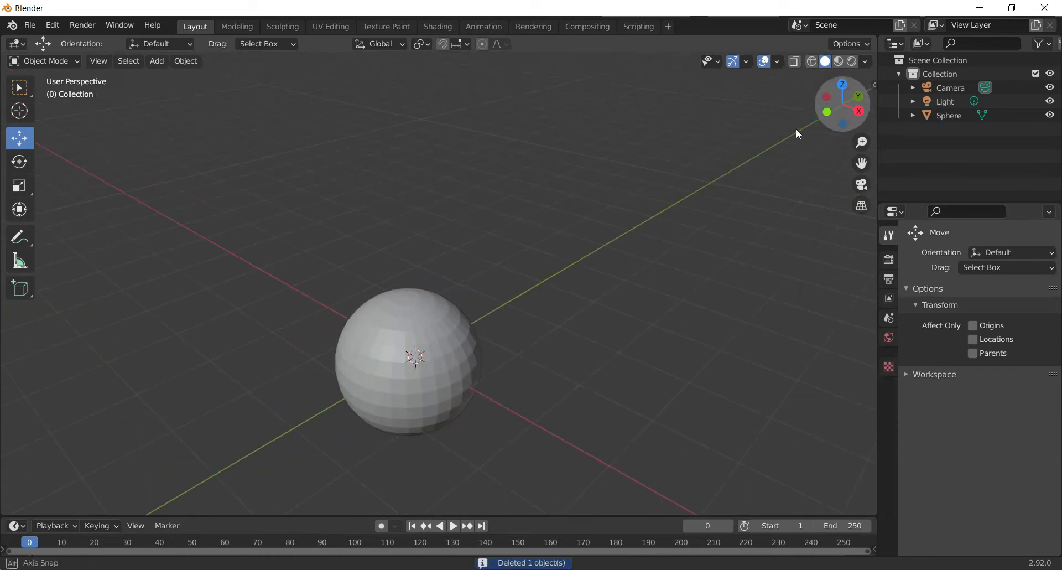
# - Duplicate the original sphere again and cancel the free move so the copy stays at the original's position
pyautogui.click(178, 60)
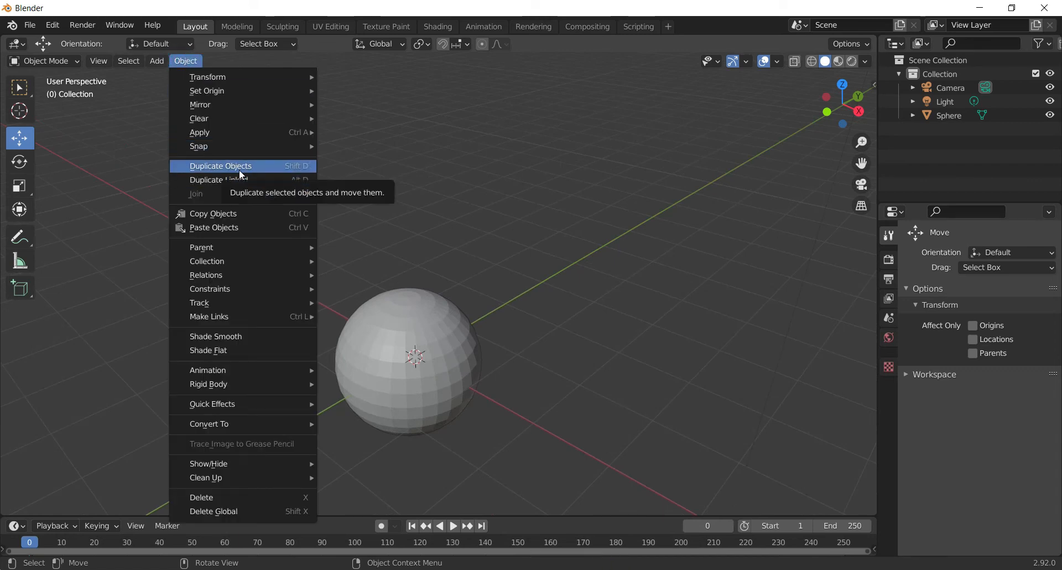
pyautogui.click(456, 332)
pyautogui.scroll(-3, 498, 296)
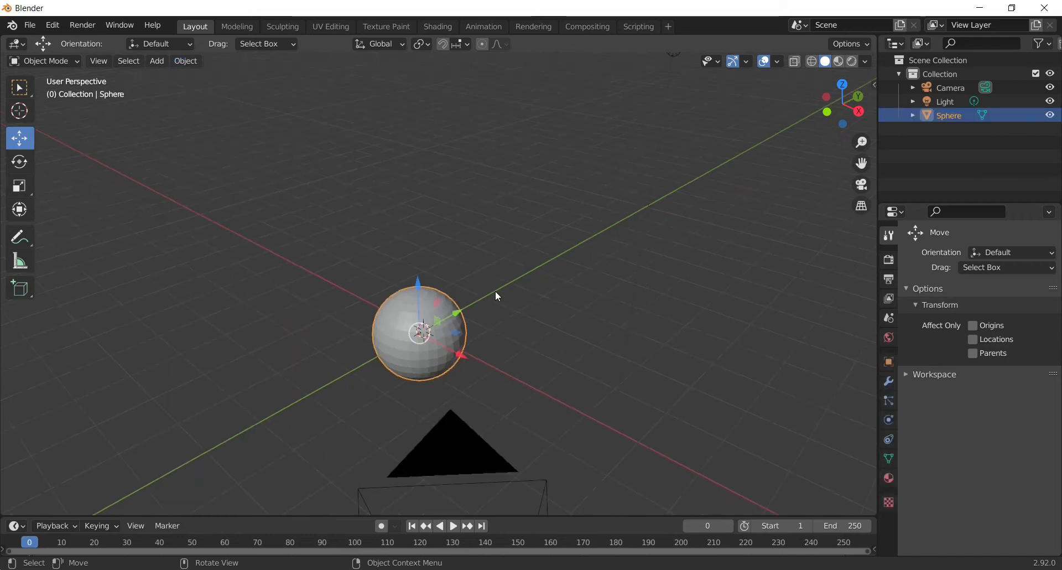
pyautogui.hotkey('shift', 'd')
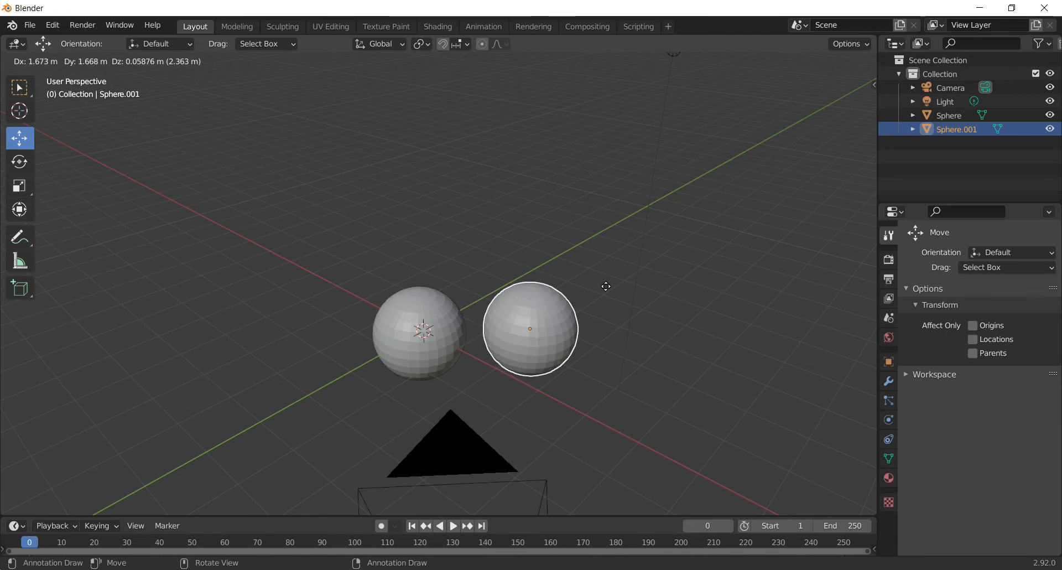
pyautogui.rightClick(606, 286)
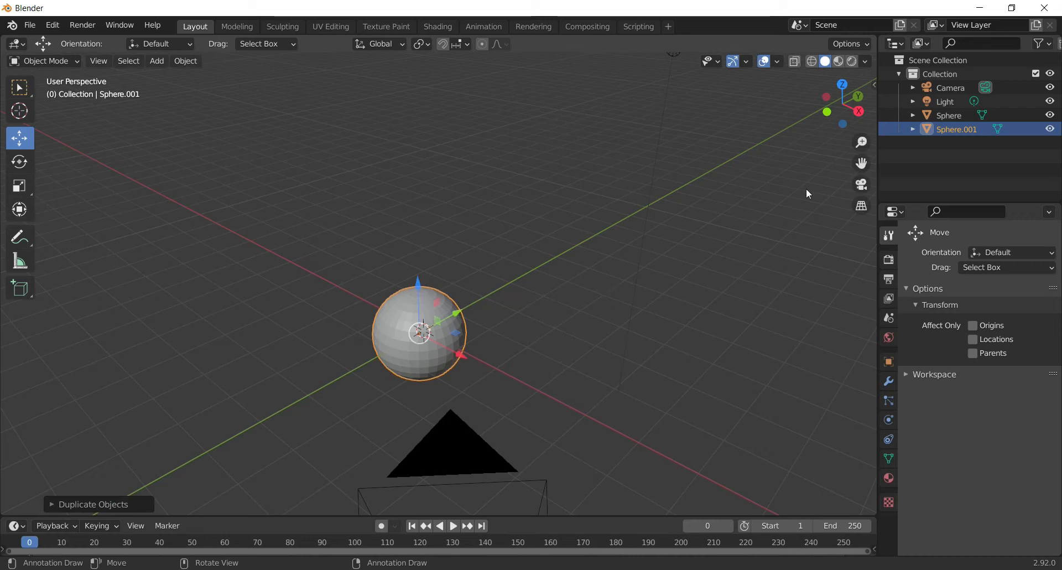
# - Move the duplicate sphere along the negative Y axis and up the Z axis so it sits diagonally above the original
pyautogui.moveTo(833, 135); pyautogui.dragTo(847, 120)
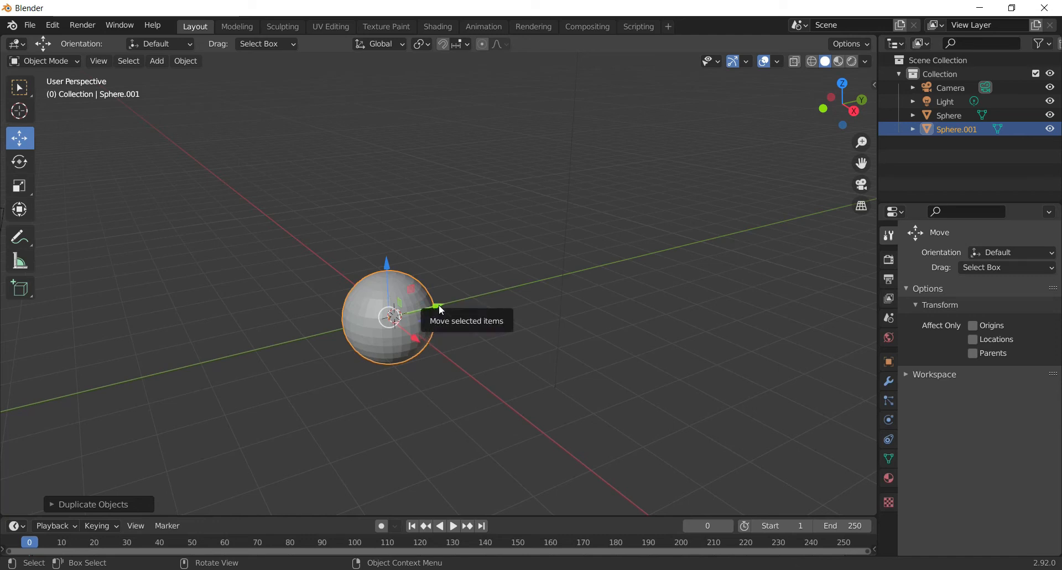
pyautogui.moveTo(439, 306); pyautogui.dragTo(401, 318)
pyautogui.moveTo(348, 274); pyautogui.dragTo(344, 241)
pyautogui.moveTo(396, 283); pyautogui.dragTo(386, 286)
pyautogui.moveTo(842, 105); pyautogui.dragTo(814, 113)
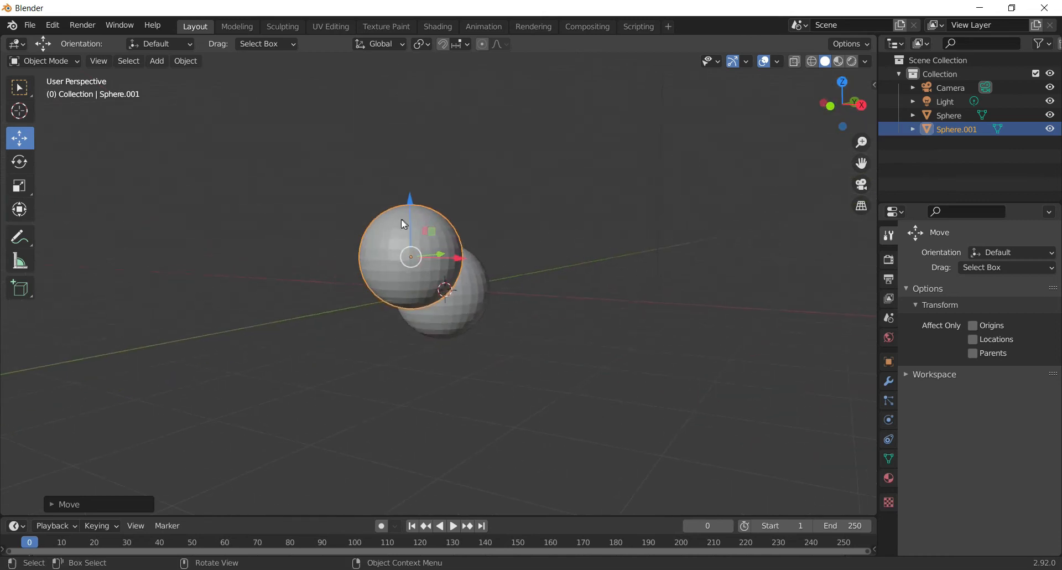
pyautogui.moveTo(408, 200); pyautogui.dragTo(408, 192)
# - Nudge the duplicate sphere slightly further along the negative Y axis and check its contact with the original from several angles
pyautogui.moveTo(828, 117); pyautogui.dragTo(573, 228)
pyautogui.moveTo(861, 163); pyautogui.dragTo(1044, 184)
pyautogui.moveTo(833, 124); pyautogui.dragTo(816, 92)
pyautogui.moveTo(476, 276); pyautogui.dragTo(462, 278)
pyautogui.moveTo(846, 110); pyautogui.dragTo(845, 93)
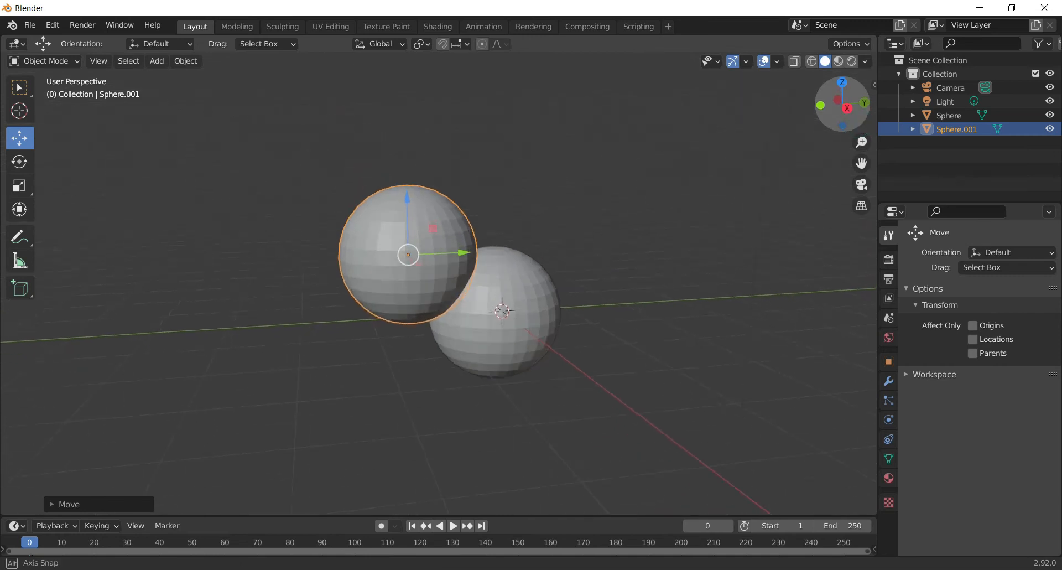
pyautogui.moveTo(842, 131); pyautogui.dragTo(716, 201)
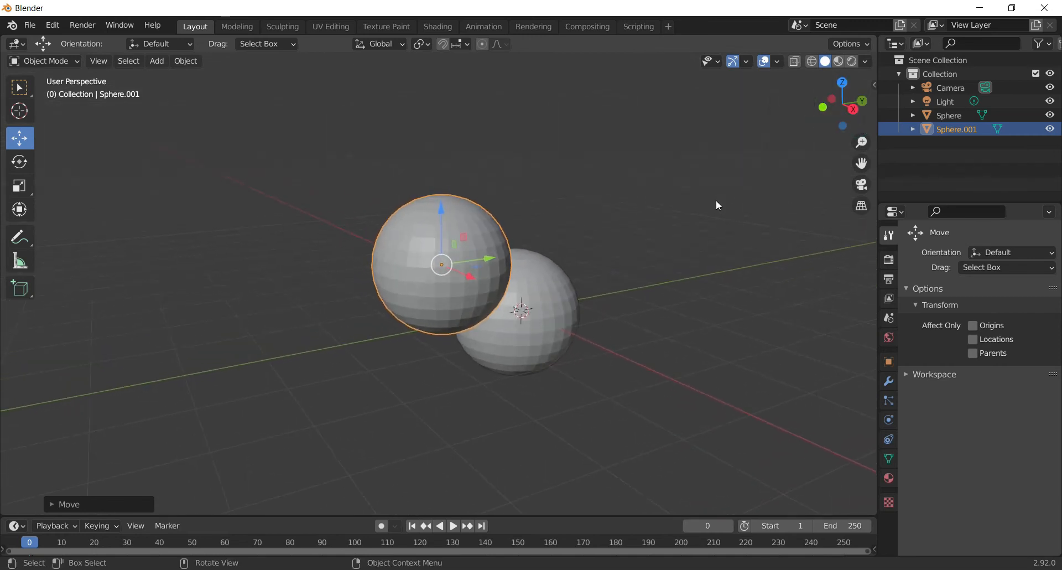
# - Scale the duplicate sphere down uniformly so it forms a head smaller than the original sphere
pyautogui.scroll(3, 664, 223)
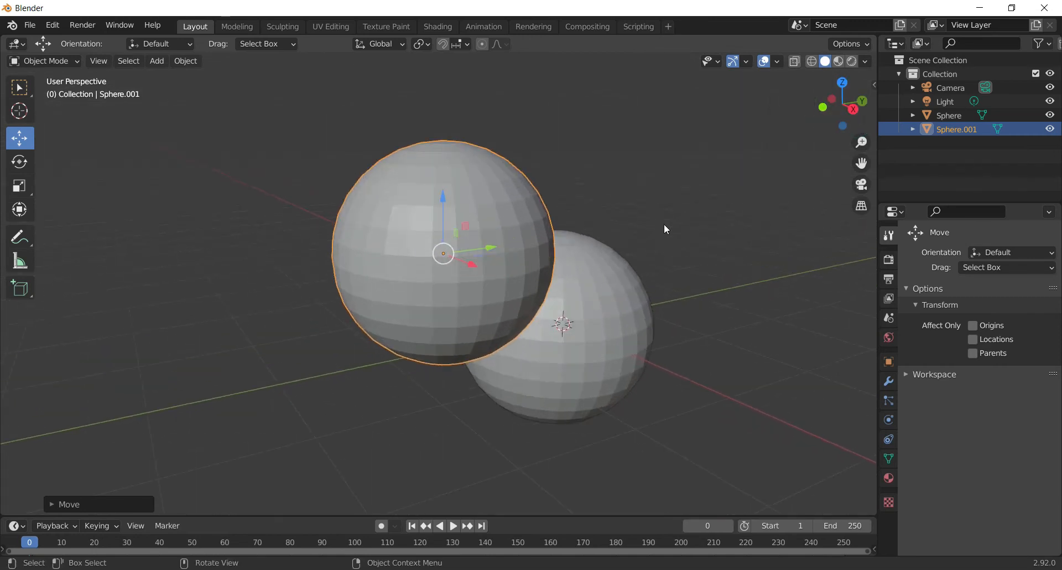
pyautogui.click(20, 192)
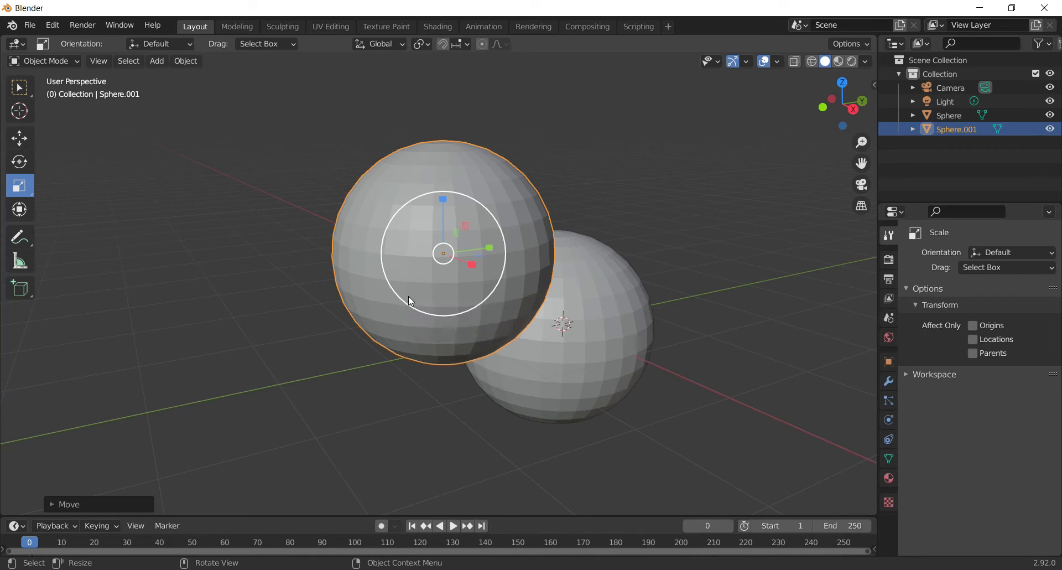
pyautogui.moveTo(409, 294); pyautogui.dragTo(424, 280)
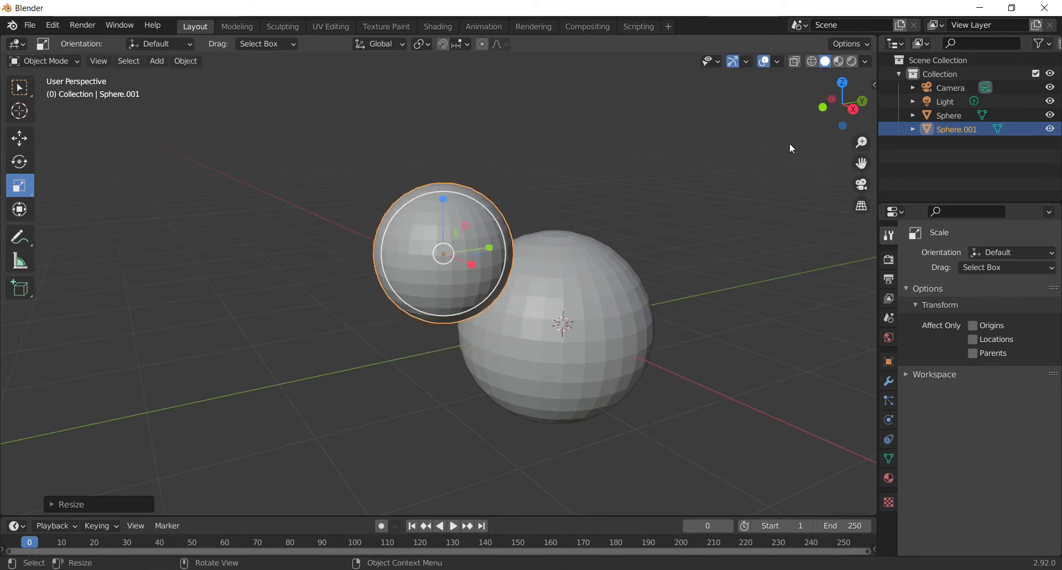
# - Try scaling the smaller sphere along individual axes, and undo both axis changes
pyautogui.moveTo(838, 107); pyautogui.dragTo(752, 117)
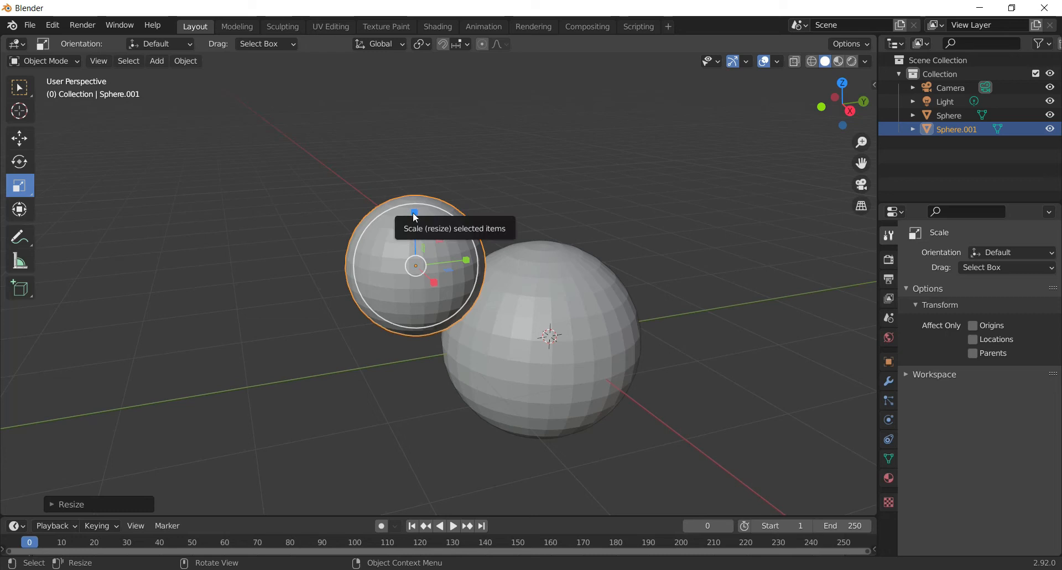
pyautogui.moveTo(414, 212); pyautogui.dragTo(417, 232)
pyautogui.moveTo(457, 264); pyautogui.dragTo(449, 301)
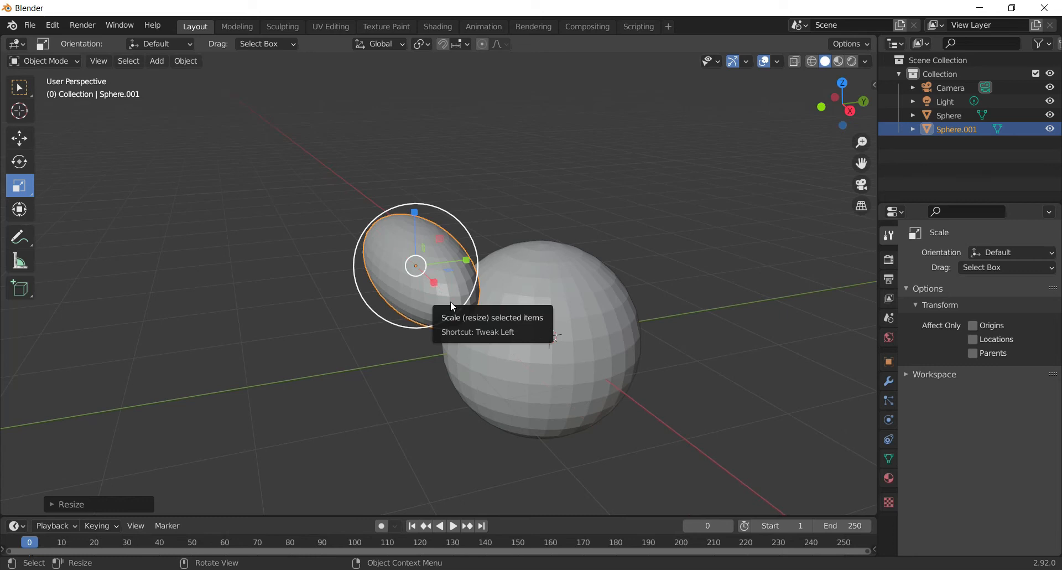
pyautogui.hotkey('ctrl', 'z')
pyautogui.hotkey('ctrl', 'z')
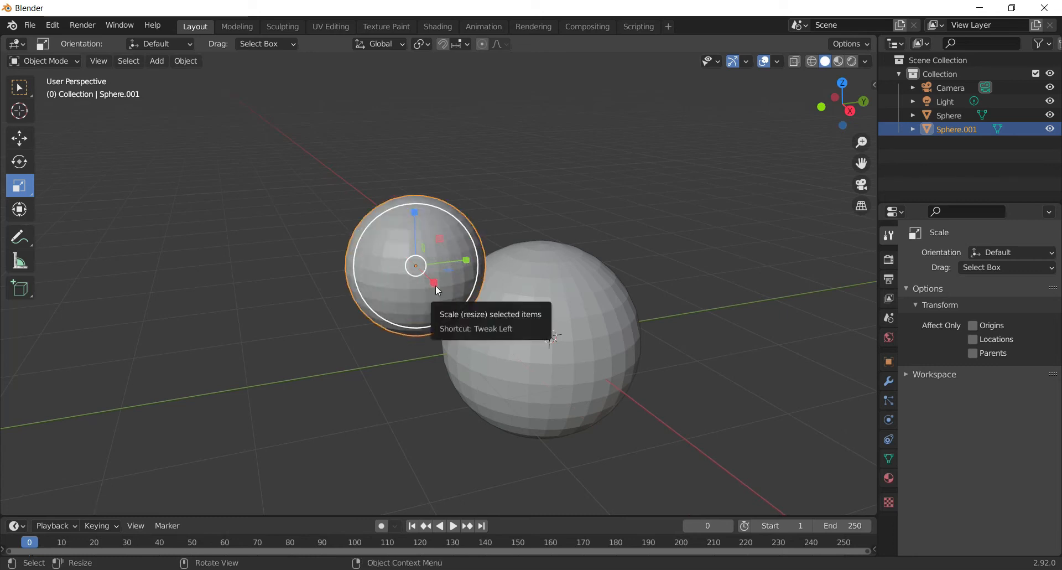
# - Move the smaller sphere slightly up the Z axis and along positive Y so it meets the body sphere
pyautogui.moveTo(828, 119); pyautogui.dragTo(799, 124)
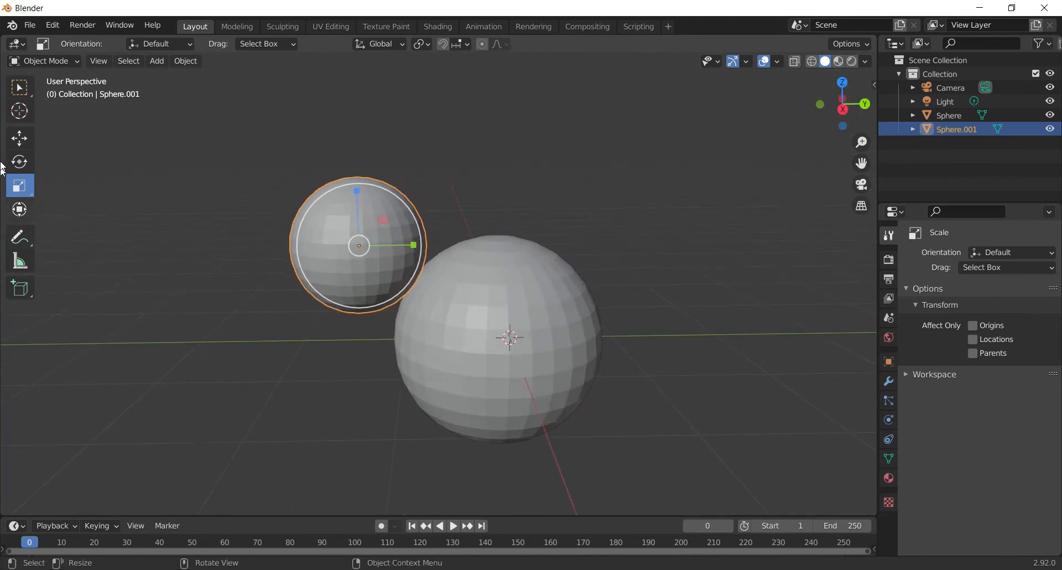
pyautogui.click(19, 138)
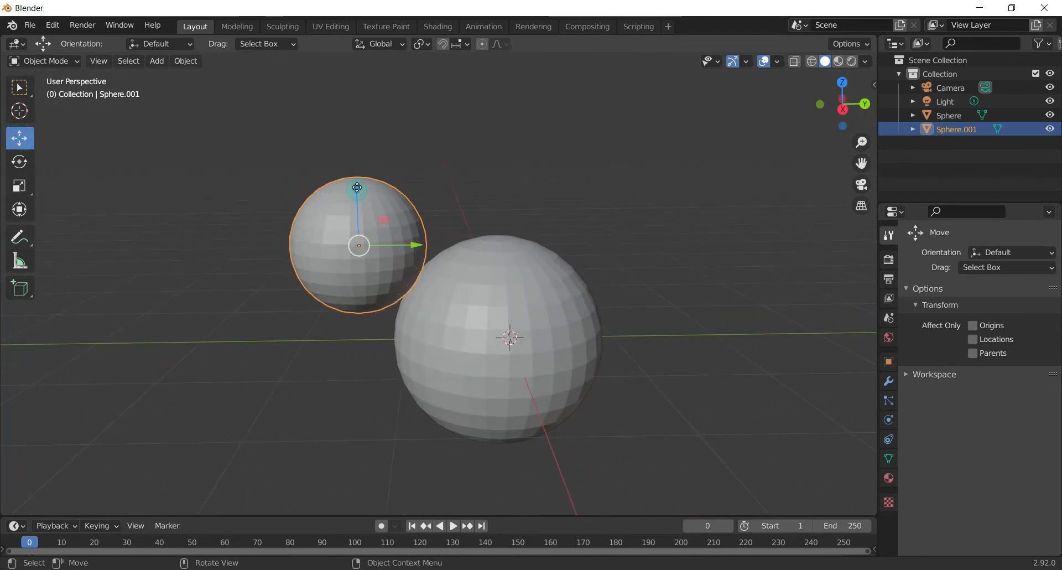
pyautogui.moveTo(357, 188); pyautogui.dragTo(357, 181)
pyautogui.moveTo(416, 241); pyautogui.dragTo(434, 239)
pyautogui.moveTo(827, 126); pyautogui.dragTo(683, 238)
pyautogui.click(674, 266)
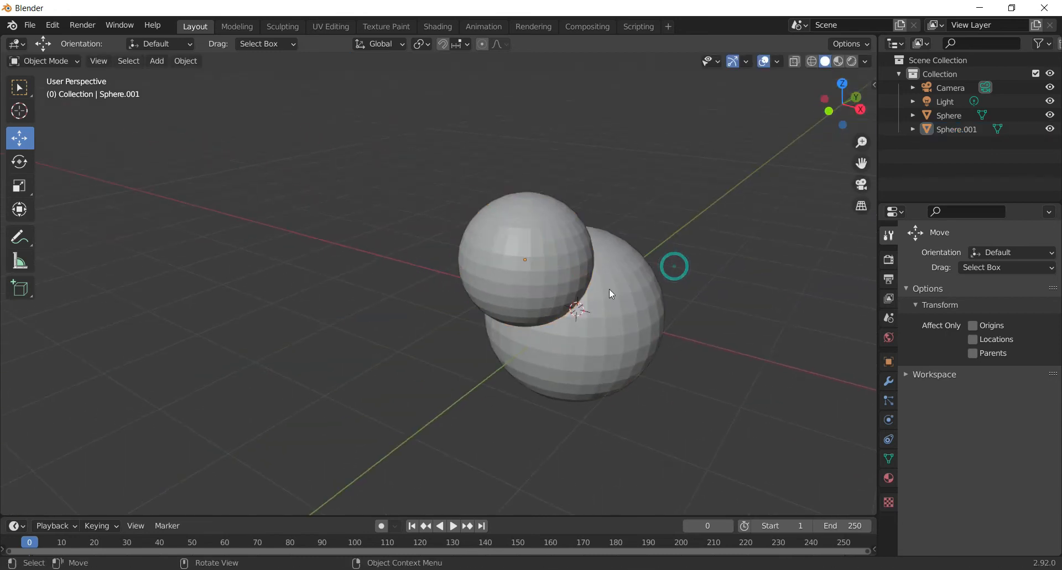
# - Duplicate the head sphere in place and move the copy along negative Y in front of the head
pyautogui.click(559, 284)
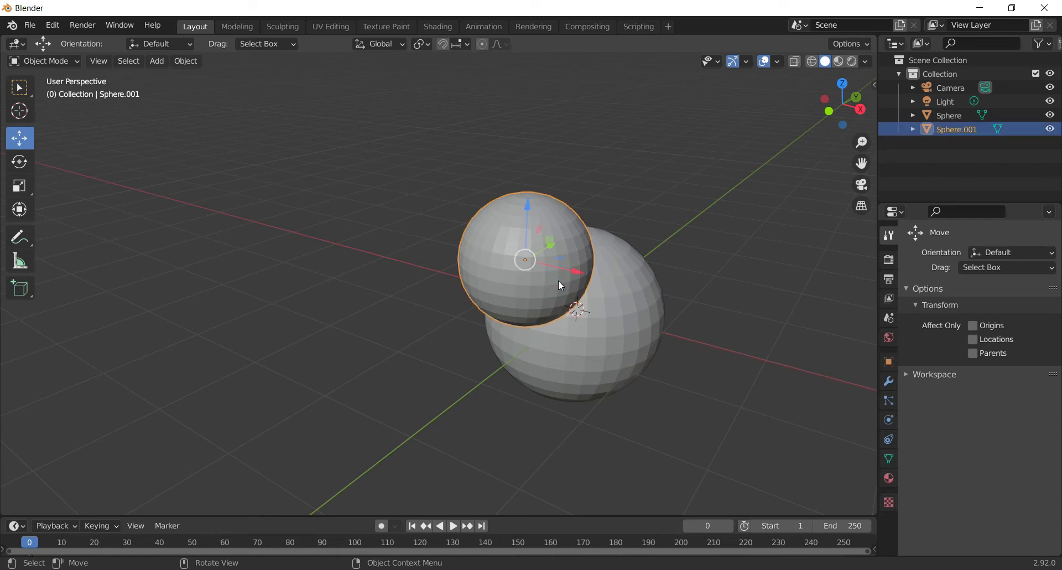
pyautogui.hotkey('shift', 'd')
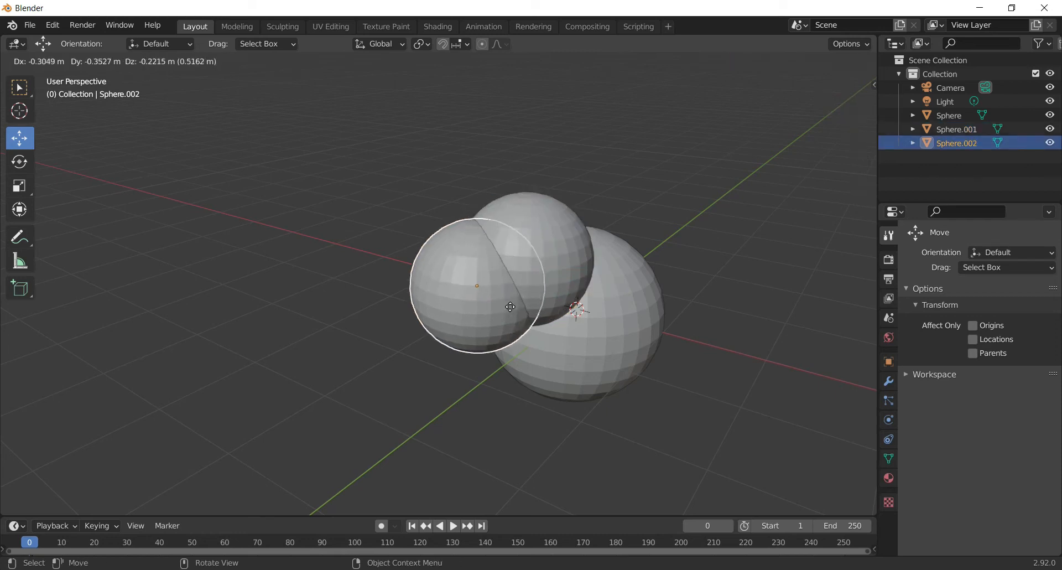
pyautogui.rightClick(510, 306)
pyautogui.moveTo(550, 252); pyautogui.dragTo(509, 278)
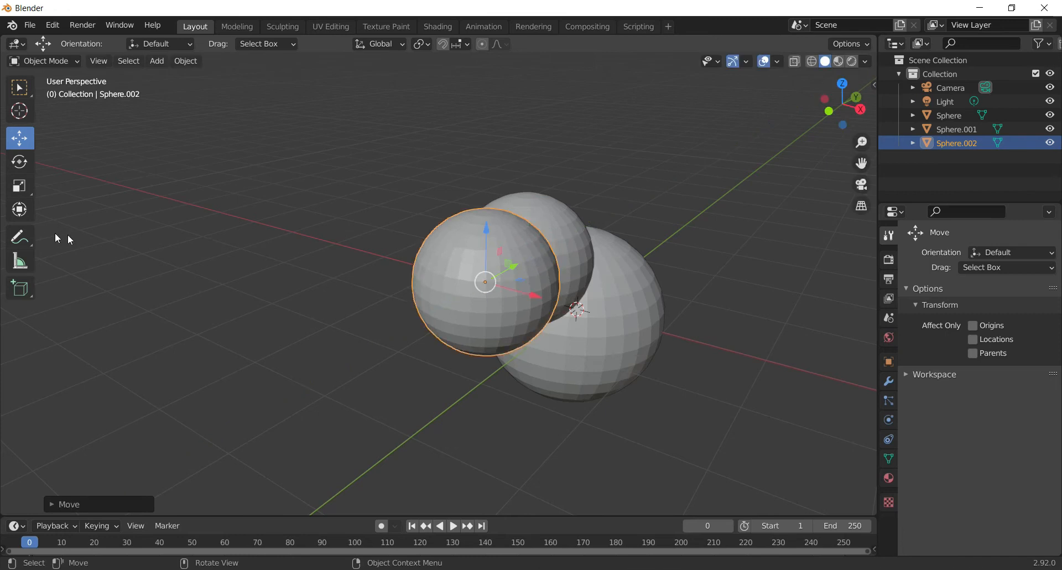
# - Scale the new copy uniformly to about 0.18 of its size to form a small eye sphere
pyautogui.click(19, 188)
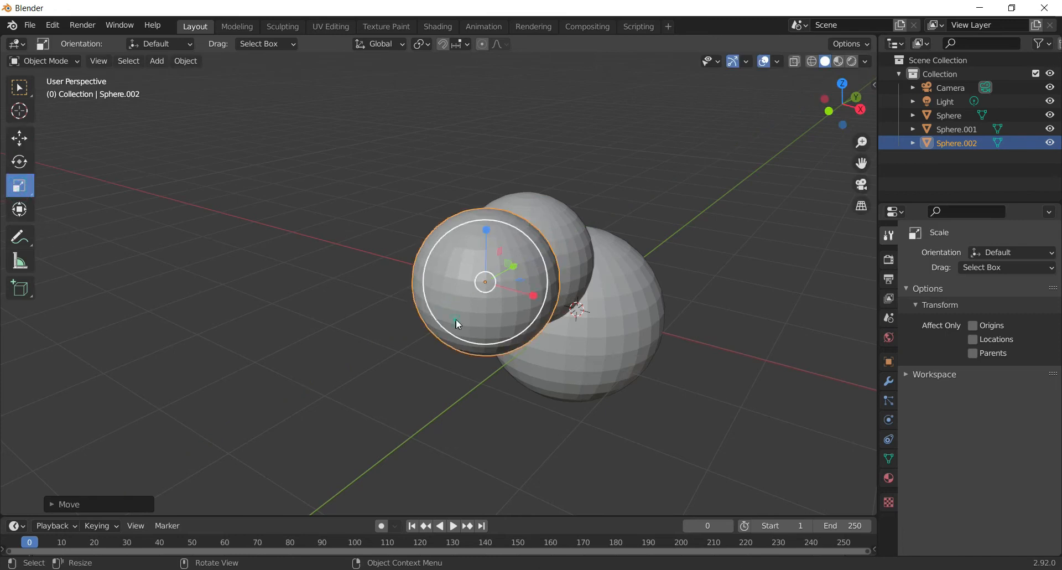
pyautogui.press('s')
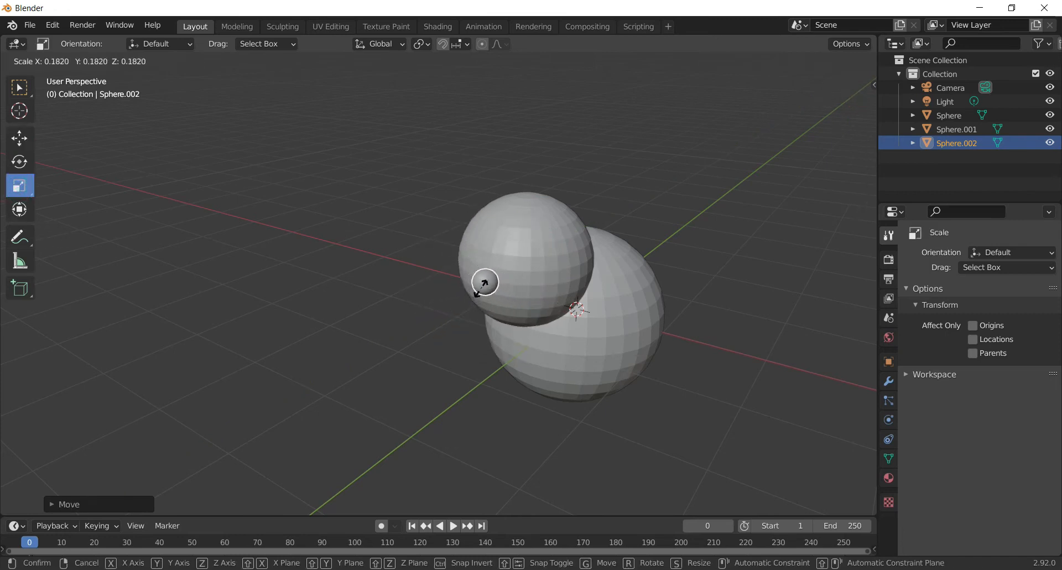
pyautogui.click(486, 282)
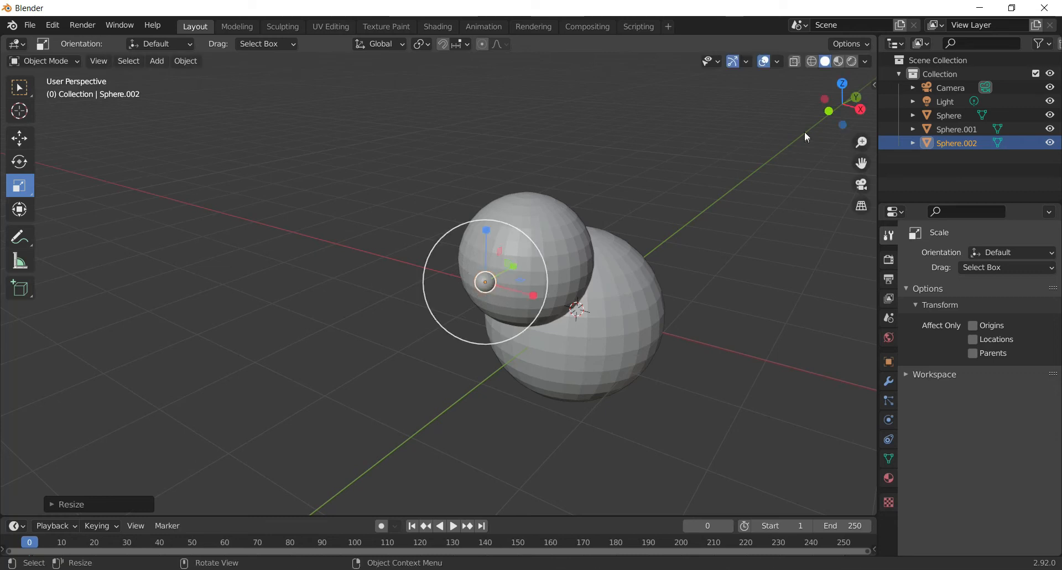
# - Move the small eye sphere sideways against the front of the head
pyautogui.moveTo(829, 135); pyautogui.dragTo(791, 157)
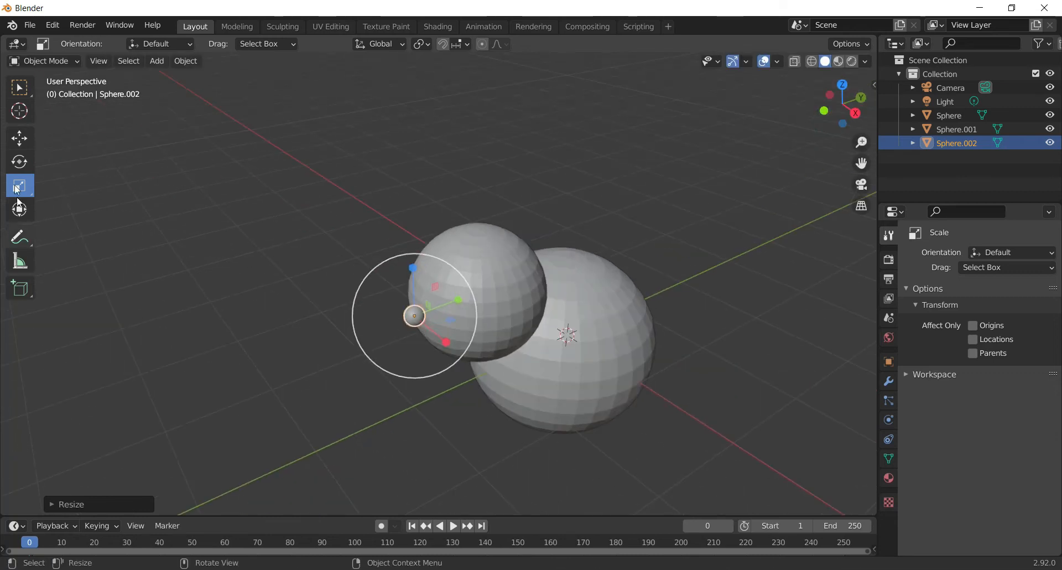
pyautogui.click(20, 139)
pyautogui.press('g')
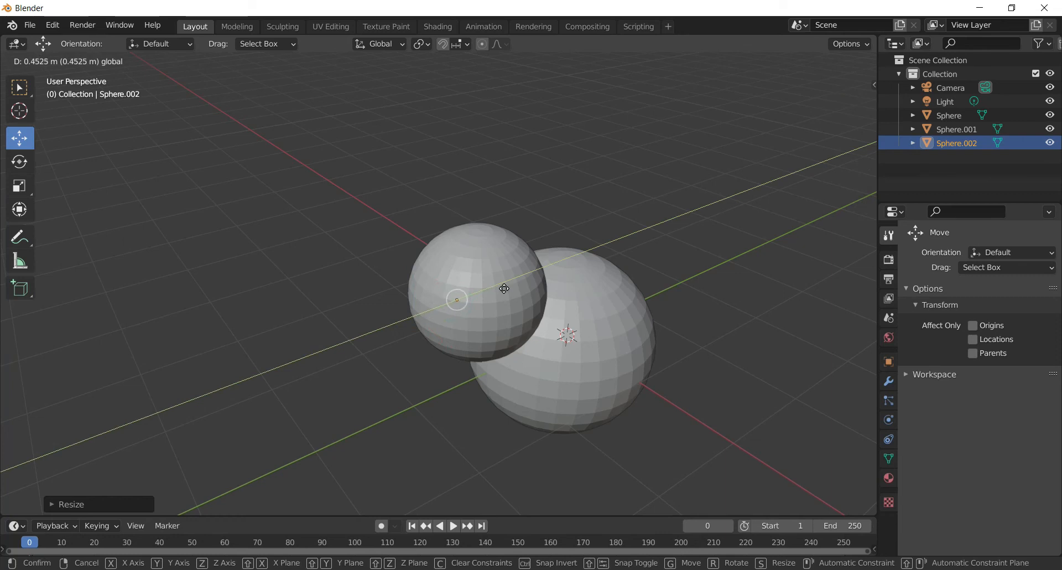
pyautogui.click(450, 343)
pyautogui.press('g')
pyautogui.click(476, 368)
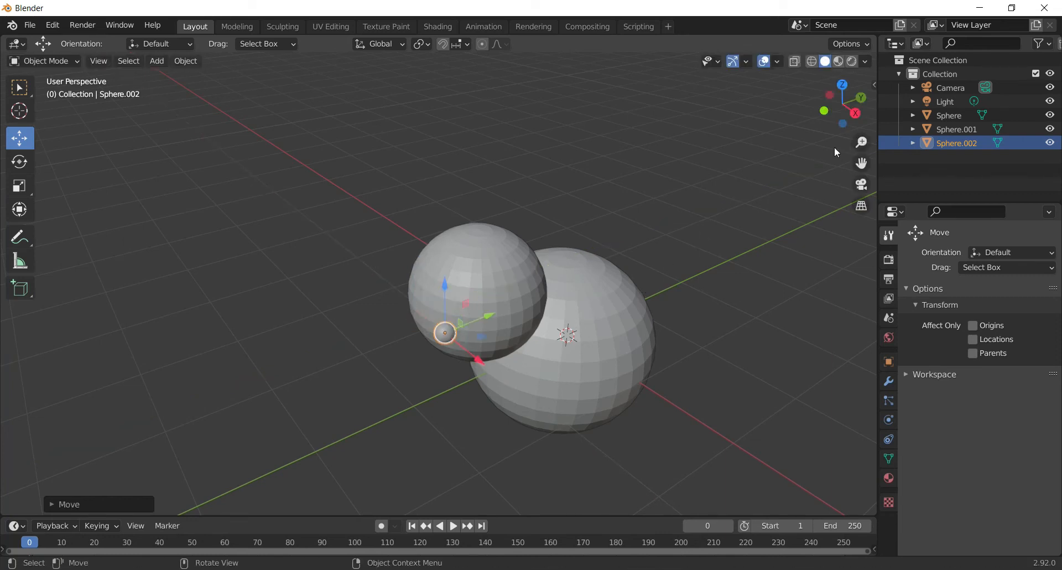
# - Fine-tune the eye sphere along the X and Y axes so it sits partly embedded in the head's surface
pyautogui.moveTo(842, 105); pyautogui.dragTo(747, 183)
pyautogui.moveTo(605, 177)
pyautogui.mouseDown()
pyautogui.moveTo(607, 153)
pyautogui.moveTo(613, 183)
pyautogui.mouseUp()
pyautogui.moveTo(842, 105); pyautogui.dragTo(463, 393)
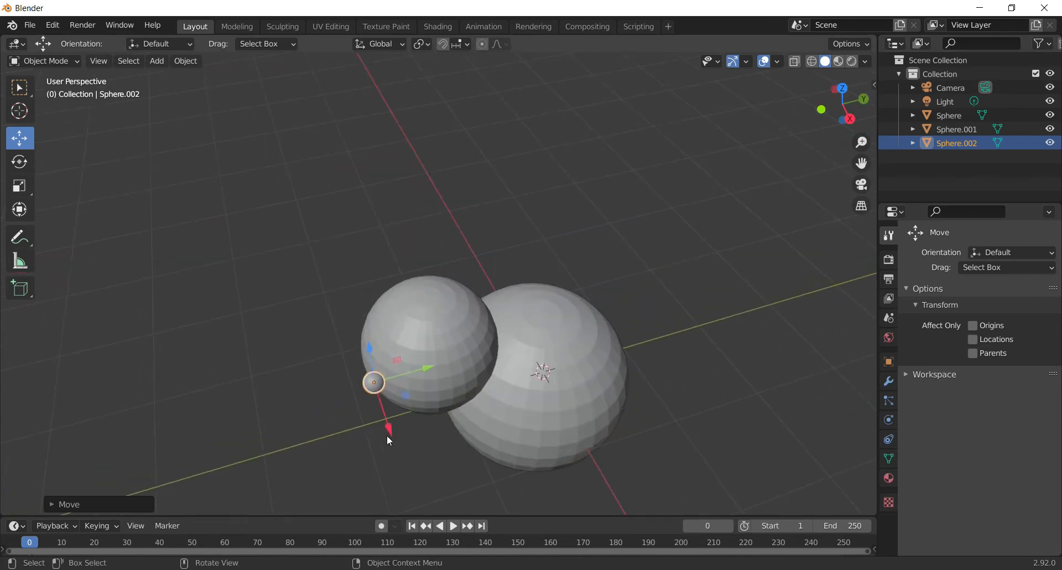
pyautogui.moveTo(389, 430); pyautogui.dragTo(392, 414)
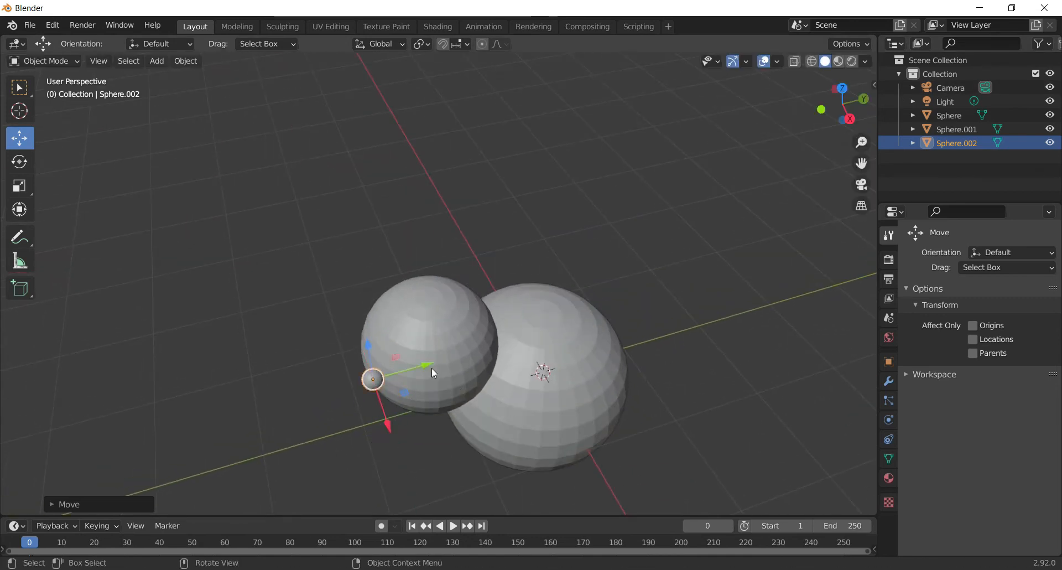
pyautogui.moveTo(426, 367); pyautogui.dragTo(439, 366)
# - Duplicate the eye sphere and move the copy along the X axis to the opposite side of the head
pyautogui.moveTo(833, 116); pyautogui.dragTo(794, 165)
pyautogui.hotkey('shift', 'd')
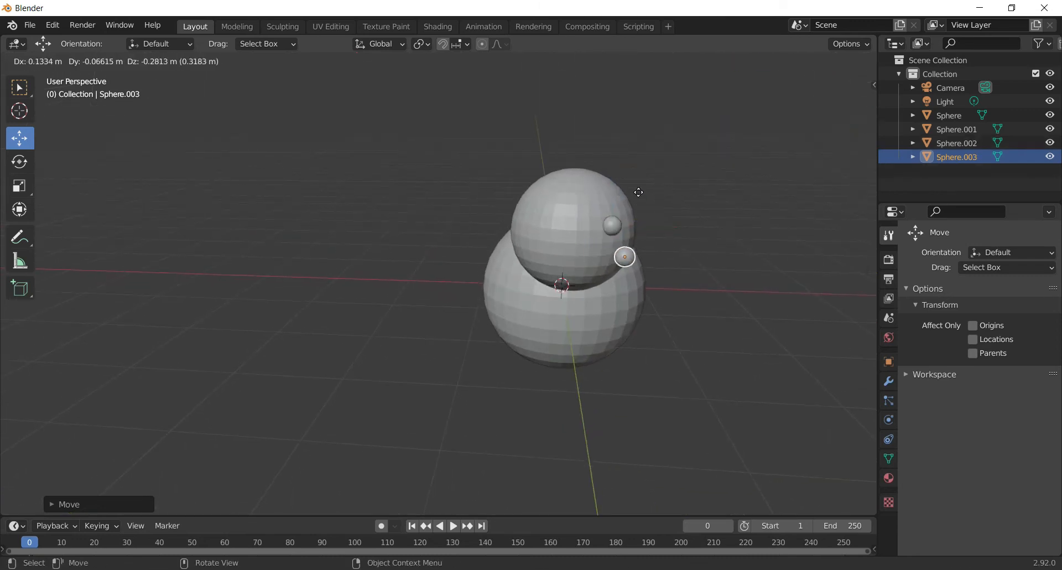
pyautogui.click(666, 225)
pyautogui.moveTo(676, 229); pyautogui.dragTo(601, 234)
# - Add a cone mesh and move it along negative Y out in front of the body sphere
pyautogui.moveTo(825, 112); pyautogui.dragTo(776, 122)
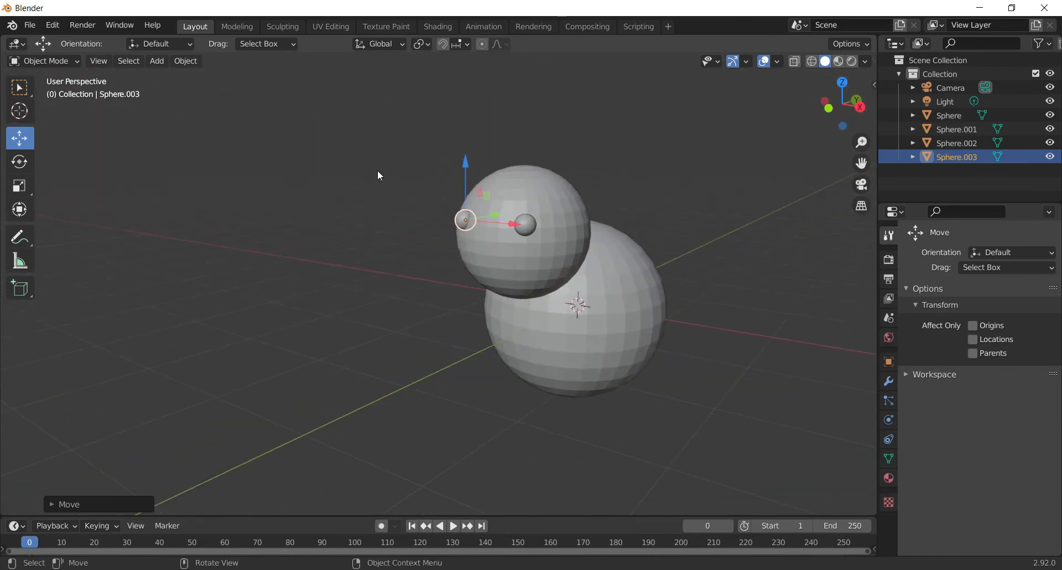
pyautogui.click(155, 62)
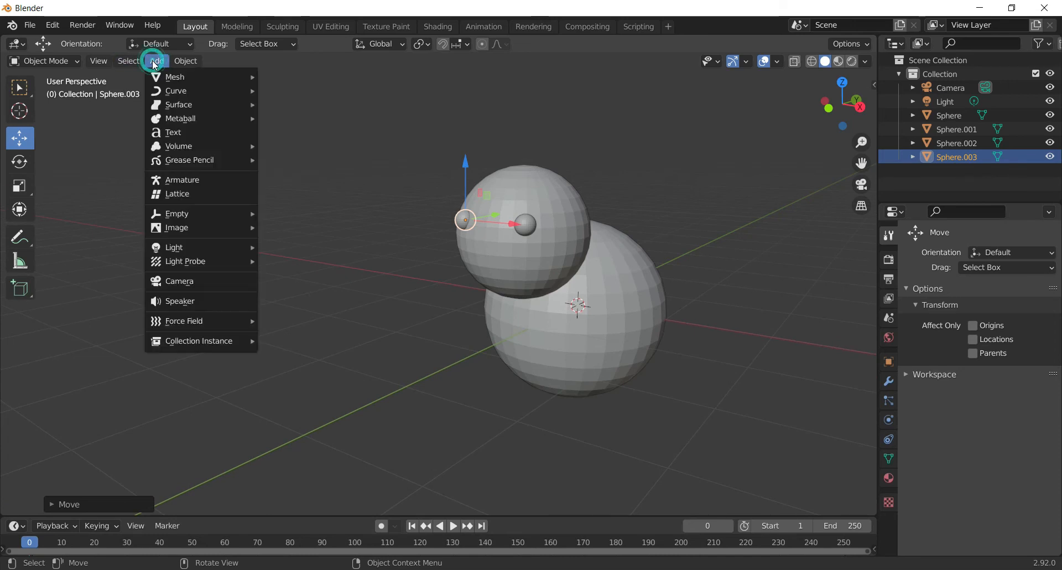
pyautogui.moveTo(161, 78)
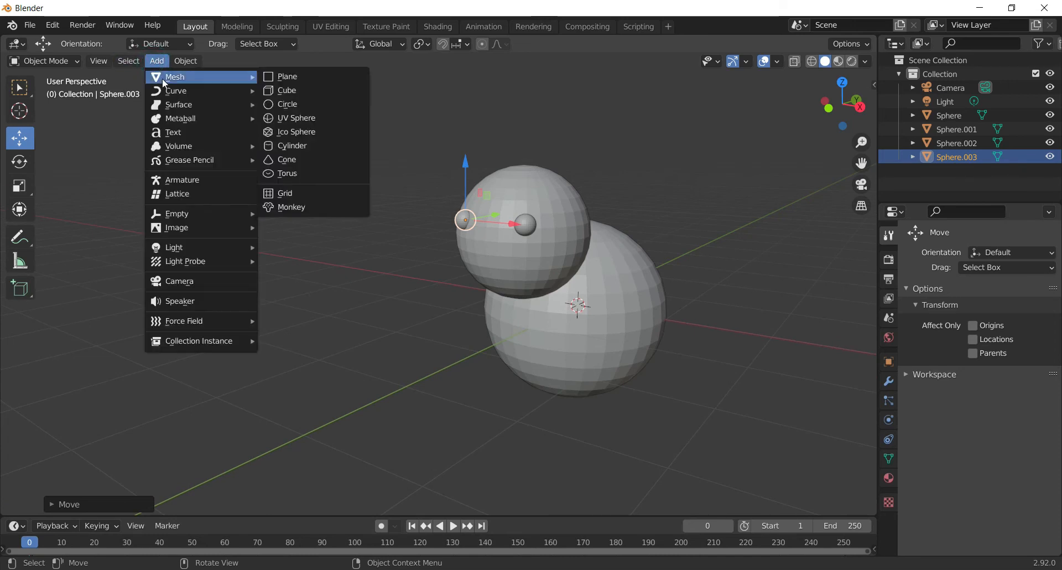
pyautogui.click(297, 159)
pyautogui.moveTo(554, 384); pyautogui.dragTo(529, 384, button='middle')
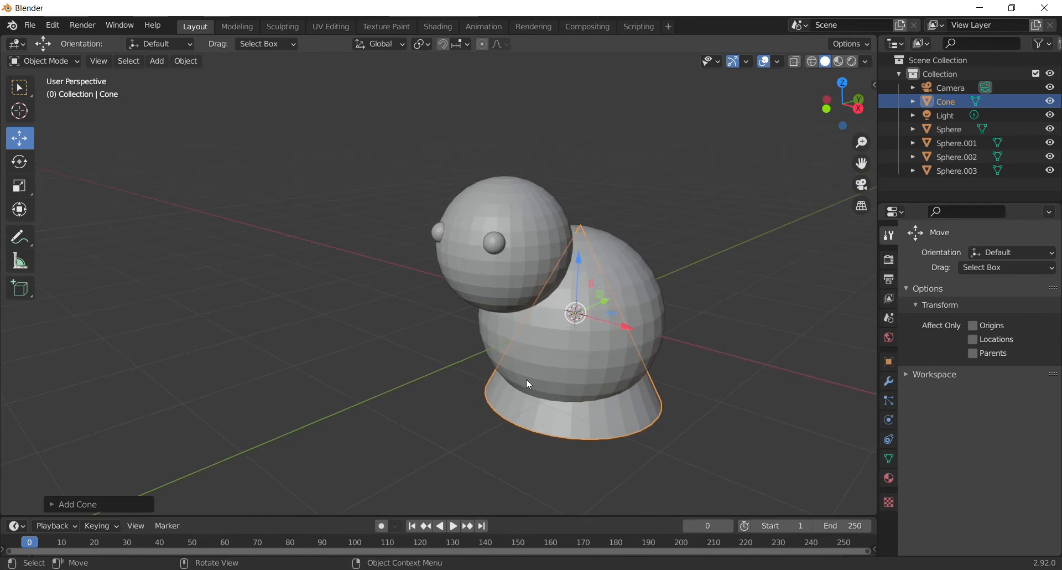
pyautogui.moveTo(607, 302); pyautogui.dragTo(473, 363)
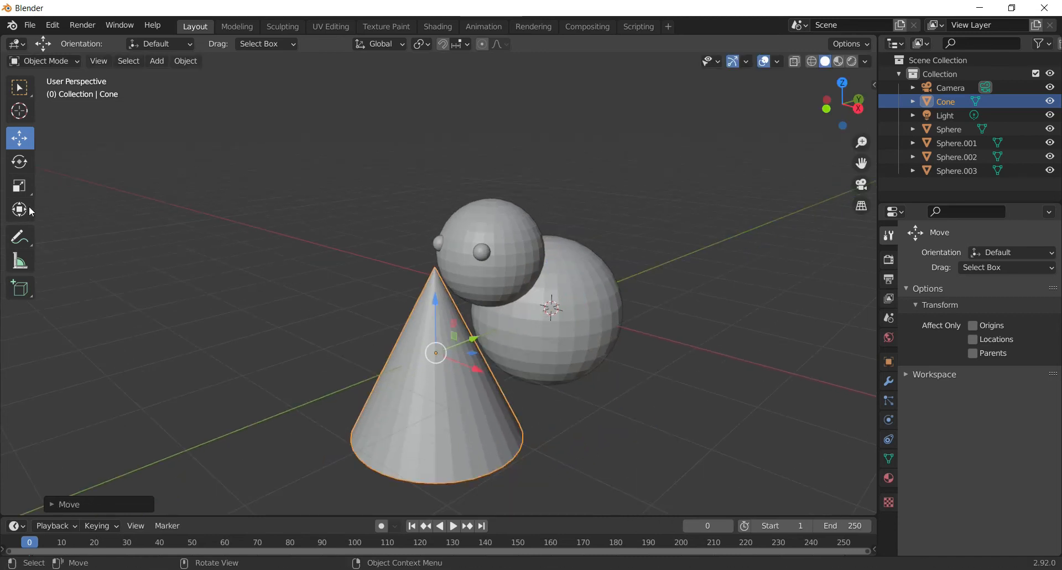
# - Scale the cone down to beak size and rotate it about the X axis so its tip points away from the body
pyautogui.click(20, 185)
pyautogui.moveTo(408, 321); pyautogui.dragTo(429, 359)
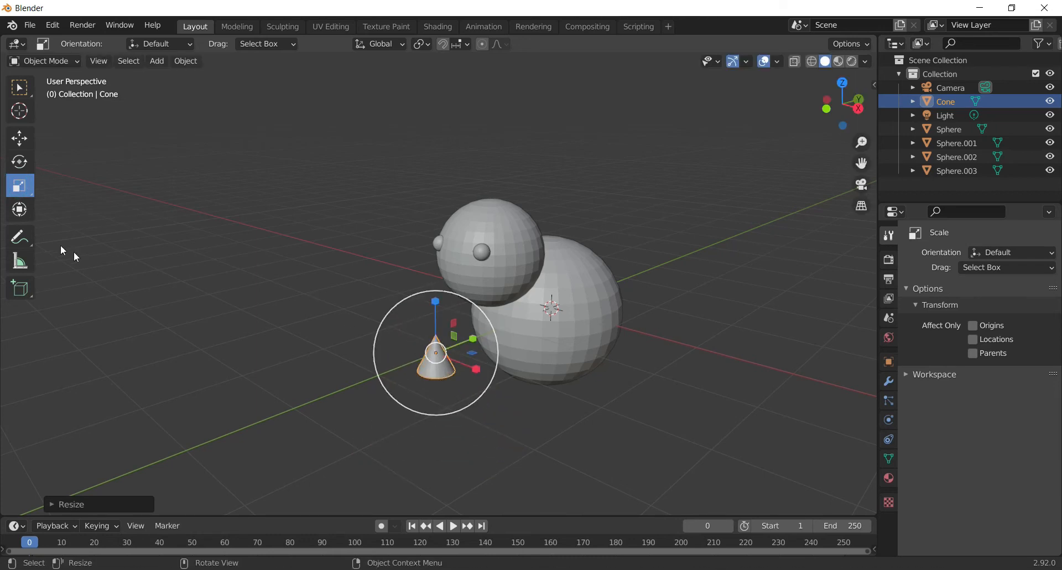
pyautogui.click(18, 164)
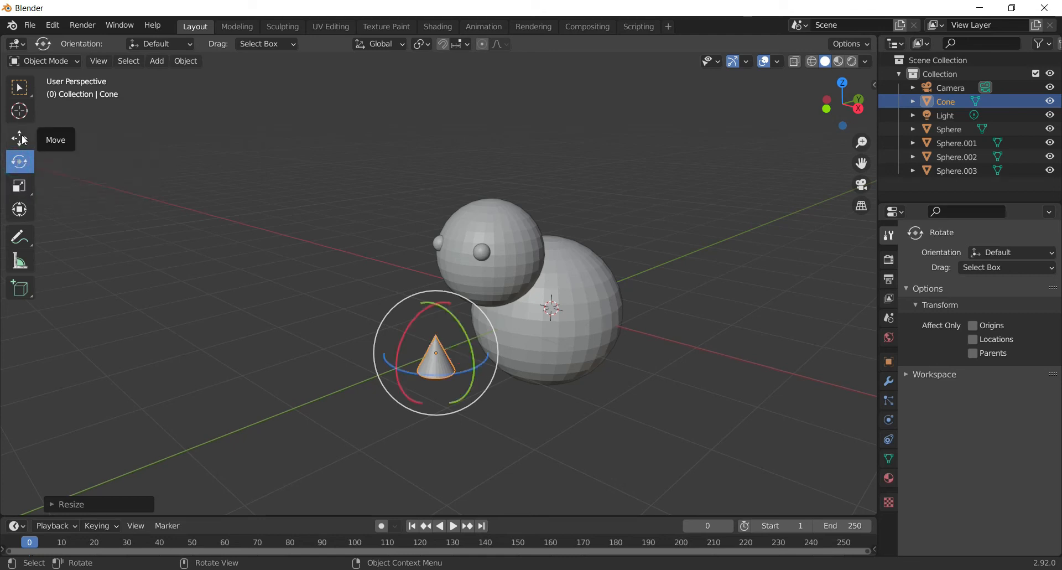
pyautogui.moveTo(412, 322); pyautogui.dragTo(401, 380)
pyautogui.moveTo(835, 125); pyautogui.dragTo(824, 132)
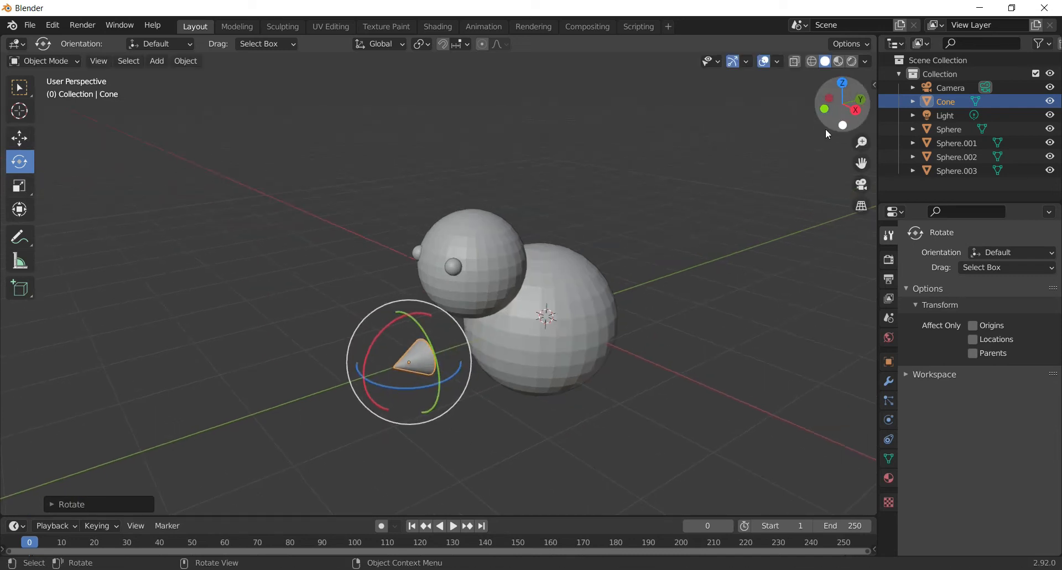
# - Move the cone up the Z axis and along Y so it sits as a beak on the front of the head
pyautogui.click(17, 142)
pyautogui.moveTo(409, 319); pyautogui.dragTo(409, 250)
pyautogui.moveTo(450, 281); pyautogui.dragTo(471, 281)
pyautogui.moveTo(841, 105); pyautogui.dragTo(827, 114)
pyautogui.scroll(3, 553, 230)
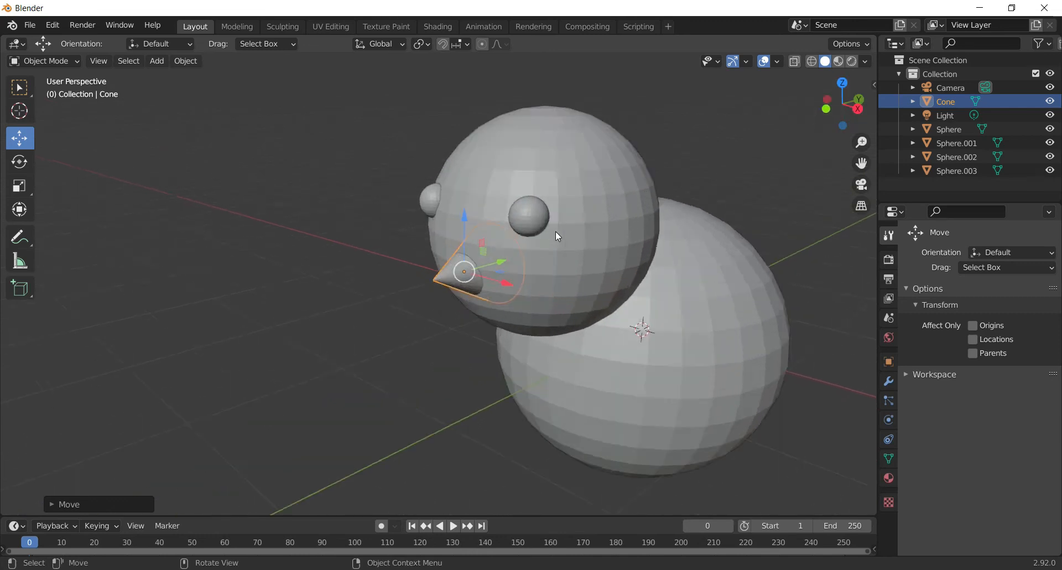
pyautogui.scroll(2, 558, 236)
pyautogui.moveTo(472, 217); pyautogui.dragTo(476, 176)
# - Scale the beak cone down uniformly and adjust its scale along the Y axis
pyautogui.click(22, 187)
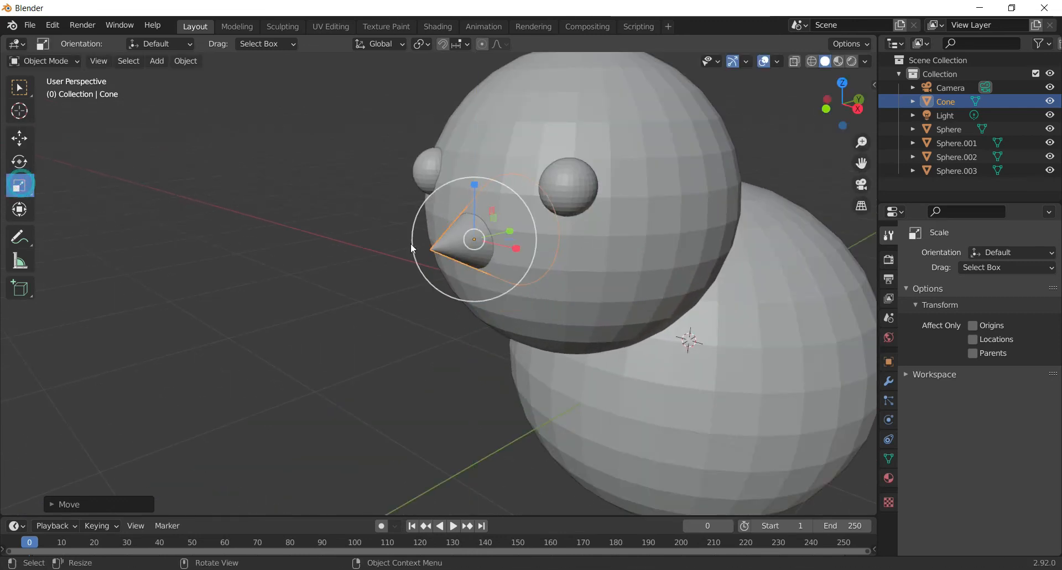
pyautogui.moveTo(438, 204); pyautogui.dragTo(457, 277)
pyautogui.moveTo(511, 231)
pyautogui.mouseDown()
pyautogui.moveTo(559, 214)
pyautogui.moveTo(494, 241)
pyautogui.mouseUp()
# - Adjust the beak cone's position below the eyes so it protrudes from the head, and deselect it
pyautogui.click(25, 142)
pyautogui.moveTo(832, 108); pyautogui.dragTo(787, 148)
pyautogui.moveTo(689, 164); pyautogui.dragTo(686, 203)
pyautogui.moveTo(846, 122); pyautogui.dragTo(559, 296)
pyautogui.click(635, 259)
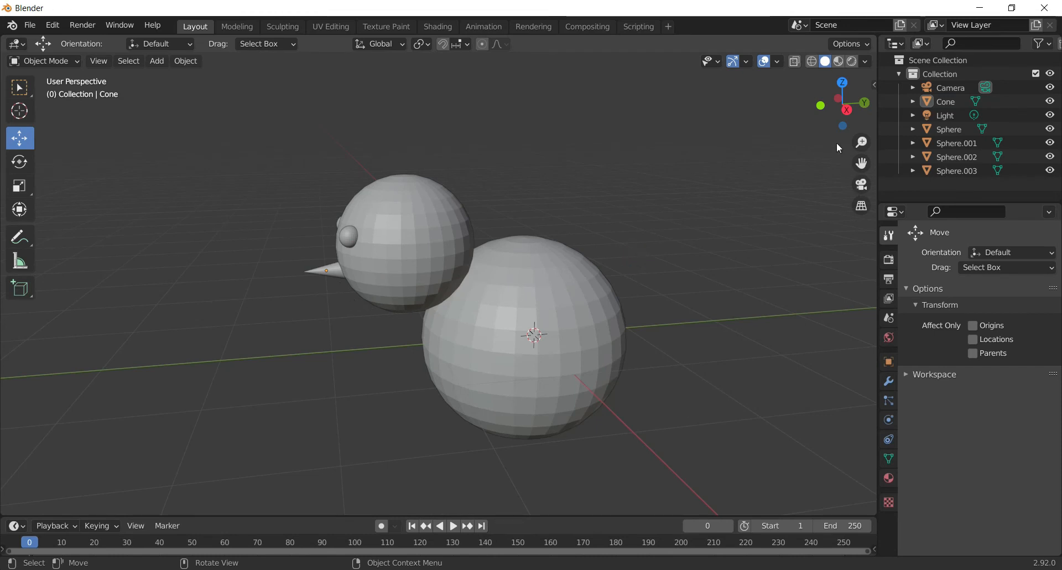
# - Duplicate the beak cone and move the copy to the space behind the body sphere
pyautogui.moveTo(847, 110); pyautogui.dragTo(769, 193)
pyautogui.click(373, 291)
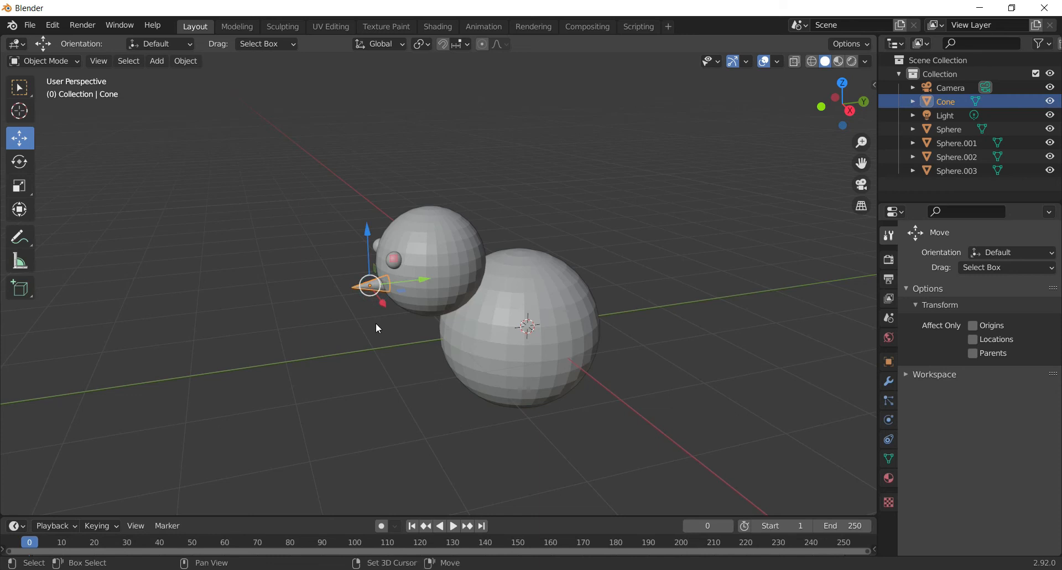
pyautogui.hotkey('shift', 'd')
pyautogui.press('Escape')
pyautogui.press('g')
pyautogui.click(721, 267)
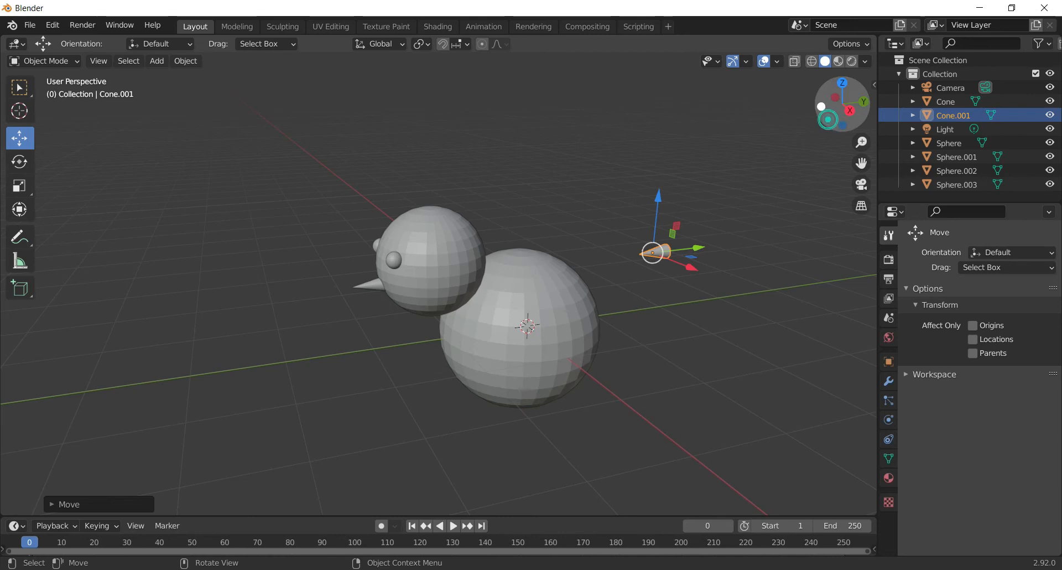
# - Scale the duplicated cone up uniformly until it is several times larger than the beak
pyautogui.moveTo(849, 125); pyautogui.dragTo(848, 135)
pyautogui.click(19, 185)
pyautogui.moveTo(683, 284); pyautogui.dragTo(733, 404)
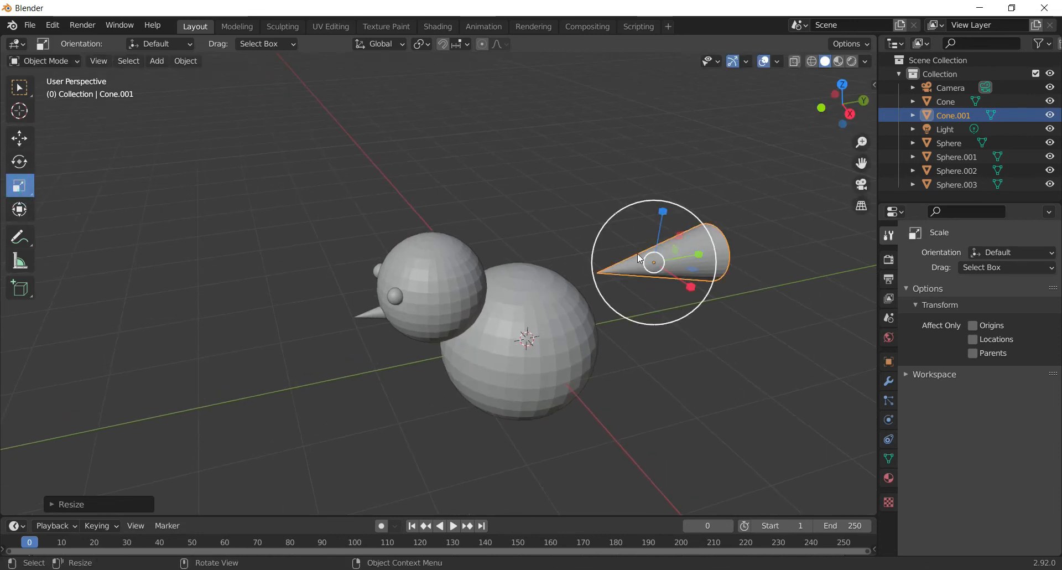
# - Rotate the tail cone so its wide end tilts upward, and lengthen it by scaling along the Y axis
pyautogui.click(19, 161)
pyautogui.moveTo(631, 228); pyautogui.dragTo(623, 250)
pyautogui.moveTo(842, 102); pyautogui.dragTo(131, 236)
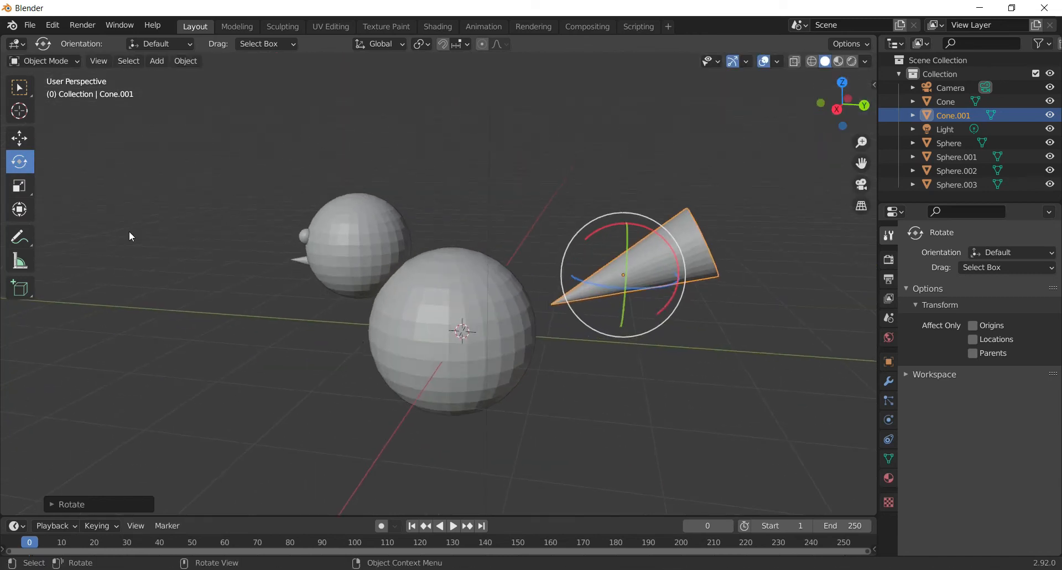
pyautogui.click(19, 185)
pyautogui.moveTo(679, 276); pyautogui.dragTo(705, 279)
# - Move the tail cone down and toward the body so its tip sits inside the rear of the body sphere
pyautogui.click(19, 138)
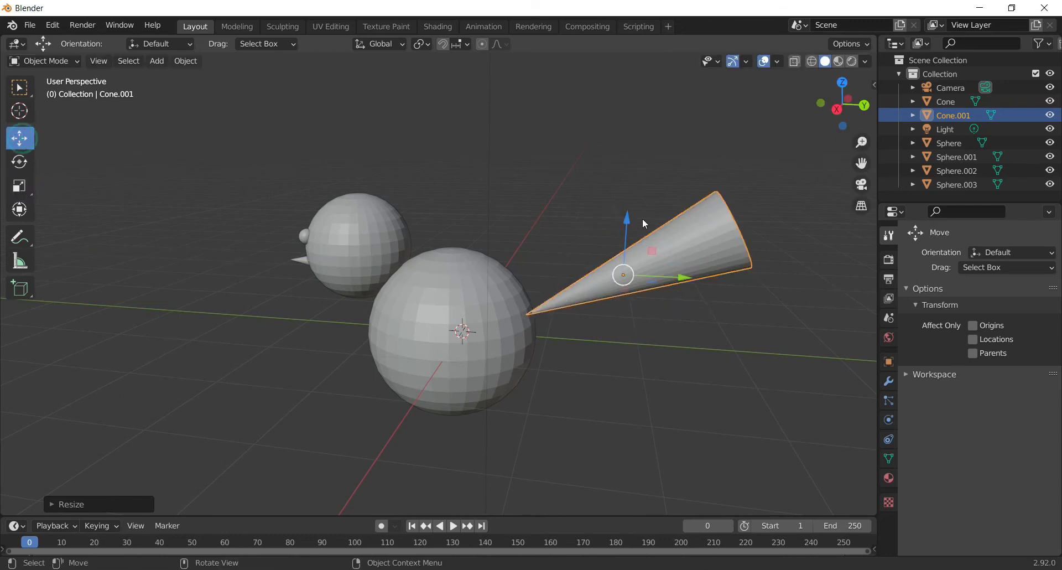
pyautogui.moveTo(627, 219); pyautogui.dragTo(631, 282)
pyautogui.moveTo(680, 324); pyautogui.dragTo(645, 324)
pyautogui.moveTo(859, 122)
pyautogui.mouseDown()
pyautogui.moveTo(830, 123)
pyautogui.moveTo(858, 120)
pyautogui.mouseUp()
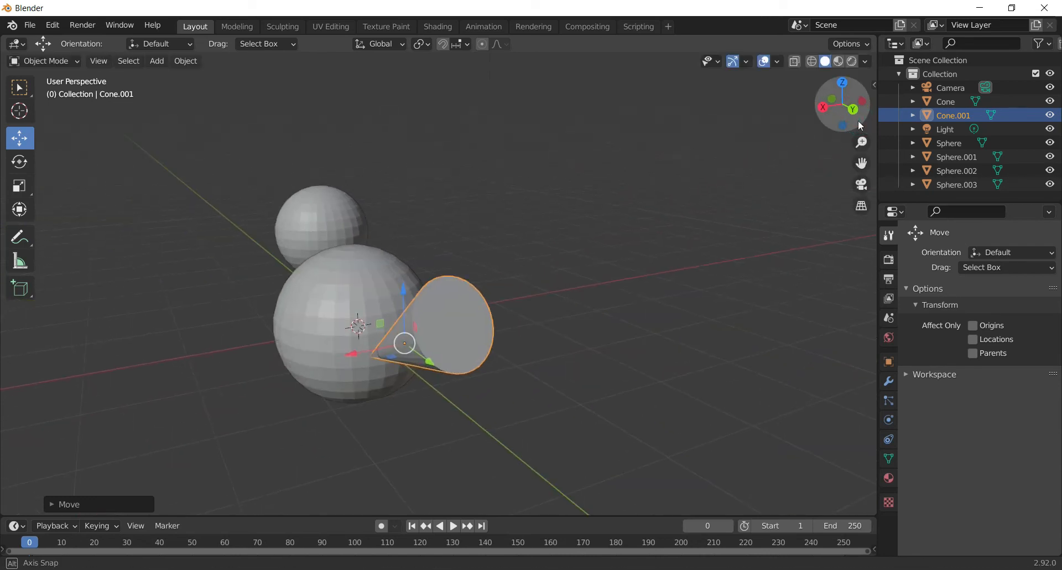
pyautogui.moveTo(407, 284); pyautogui.dragTo(408, 331)
# - Scale the tail cone to a narrower shape and deselect it
pyautogui.click(19, 186)
pyautogui.moveTo(830, 128); pyautogui.dragTo(926, 122)
pyautogui.moveTo(863, 119); pyautogui.dragTo(777, 213)
pyautogui.moveTo(826, 121); pyautogui.dragTo(176, 74)
pyautogui.click(157, 61)
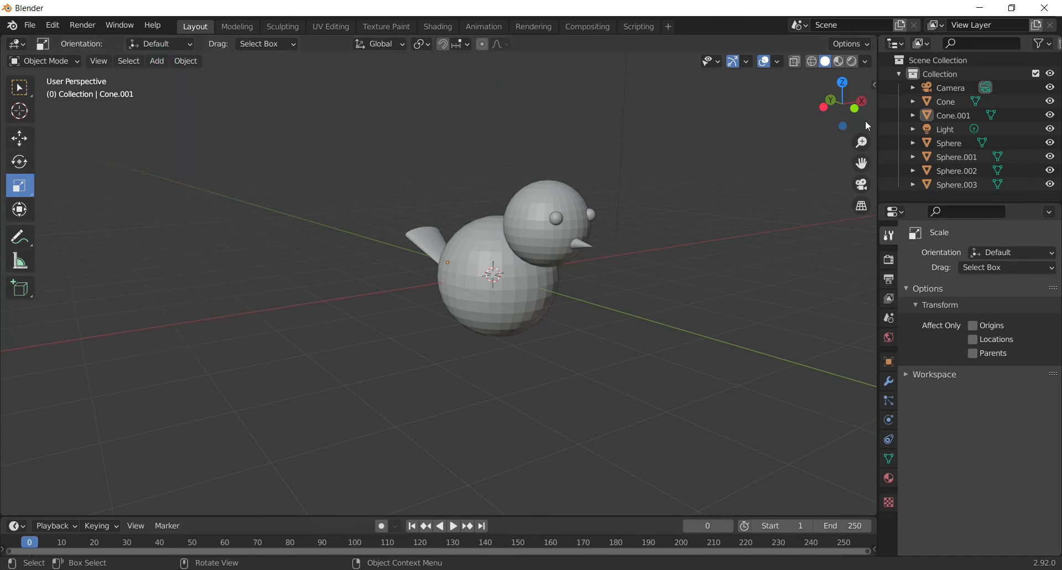
# - Apply Shade Smooth to the bird's head sphere
pyautogui.moveTo(844, 108); pyautogui.dragTo(797, 113)
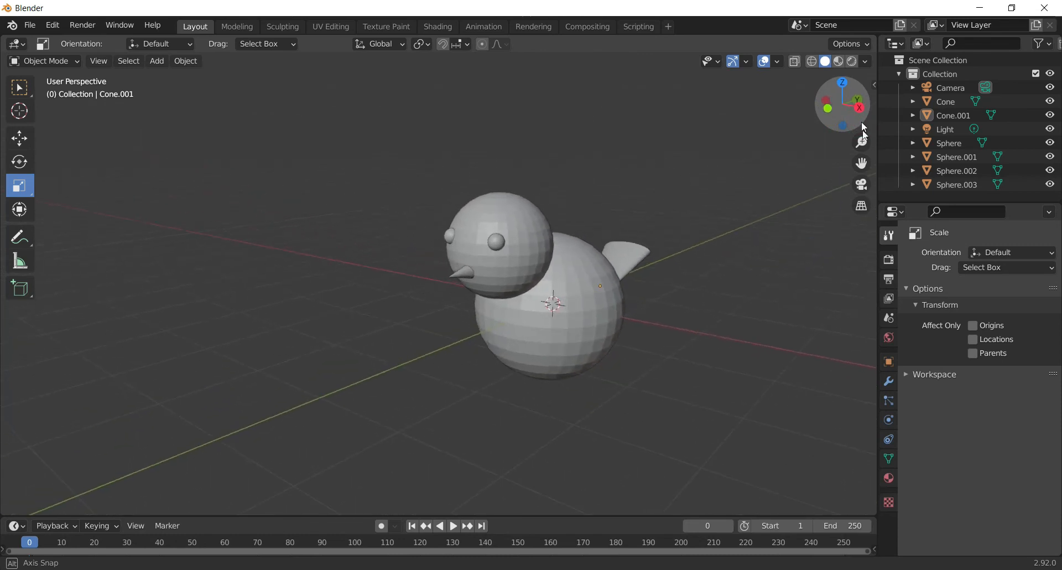
pyautogui.moveTo(862, 164); pyautogui.dragTo(845, 185)
pyautogui.moveTo(848, 126); pyautogui.dragTo(856, 123)
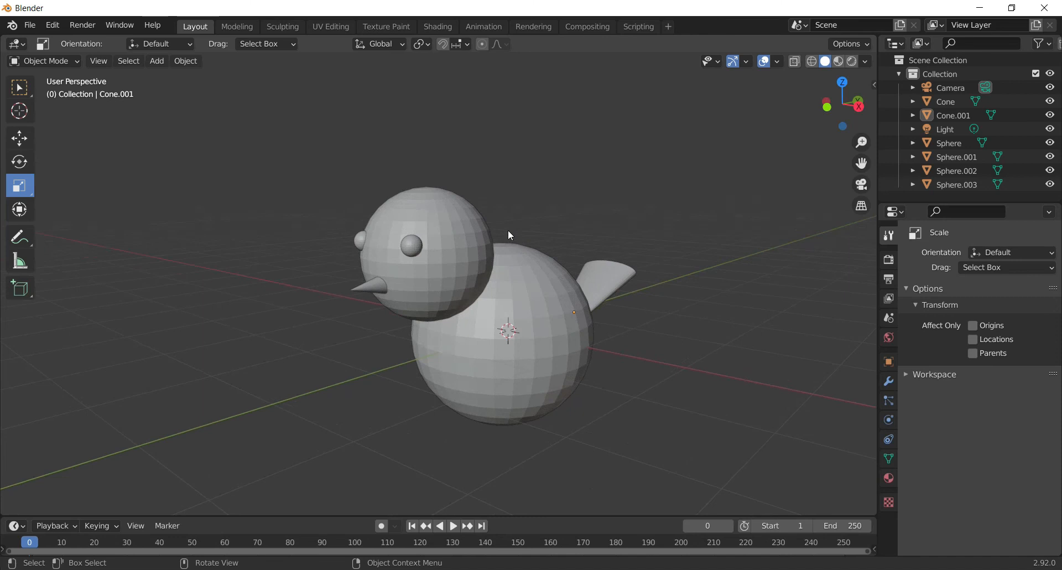
pyautogui.scroll(4, 507, 227)
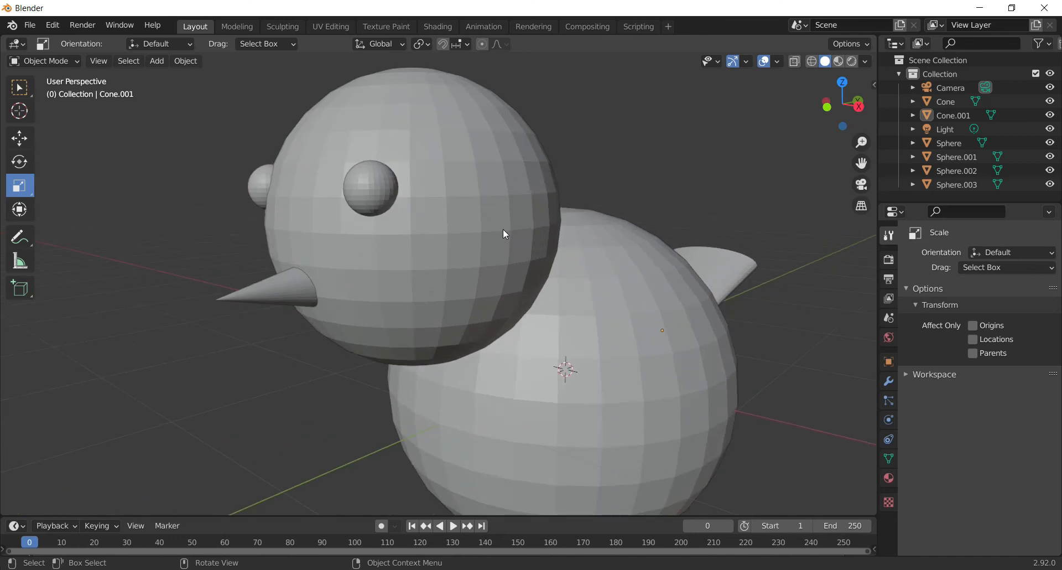
pyautogui.click(511, 210)
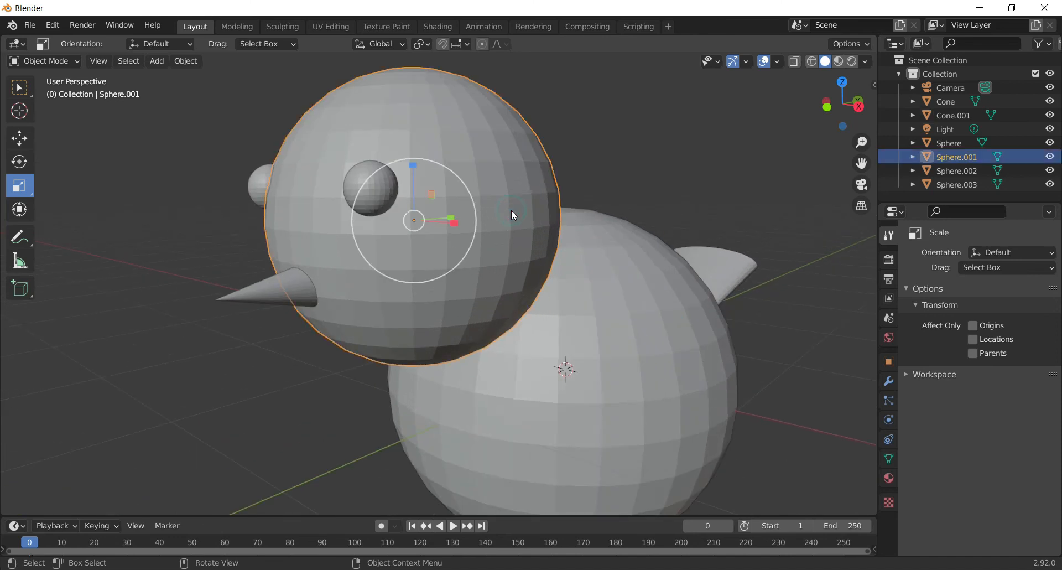
pyautogui.click(191, 66)
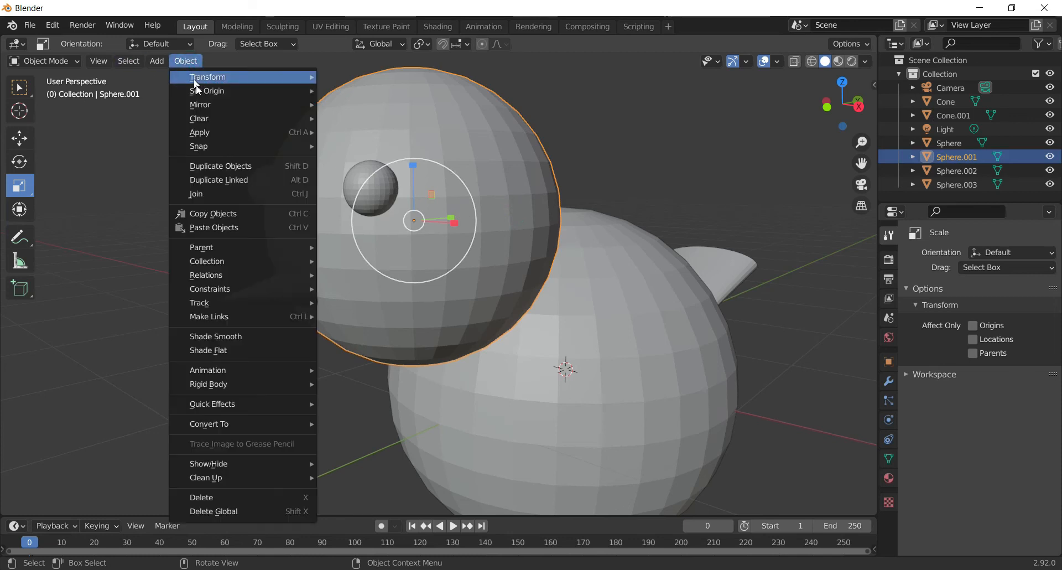
pyautogui.click(231, 342)
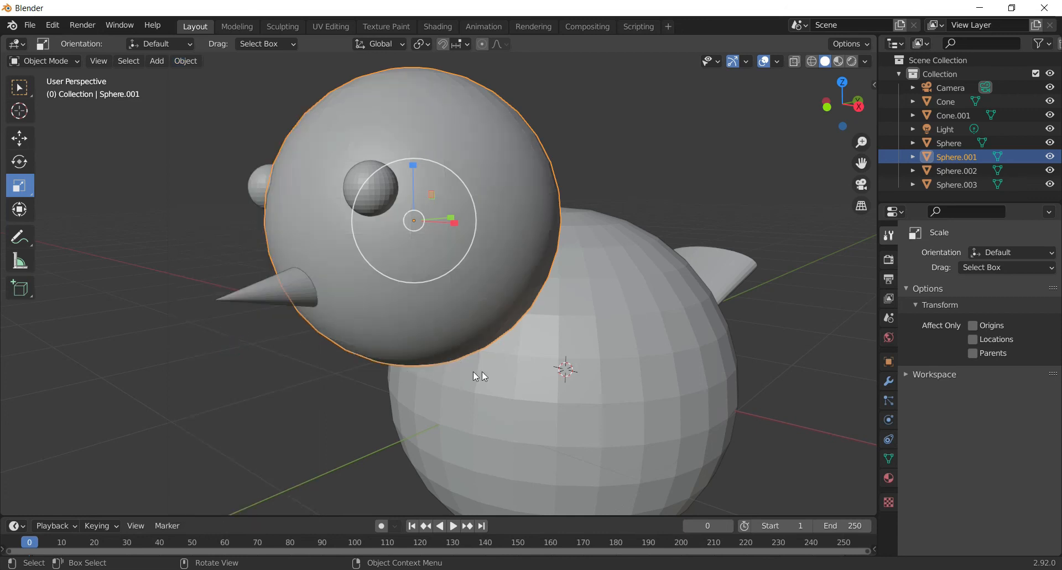
# - Apply Shade Smooth to the large body sphere
pyautogui.click(588, 375)
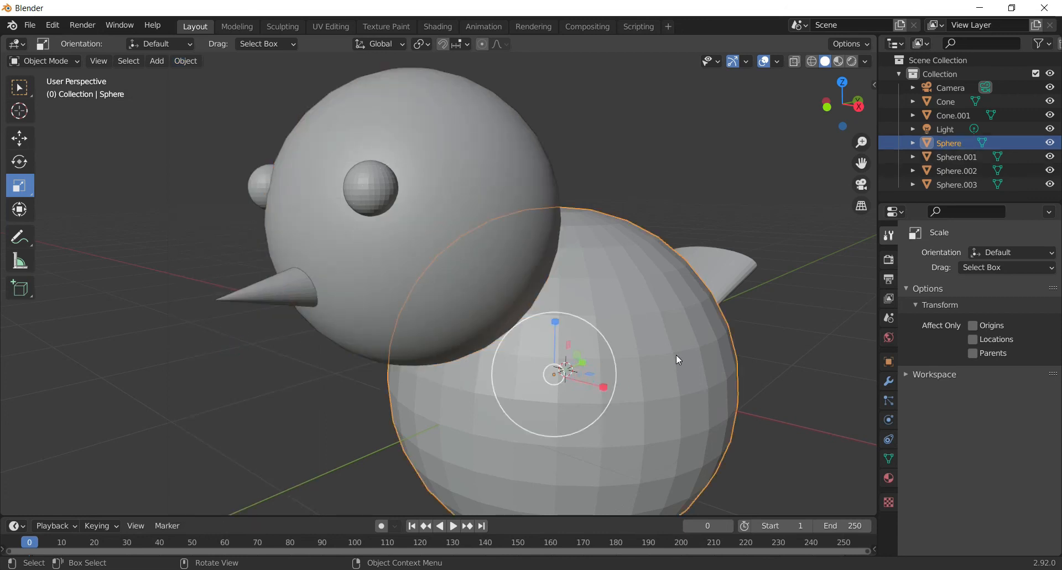
pyautogui.click(185, 61)
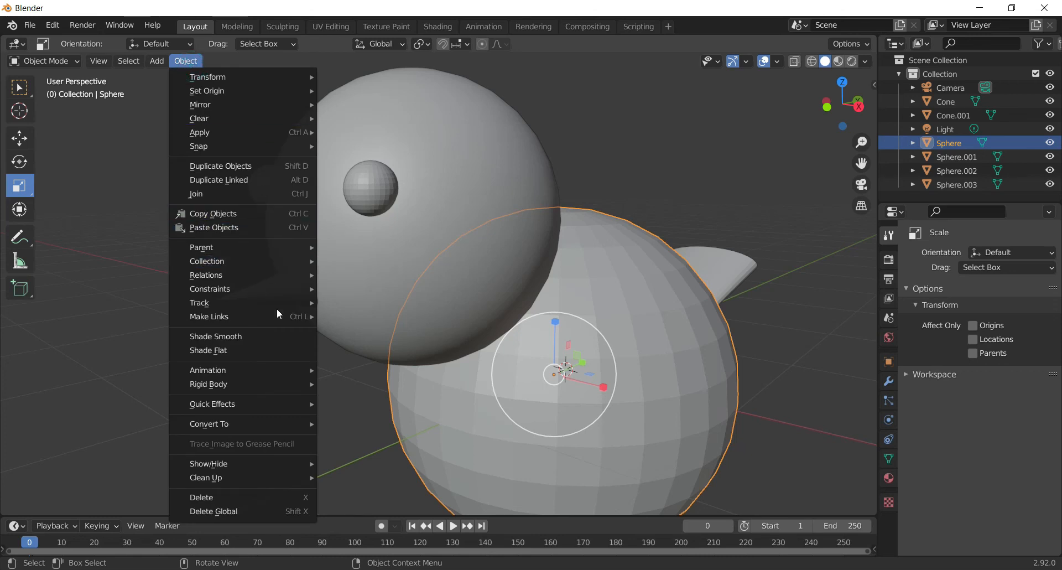
pyautogui.click(281, 334)
# - Apply Shade Smooth to each of the two eye spheres and clear the selection
pyautogui.click(371, 193)
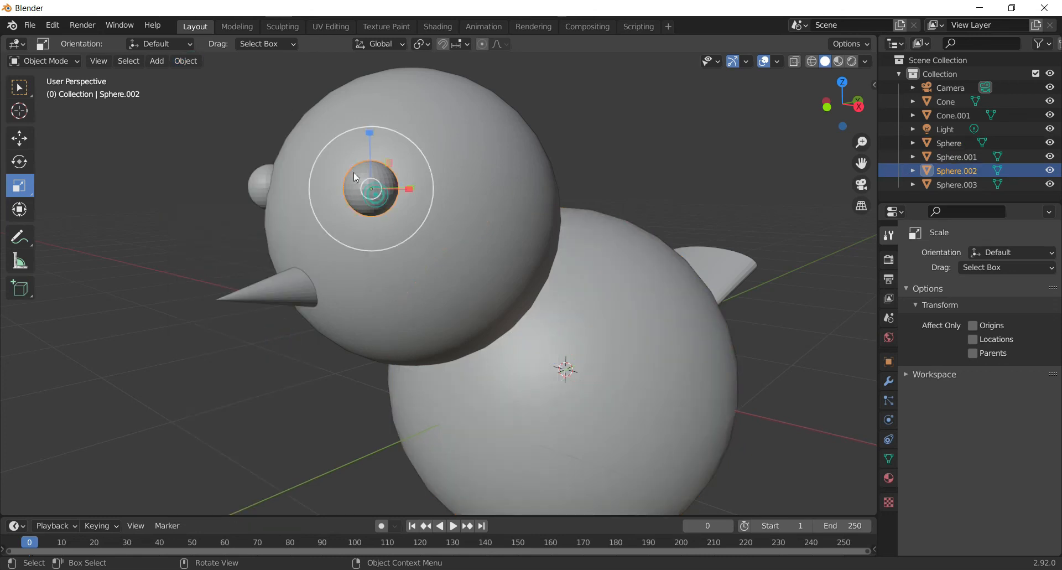
pyautogui.click(186, 66)
pyautogui.click(234, 334)
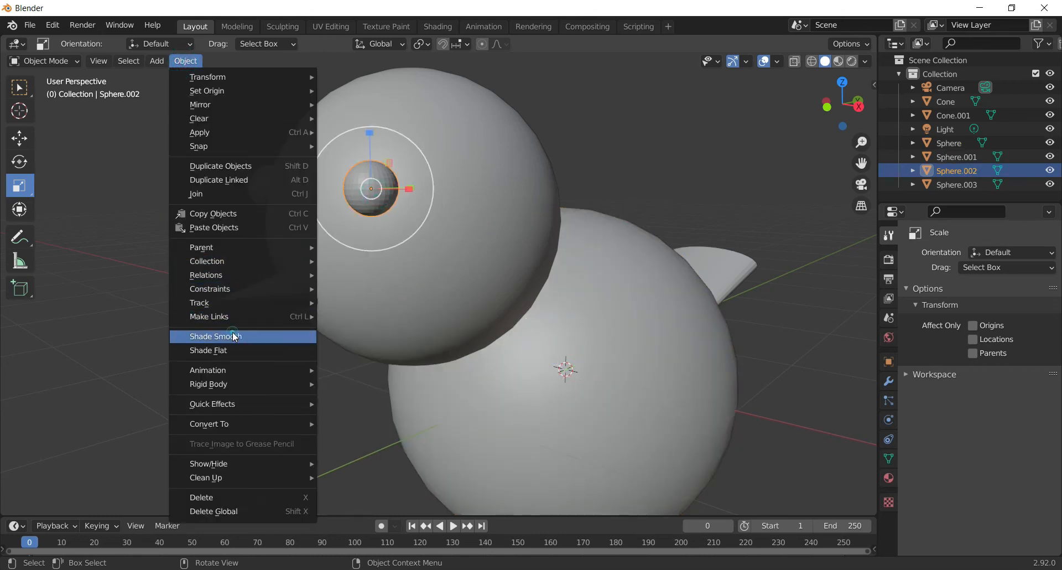
pyautogui.click(250, 181)
pyautogui.click(187, 62)
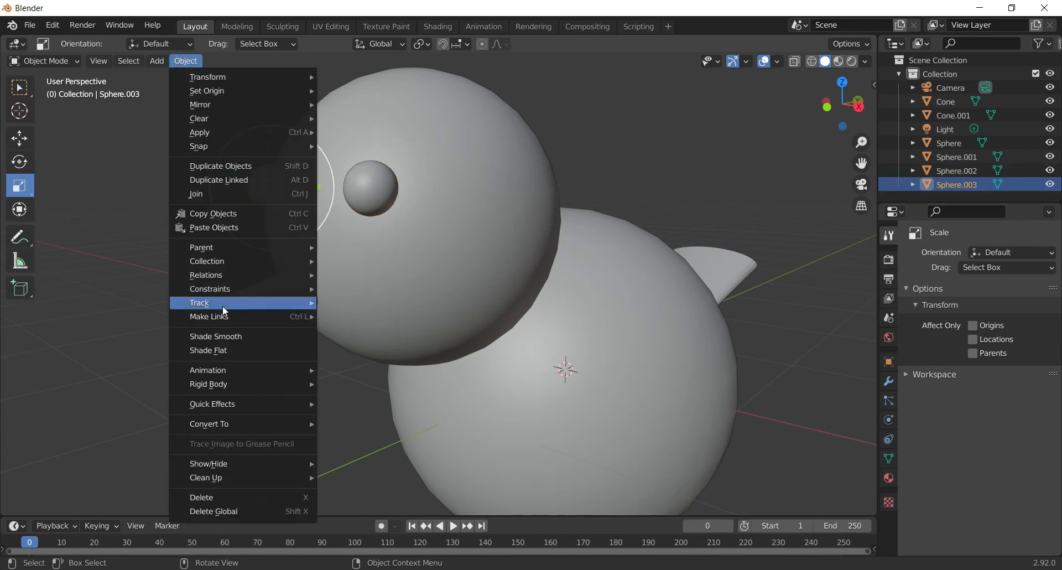
pyautogui.click(220, 336)
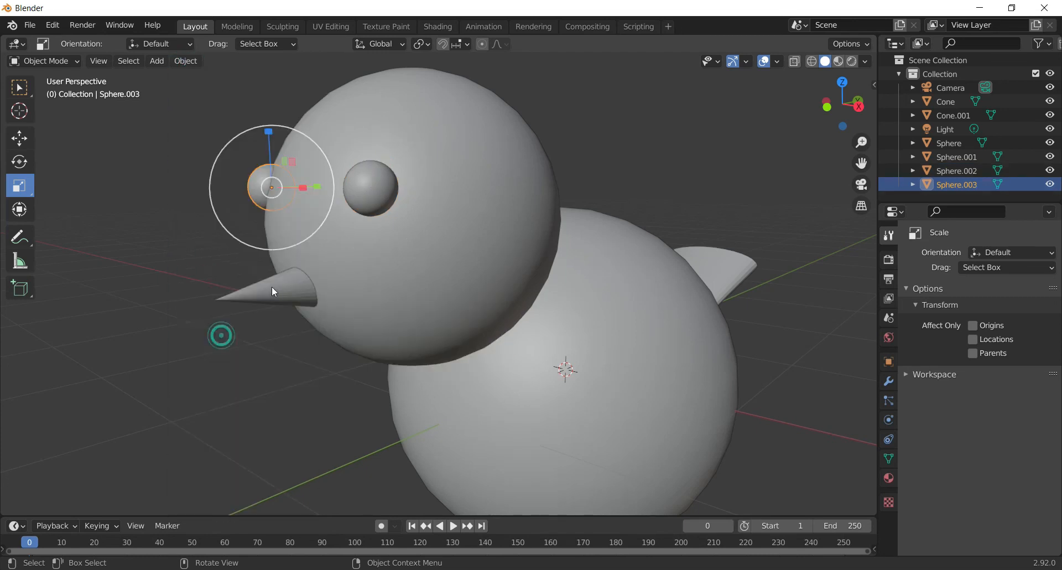
pyautogui.scroll(-1, 288, 315)
pyautogui.click(308, 342)
pyautogui.scroll(-2, 322, 364)
pyautogui.moveTo(830, 121)
pyautogui.mouseDown()
pyautogui.moveTo(797, 125)
pyautogui.moveTo(863, 122)
pyautogui.moveTo(836, 125)
pyautogui.mouseUp()
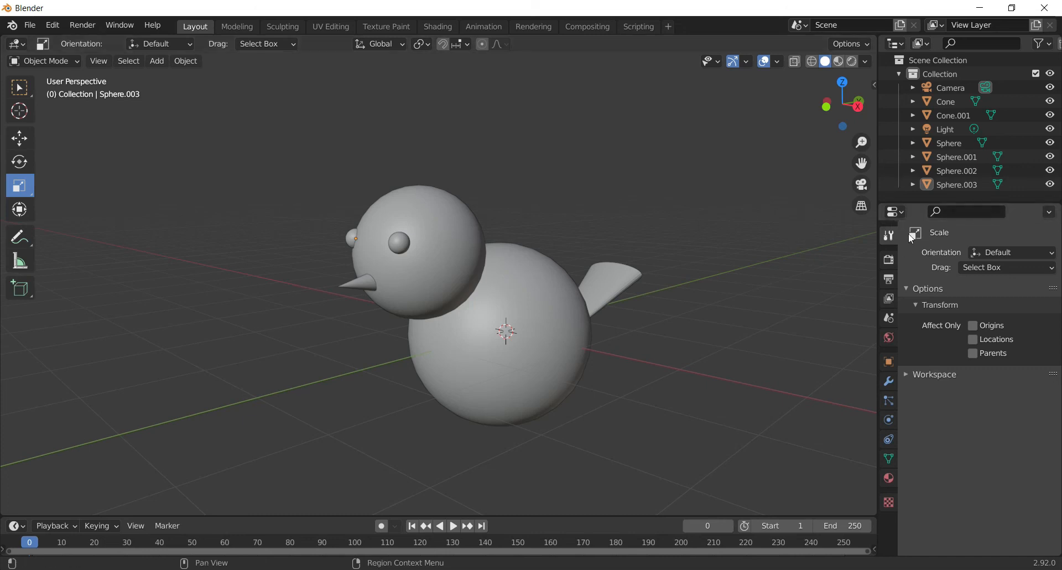
# - Create a new material on the head sphere and turn off Use Nodes for it
pyautogui.click(889, 485)
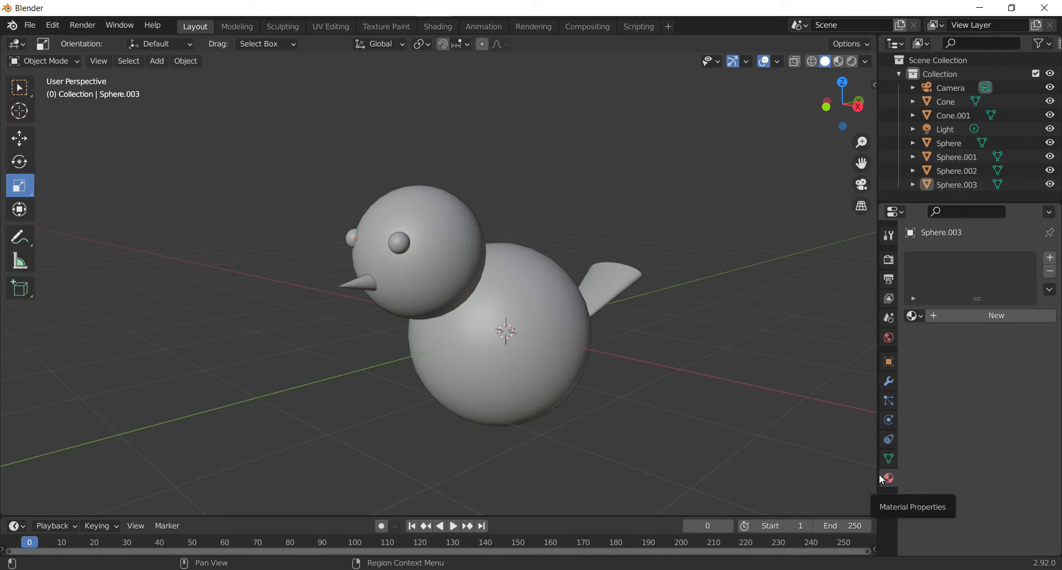
pyautogui.click(447, 270)
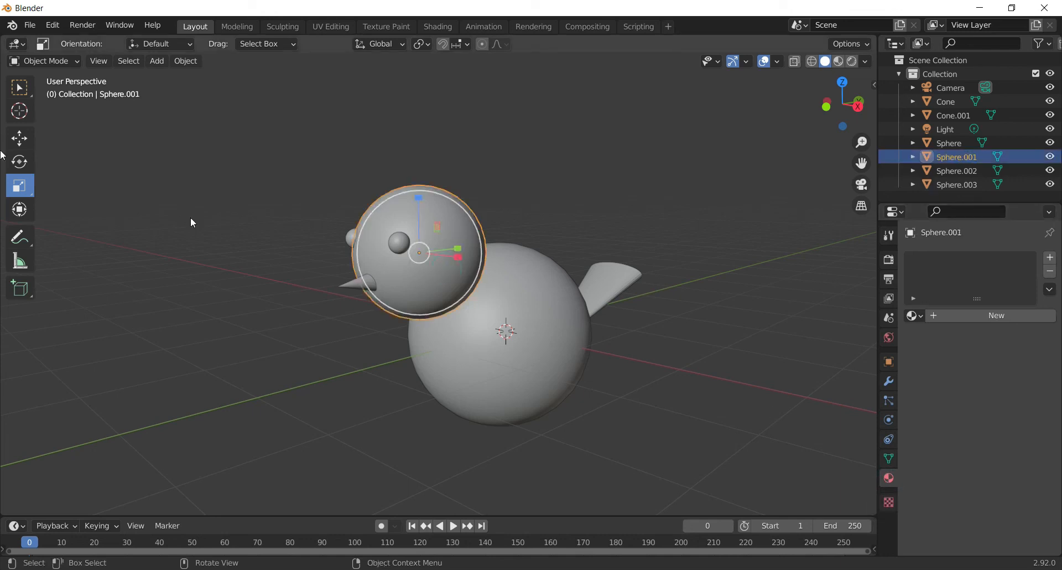
pyautogui.click(19, 138)
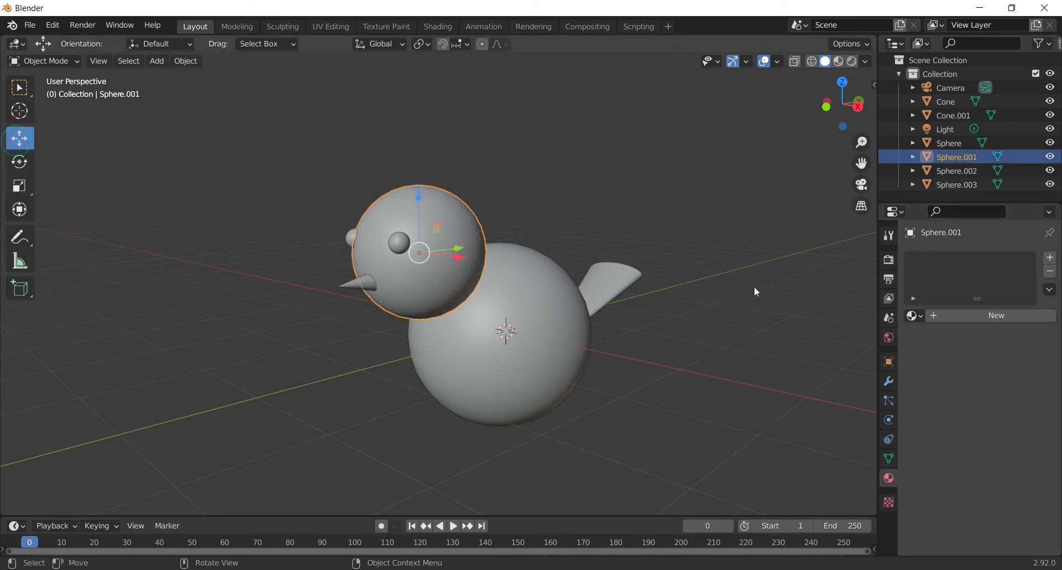
pyautogui.click(990, 315)
pyautogui.scroll(-10, 991, 314)
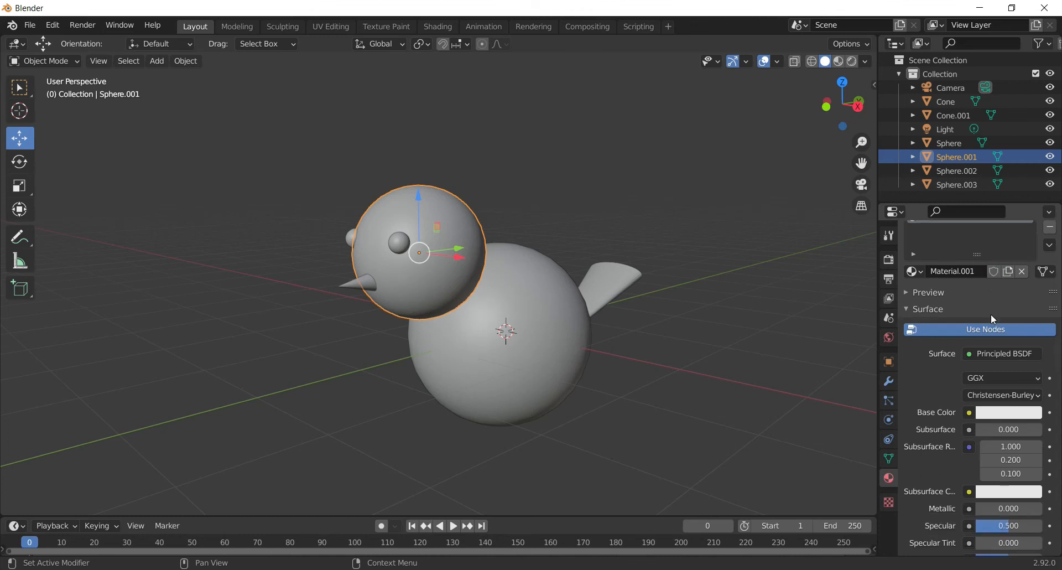
pyautogui.scroll(-8, 978, 383)
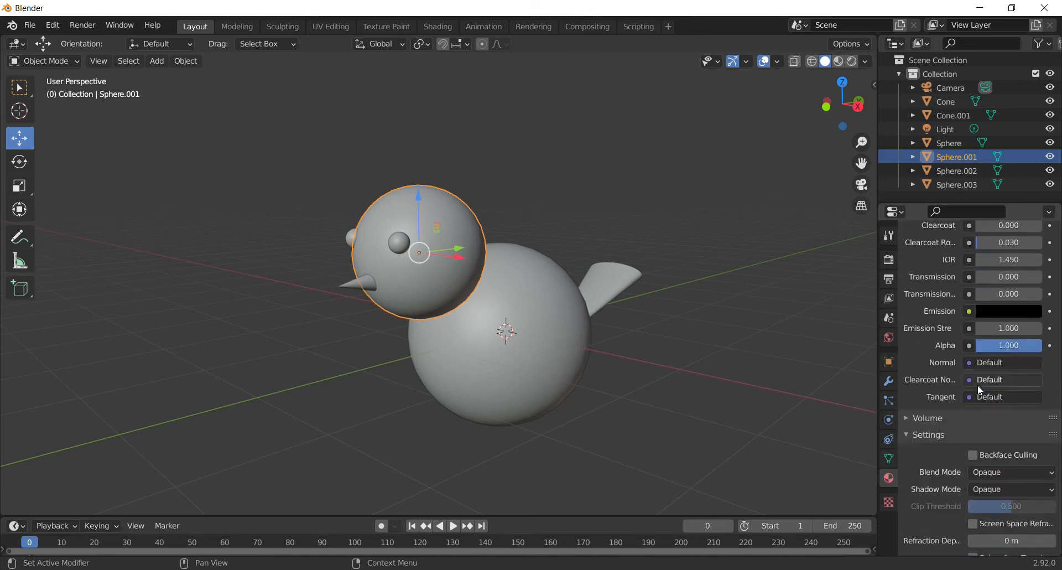
pyautogui.scroll(12, 978, 386)
pyautogui.scroll(8, 977, 387)
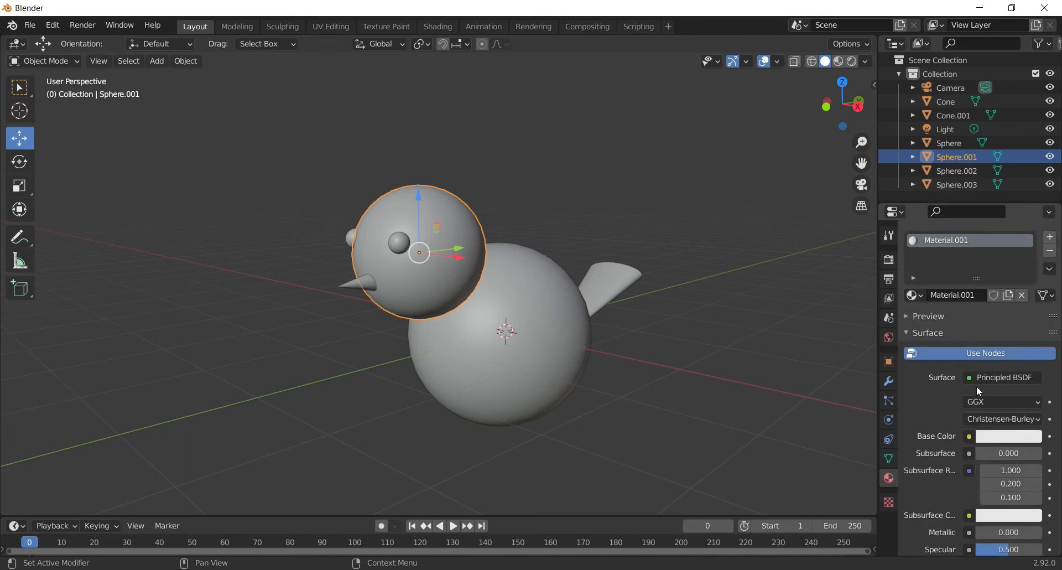
pyautogui.click(951, 353)
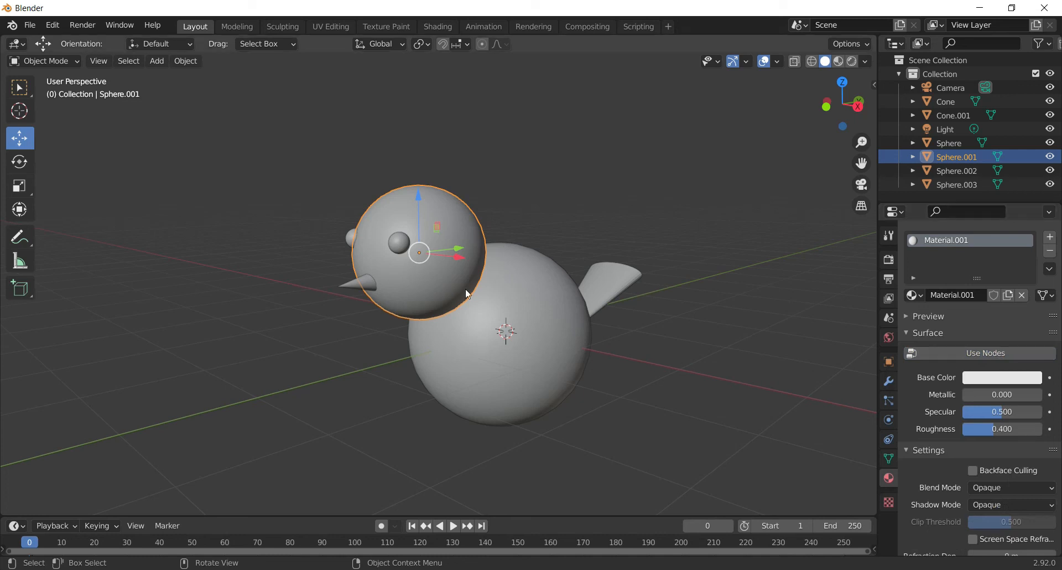
# - Set the head material's base color to green with hue 0.368, saturation 0.936 and value 0.800, and deselect the head
pyautogui.click(988, 381)
pyautogui.moveTo(948, 269); pyautogui.dragTo(946, 202)
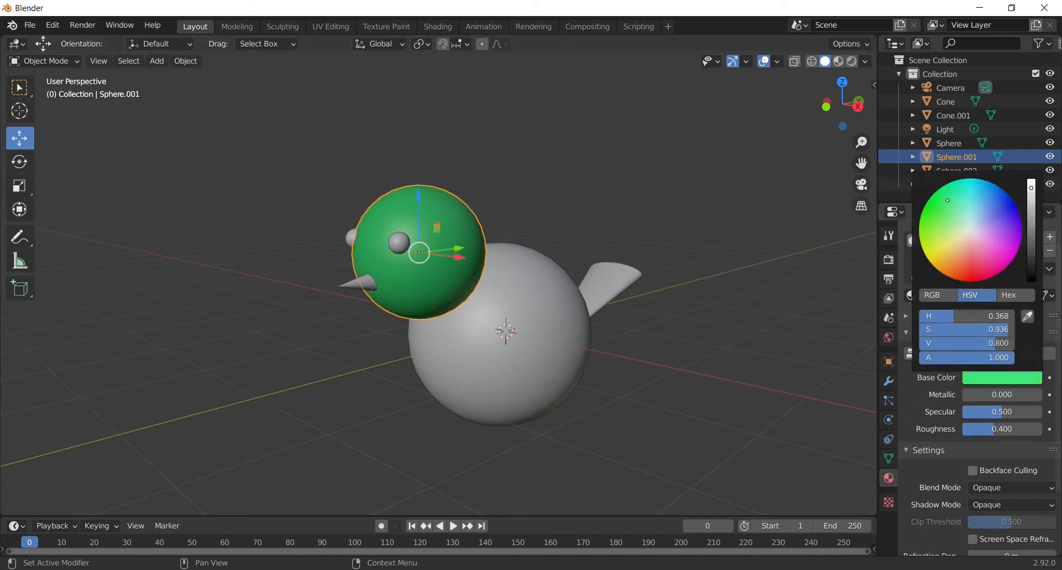
pyautogui.click(745, 311)
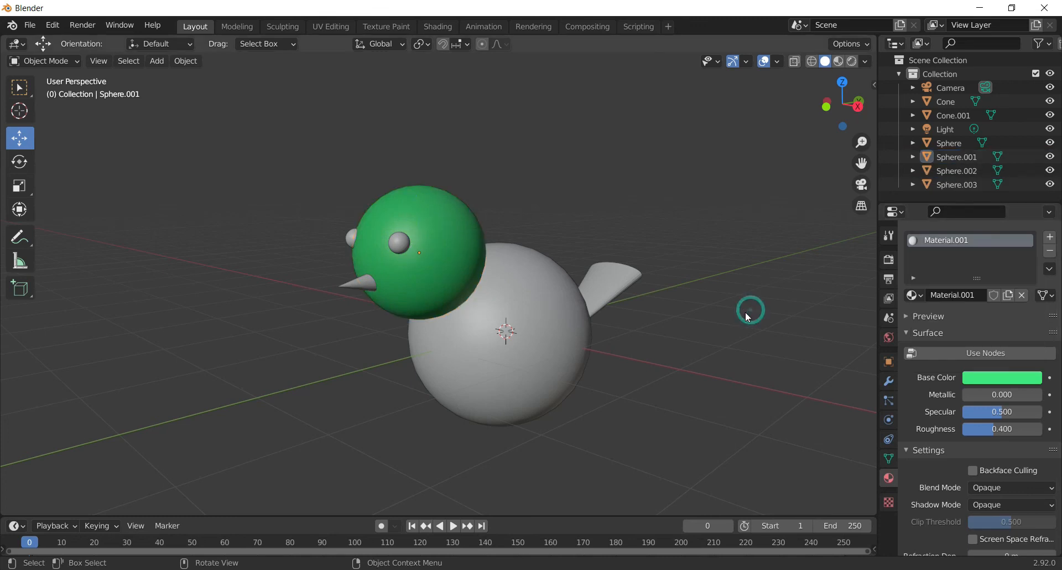
# - Give the body sphere a new material with Use Nodes off and a green base color matching the head
pyautogui.click(560, 361)
pyautogui.click(975, 316)
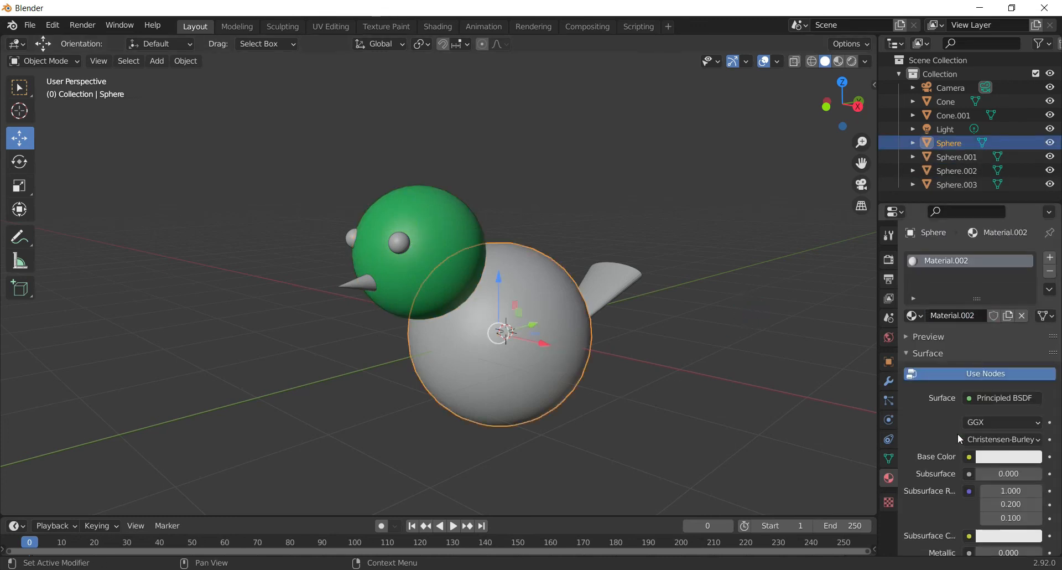
pyautogui.scroll(-3, 953, 382)
pyautogui.click(990, 399)
pyautogui.moveTo(961, 275)
pyautogui.mouseDown()
pyautogui.moveTo(927, 222)
pyautogui.moveTo(953, 233)
pyautogui.moveTo(945, 230)
pyautogui.mouseUp()
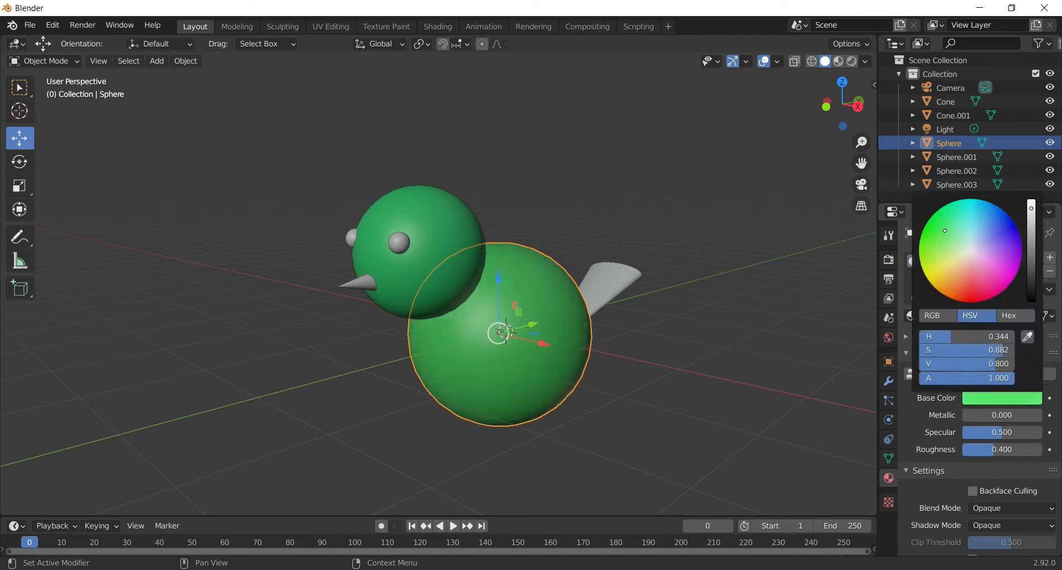
pyautogui.click(793, 347)
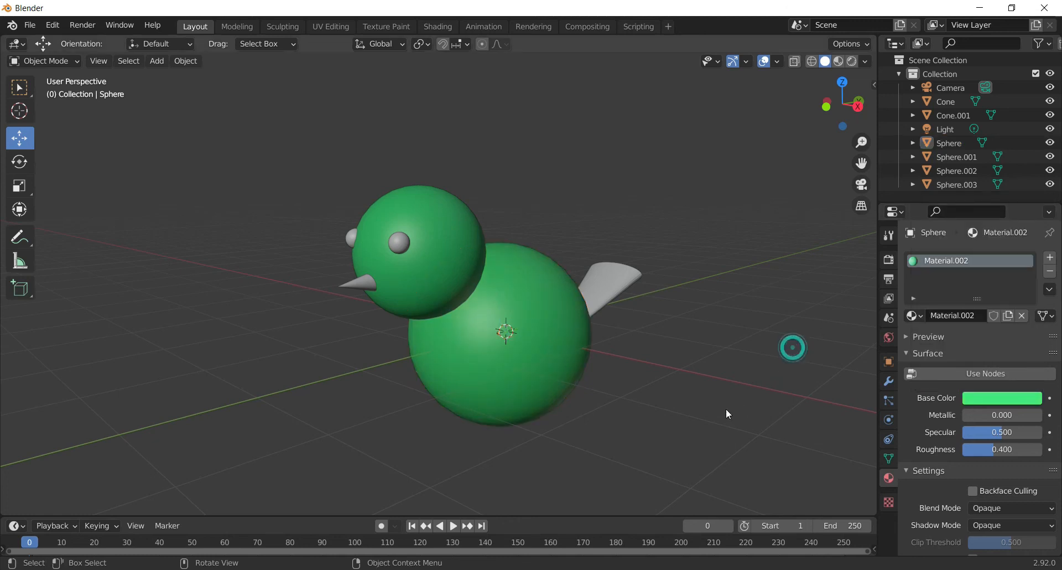
# - Give the tail cone a new material with Use Nodes off and a black base color, value 0.000
pyautogui.click(617, 284)
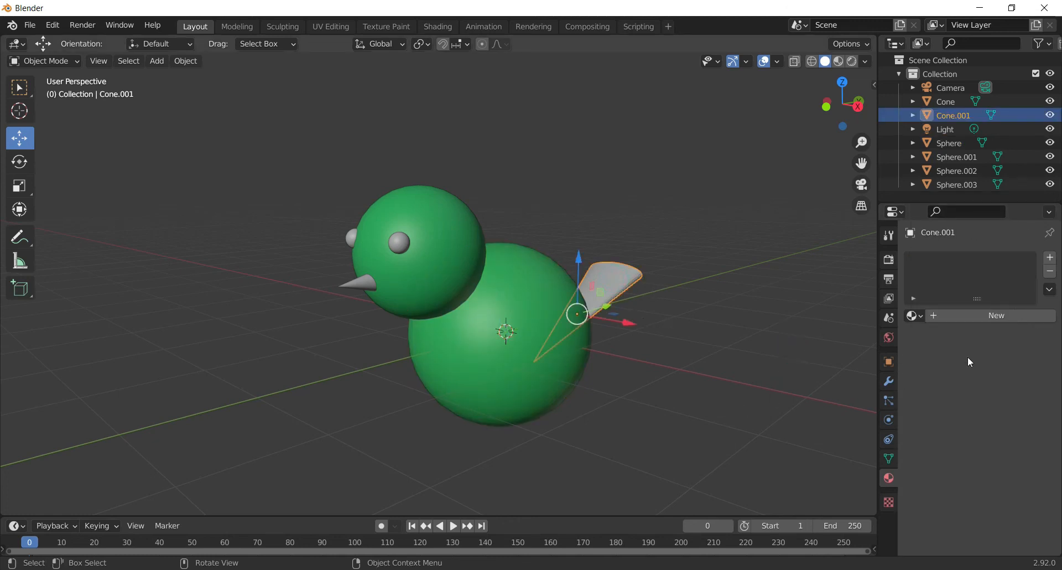
pyautogui.click(979, 315)
pyautogui.click(965, 375)
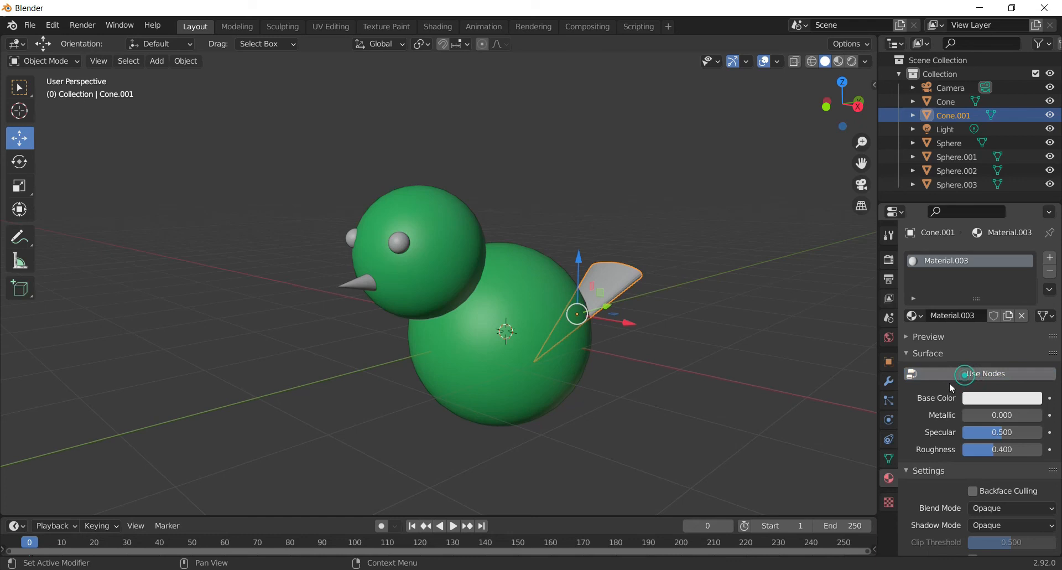
pyautogui.click(979, 398)
pyautogui.click(1016, 272)
pyautogui.moveTo(1003, 288); pyautogui.dragTo(986, 286)
pyautogui.moveTo(1031, 208); pyautogui.dragTo(1032, 299)
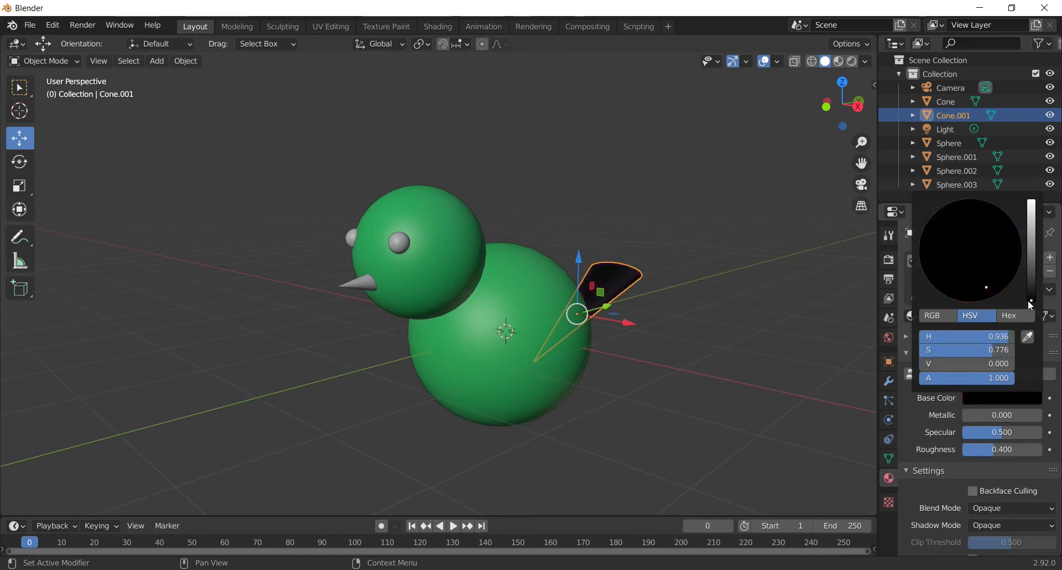
pyautogui.click(623, 348)
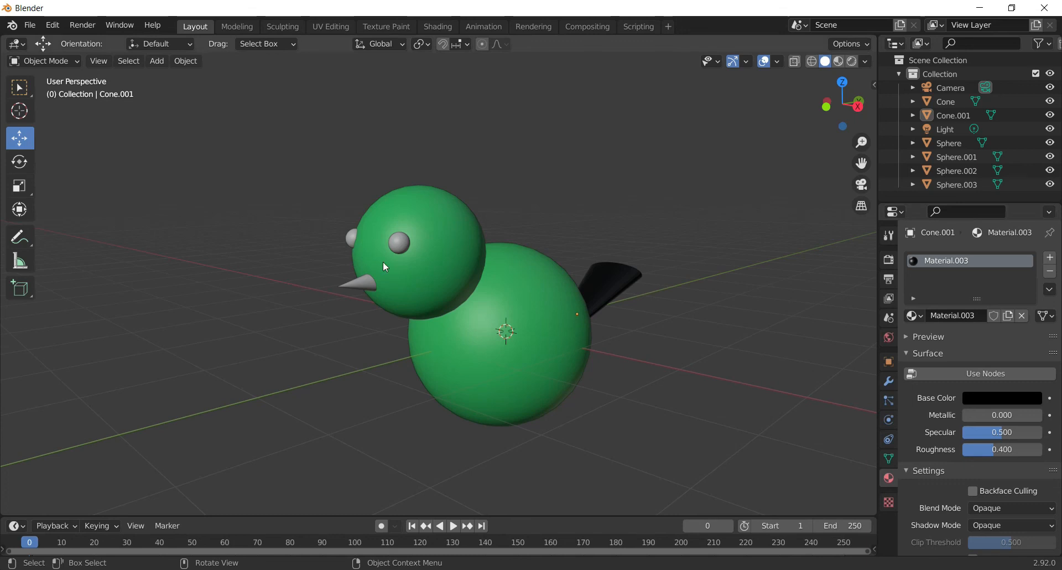
# - Assign the tail's existing black material, Material.003, to both eye spheres
pyautogui.click(399, 242)
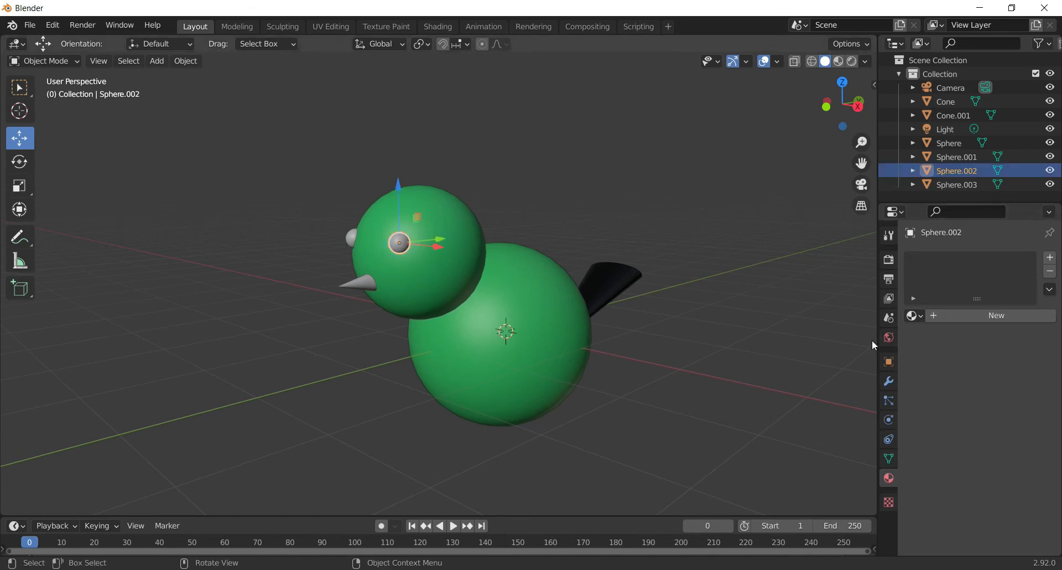
pyautogui.moveTo(851, 125); pyautogui.dragTo(849, 122)
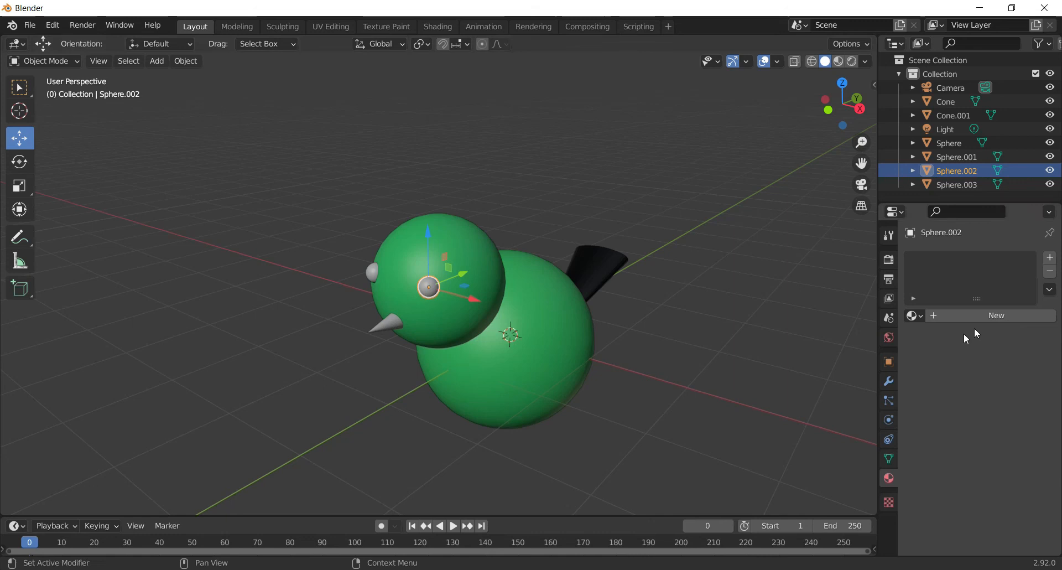
pyautogui.click(922, 319)
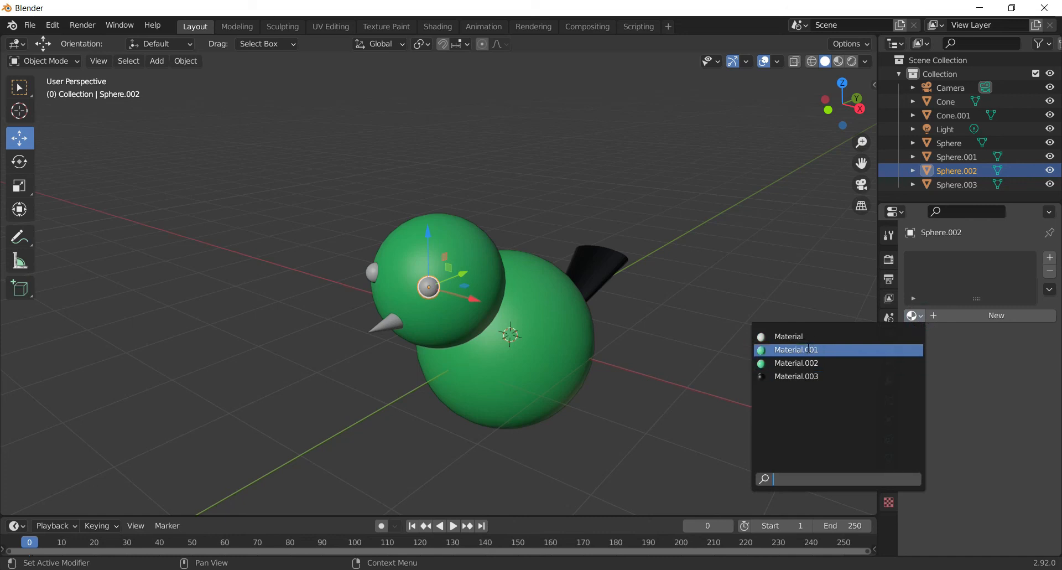
pyautogui.click(816, 377)
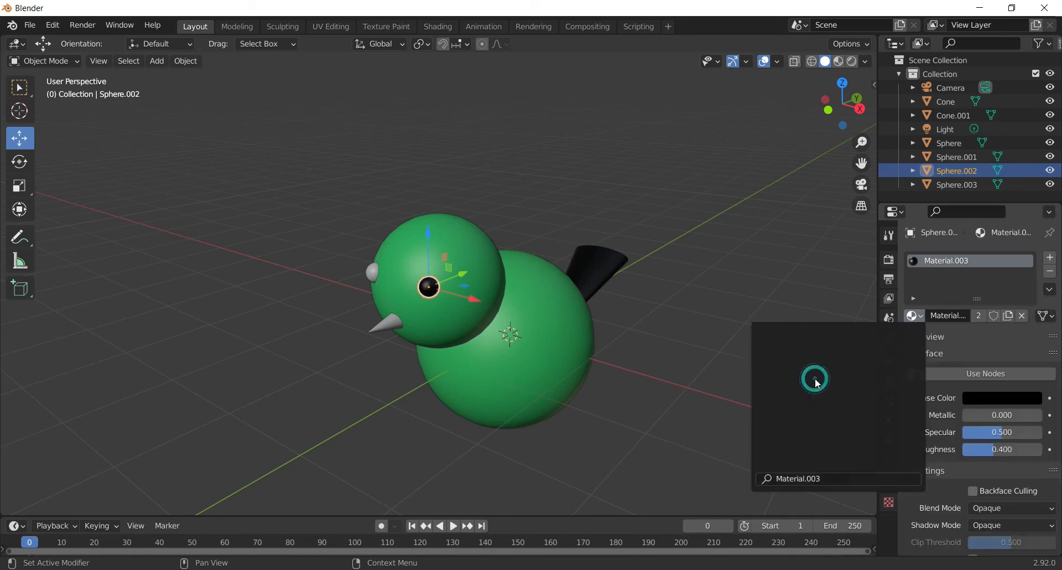
pyautogui.click(915, 315)
pyautogui.click(803, 373)
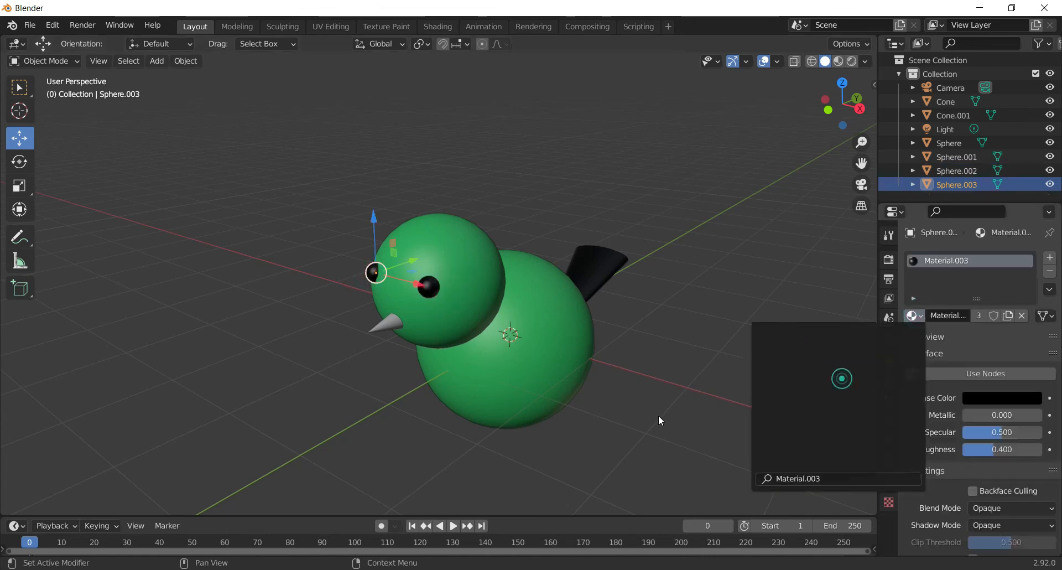
# - Give the beak cone a new material with Use Nodes off and a red-orange base color, and deselect the beak
pyautogui.click(383, 324)
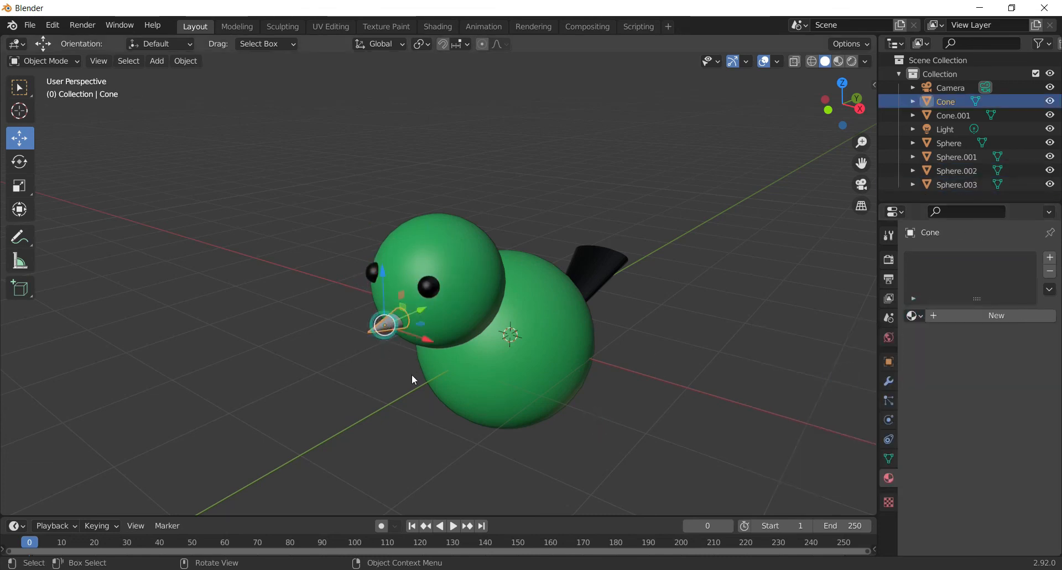
pyautogui.click(983, 316)
pyautogui.click(969, 372)
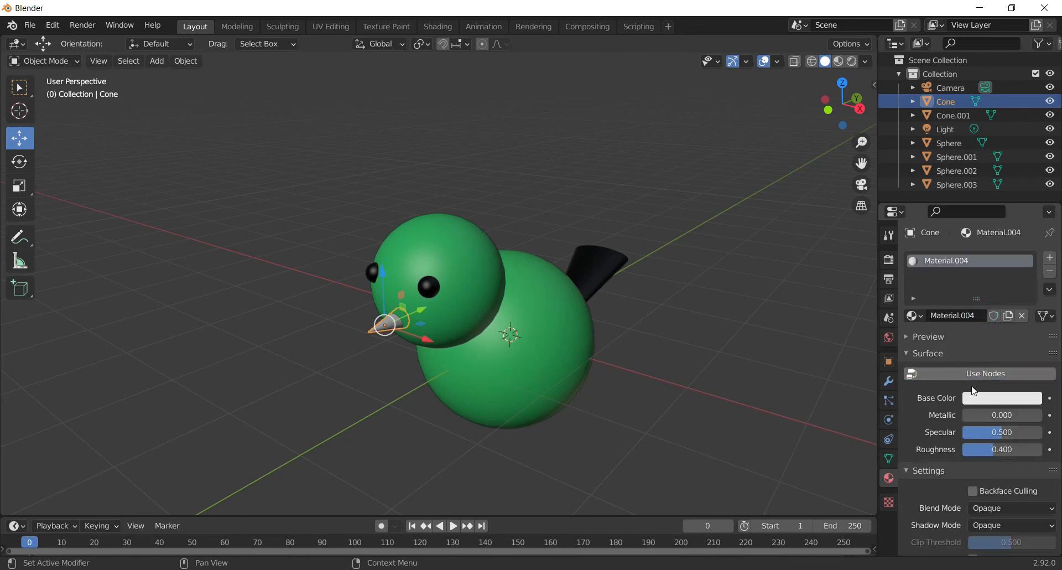
pyautogui.click(984, 395)
pyautogui.moveTo(934, 264)
pyautogui.mouseDown()
pyautogui.moveTo(948, 256)
pyautogui.moveTo(979, 300)
pyautogui.moveTo(940, 260)
pyautogui.moveTo(992, 232)
pyautogui.moveTo(973, 209)
pyautogui.moveTo(999, 224)
pyautogui.moveTo(999, 277)
pyautogui.moveTo(955, 292)
pyautogui.moveTo(967, 292)
pyautogui.mouseUp()
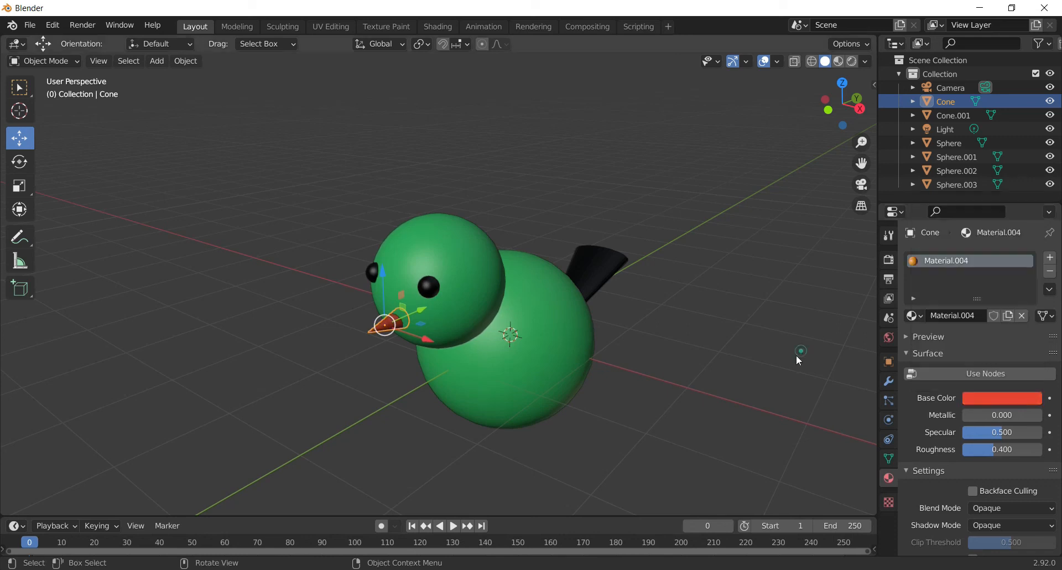
pyautogui.click(780, 350)
pyautogui.moveTo(842, 104); pyautogui.dragTo(583, 124)
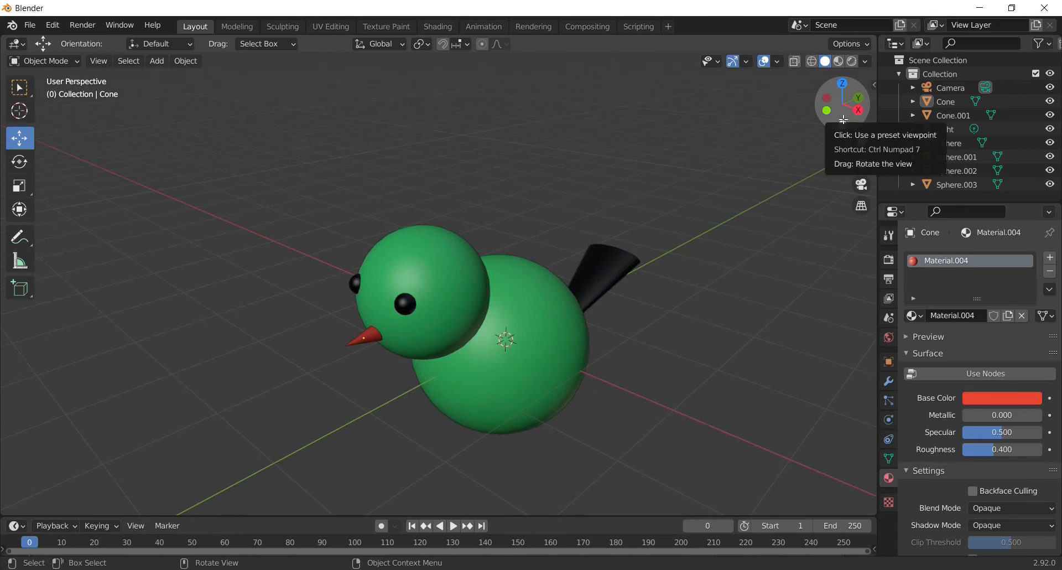